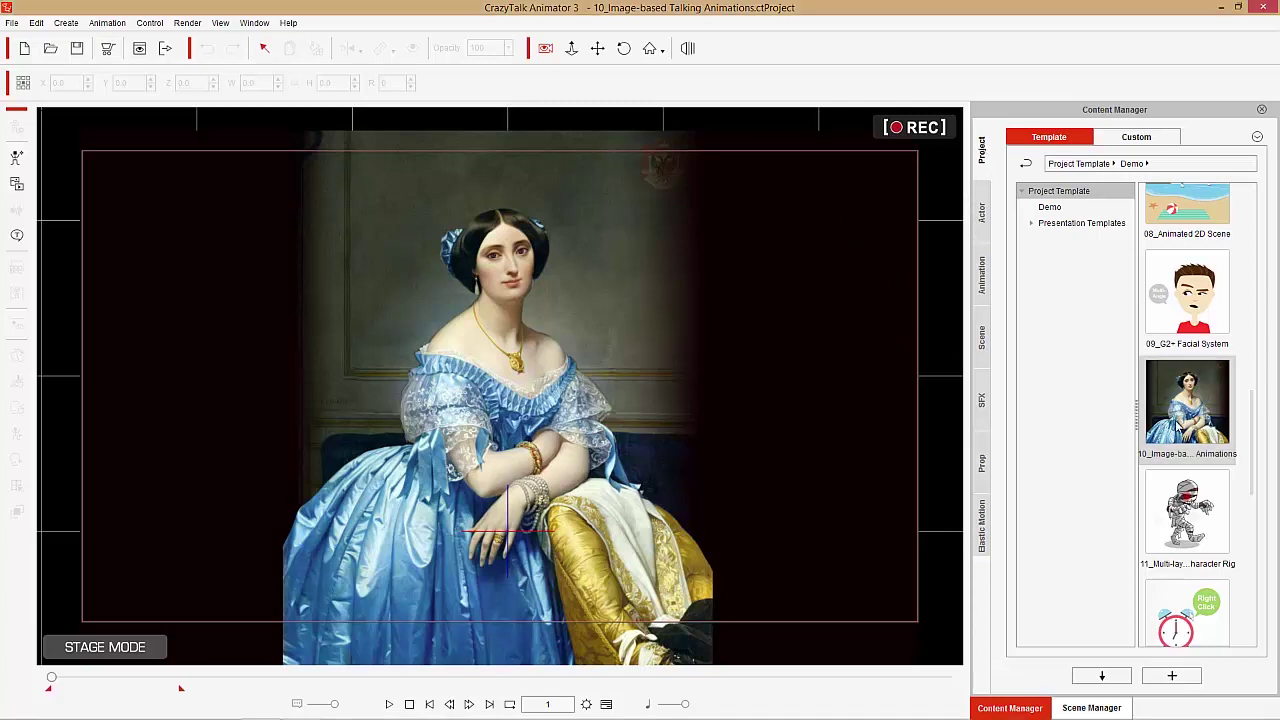
Load the 10_Image-based Talking Animations template, play it through to frame 1, and select the portrait actor.
{"action": "left_click", "coordinate": [1234, 421]}
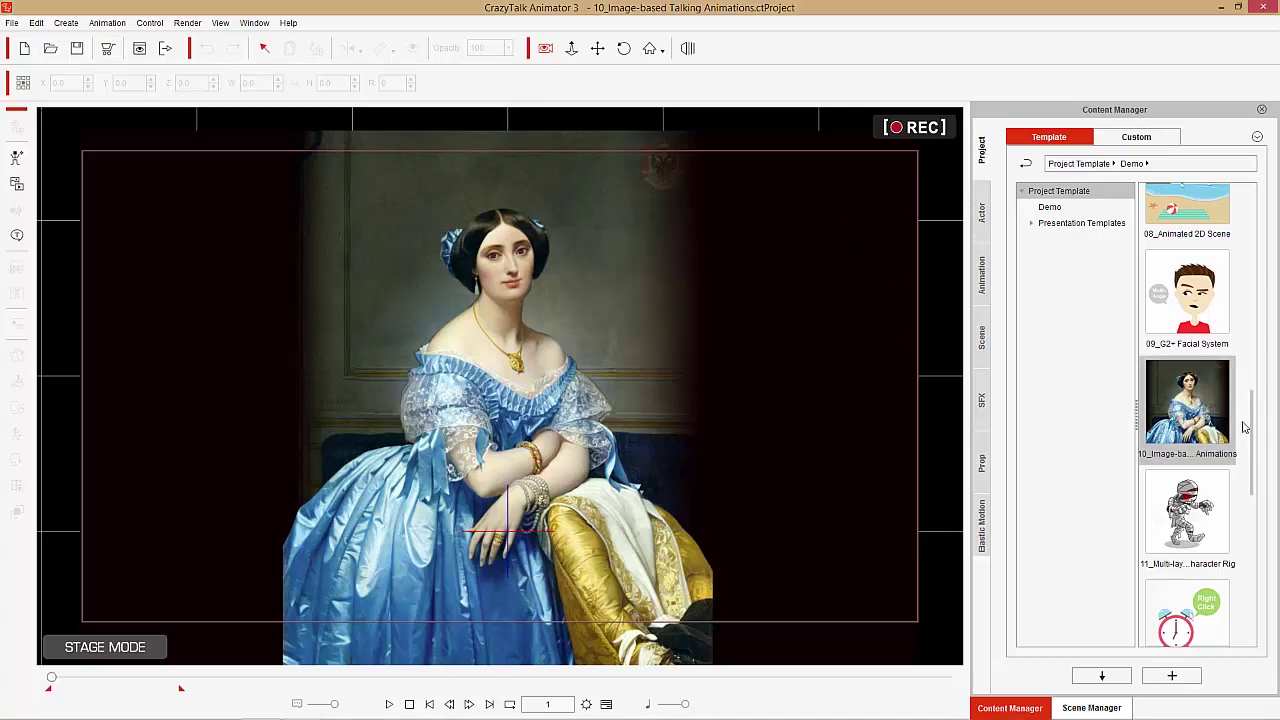
{"action": "left_click", "coordinate": [389, 704]}
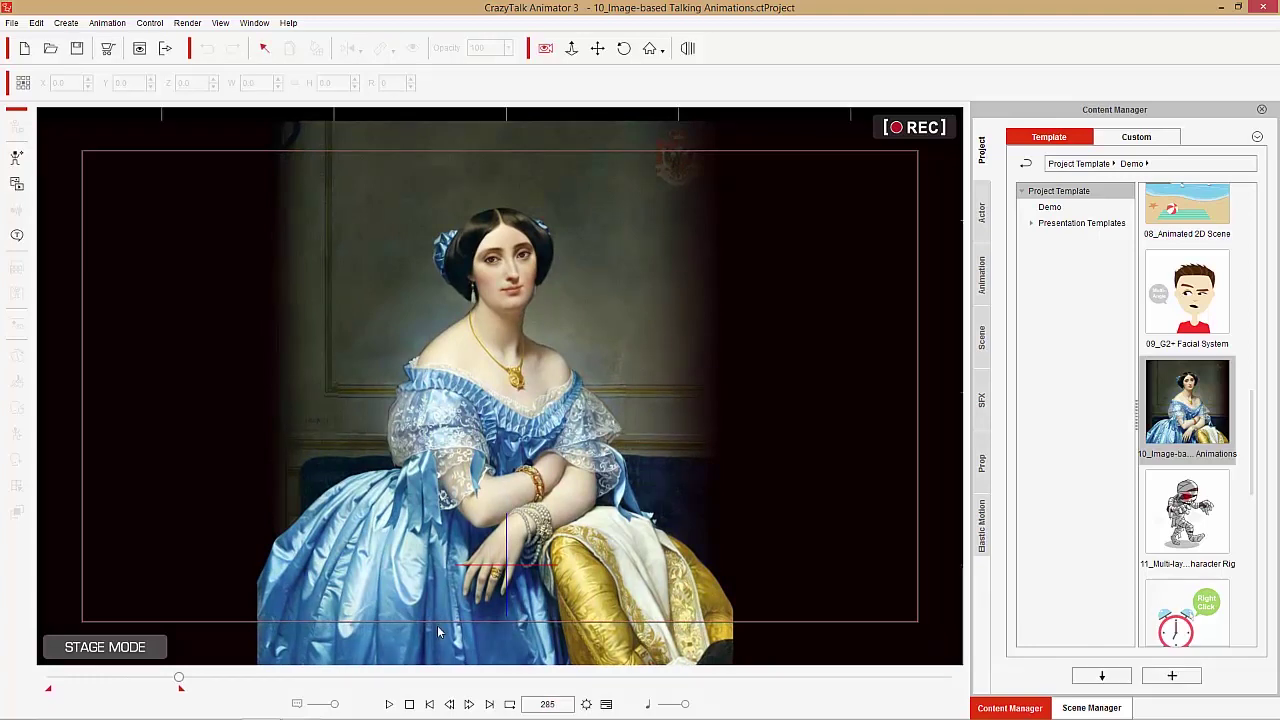
{"action": "left_click", "coordinate": [409, 704]}
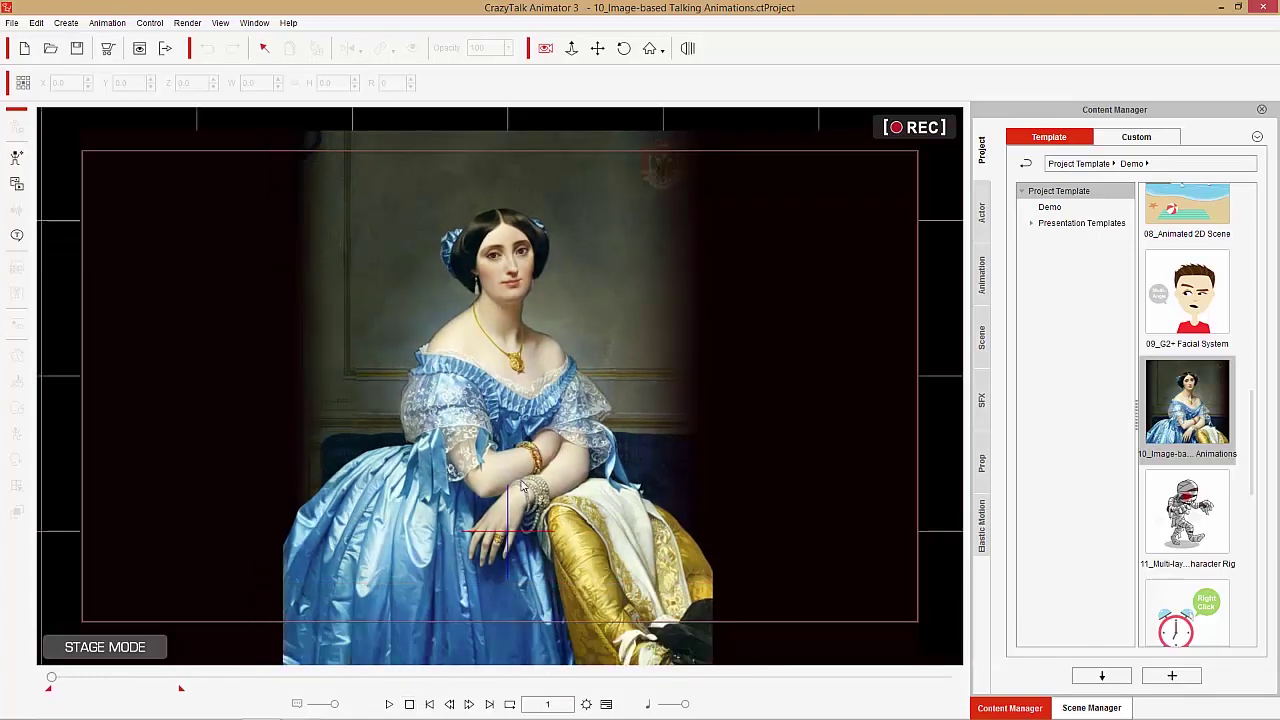
{"action": "left_click", "coordinate": [532, 366]}
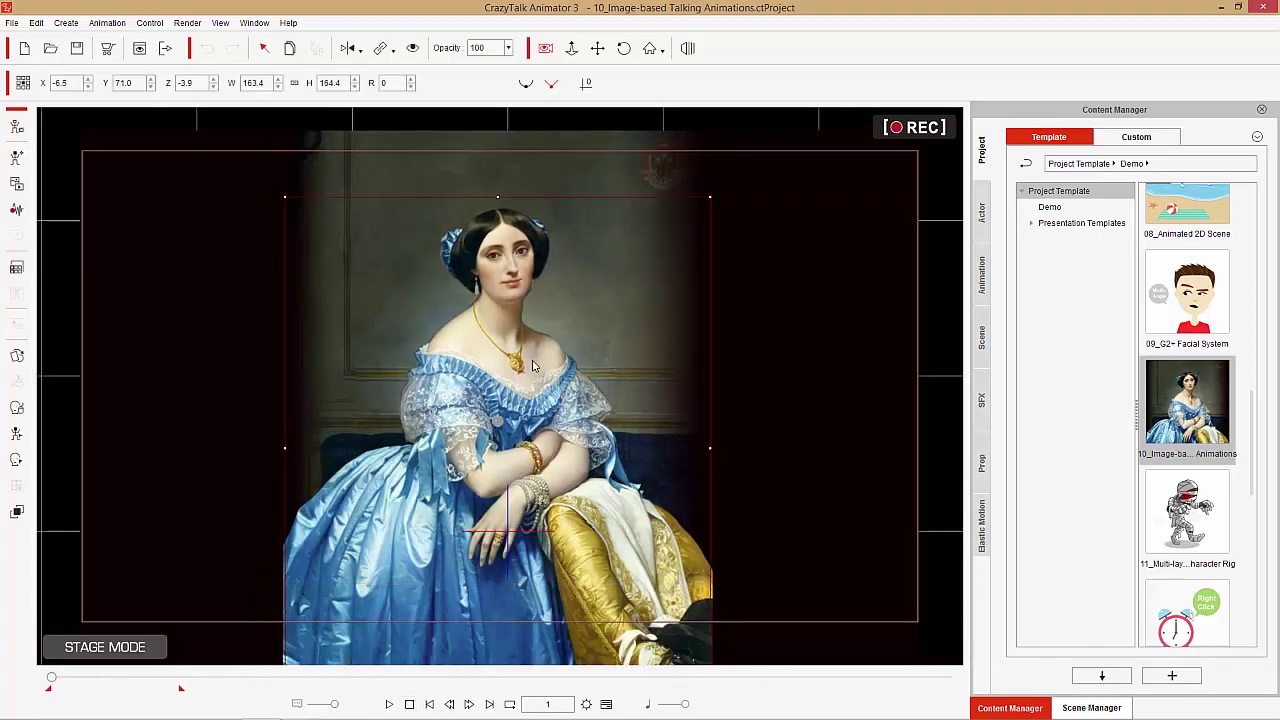
Open the portrait in Composer Mode and select Bone_7, undoing an accidental drag.
{"action": "left_click", "coordinate": [17, 127]}
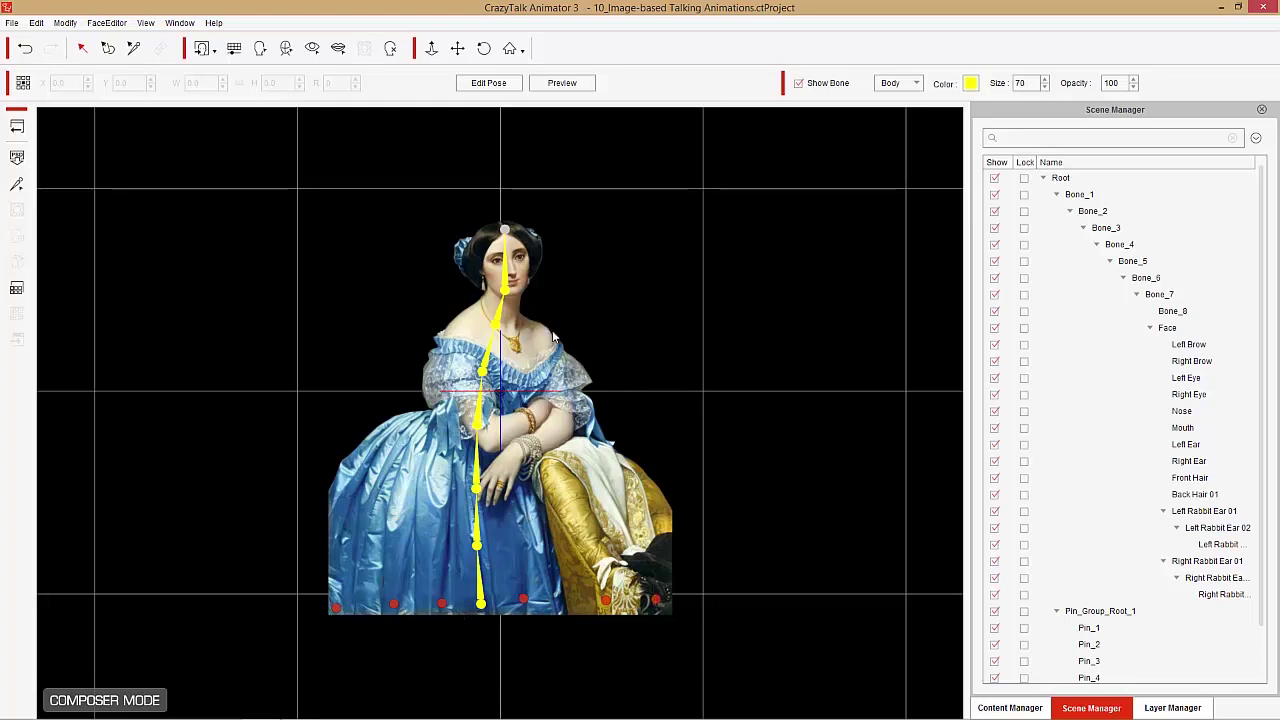
{"action": "left_click", "coordinate": [508, 270]}
{"action": "left_click_drag", "start_coordinate": [503, 267], "coordinate": [521, 273]}
{"action": "key", "text": "ctrl+z"}
Preview-bend the portrait's upper body to test the rig, then return to Stage Mode.
{"action": "left_click", "coordinate": [562, 83]}
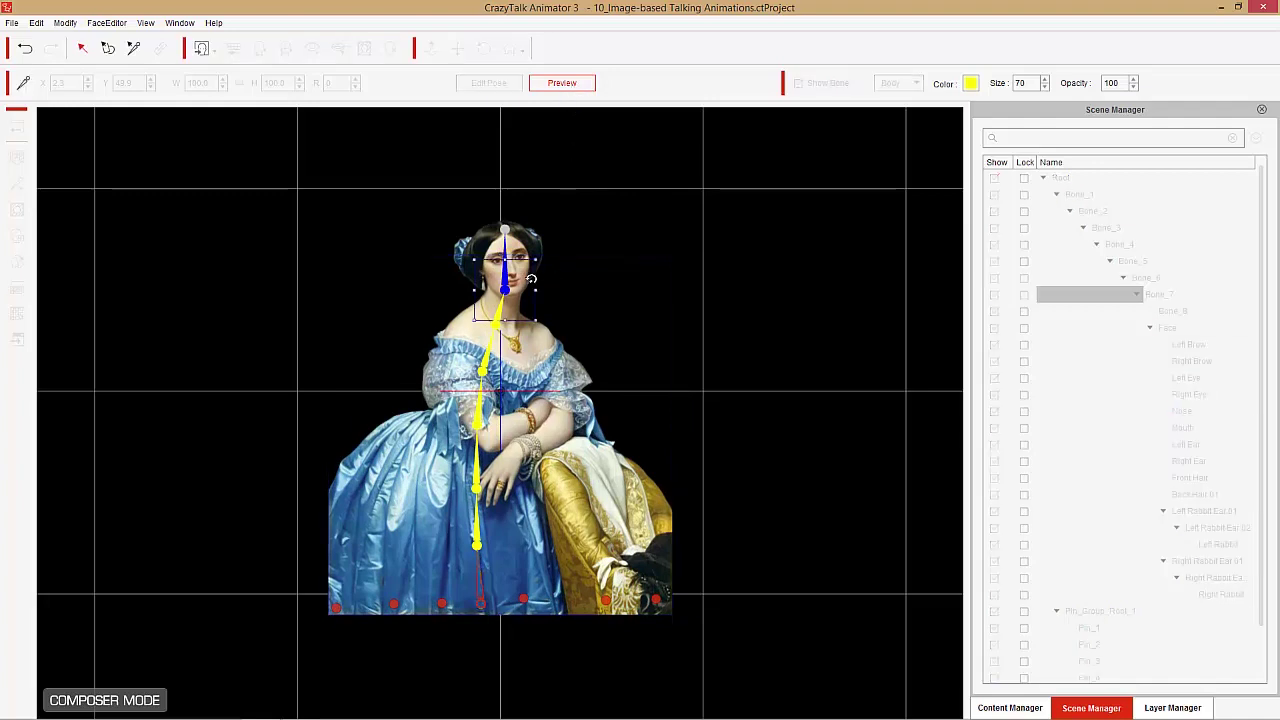
{"action": "left_click_drag", "start_coordinate": [503, 277], "coordinate": [517, 238]}
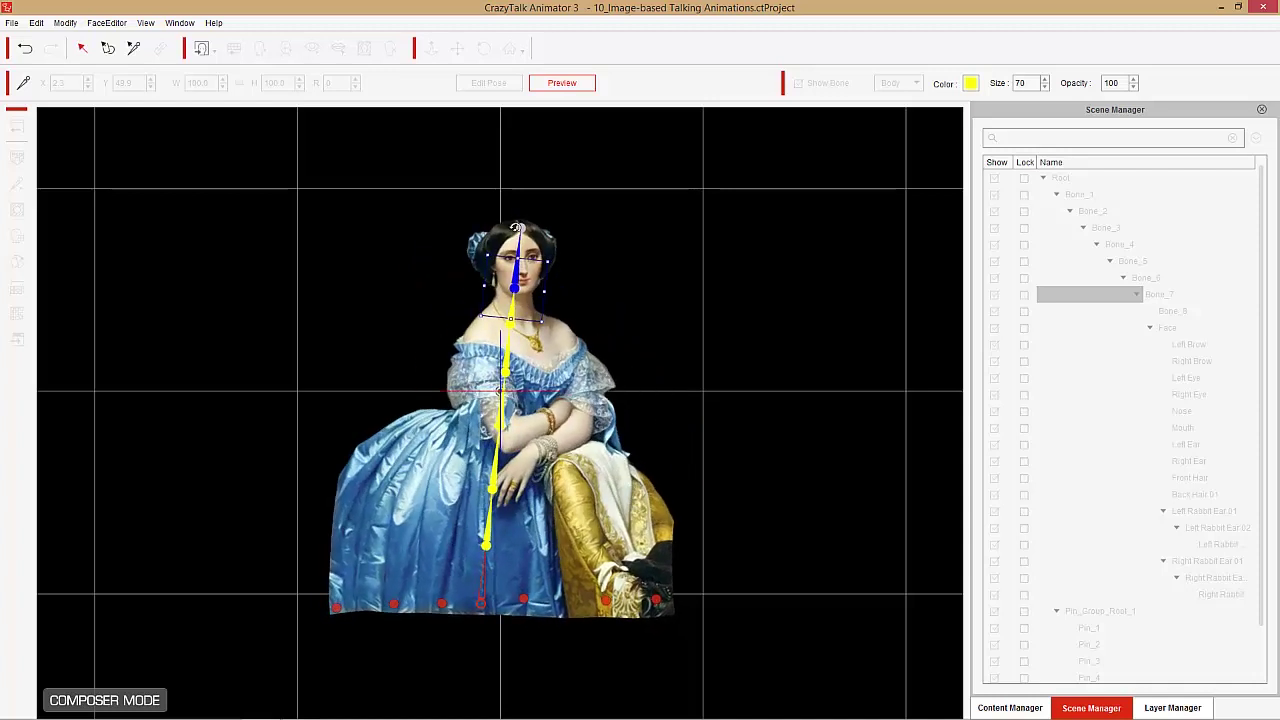
{"action": "left_click", "coordinate": [563, 84]}
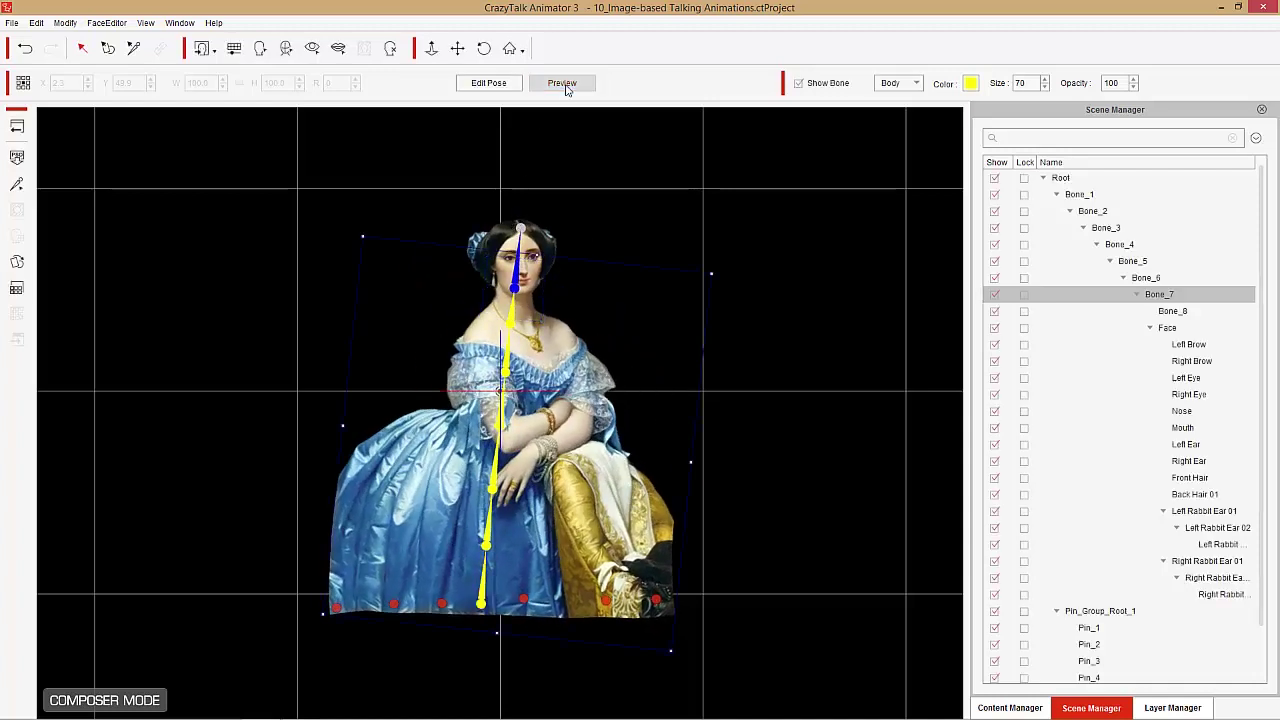
{"action": "left_click", "coordinate": [17, 129]}
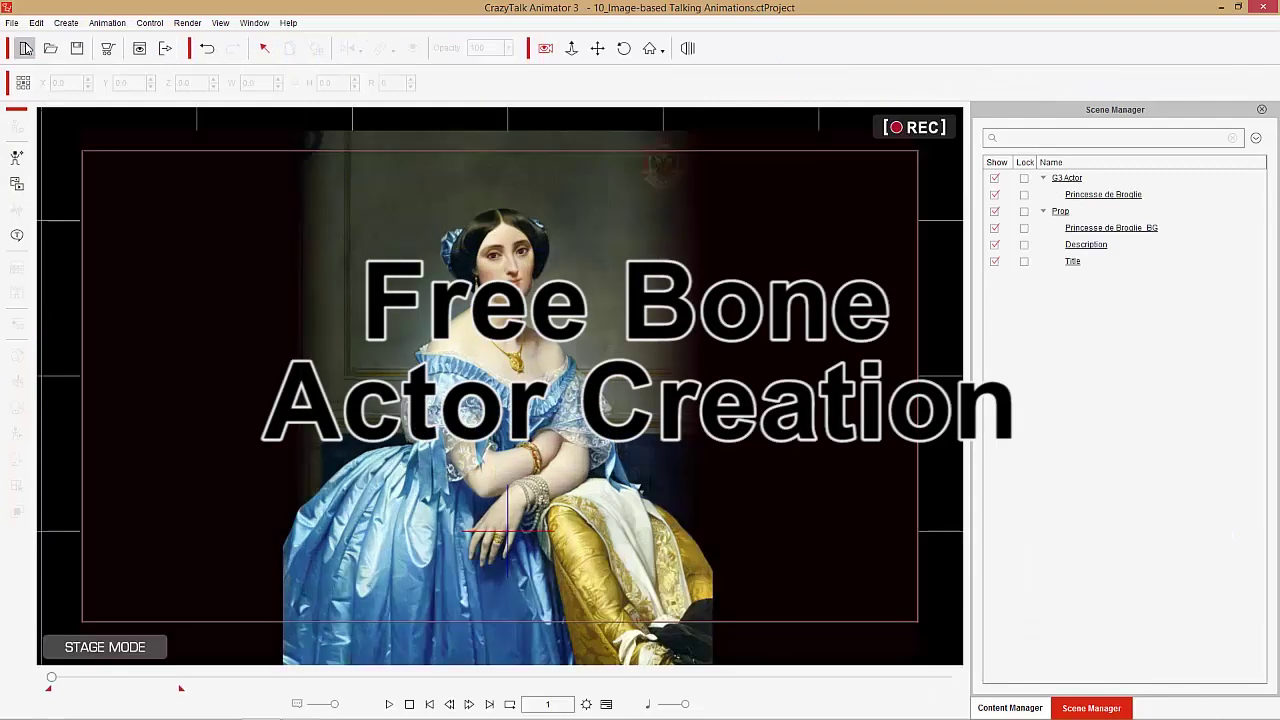
Start a new project without saving and build a G3 free bone actor from the Dog image.
{"action": "left_click", "coordinate": [24, 48]}
{"action": "left_click", "coordinate": [648, 402]}
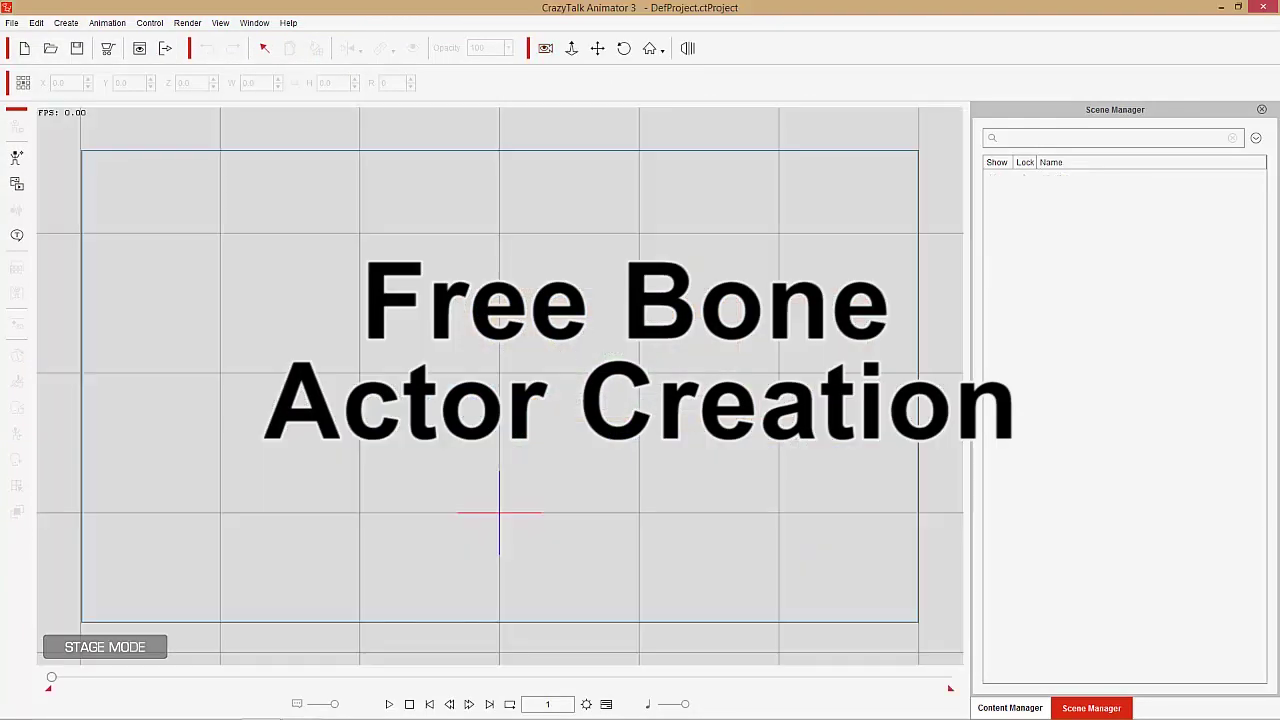
{"action": "left_click", "coordinate": [16, 160]}
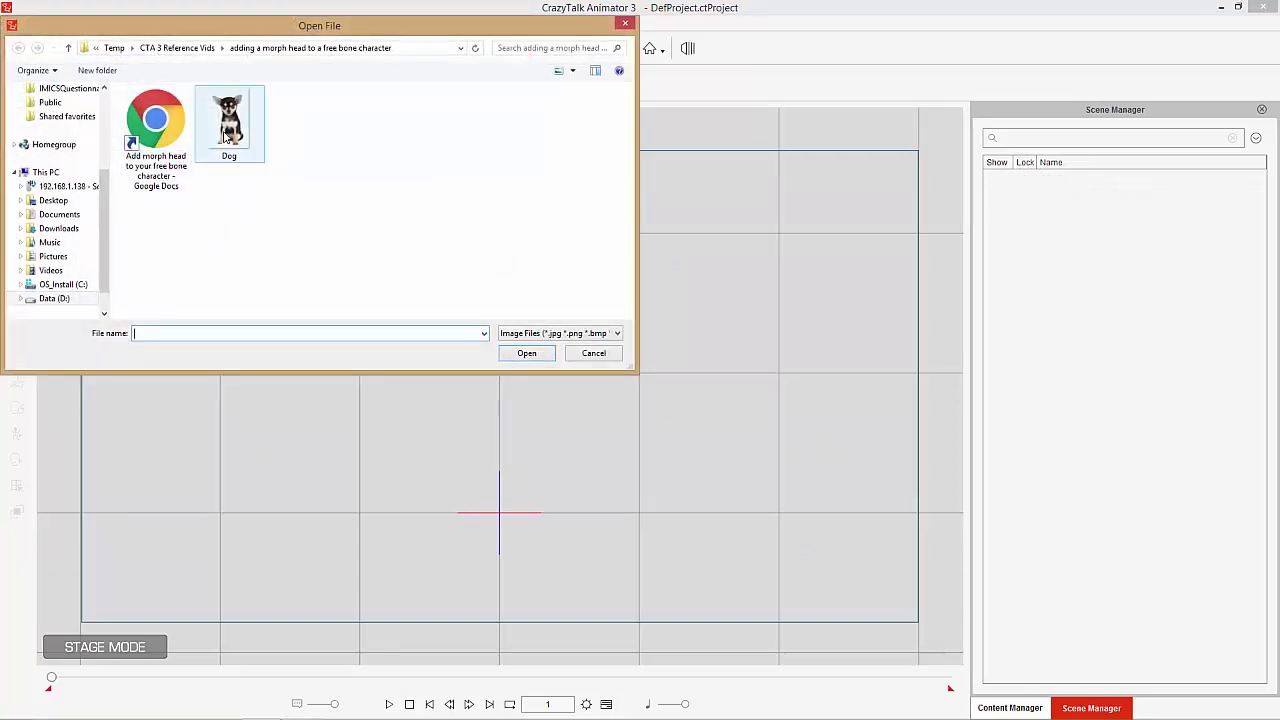
{"action": "double_click", "coordinate": [229, 124]}
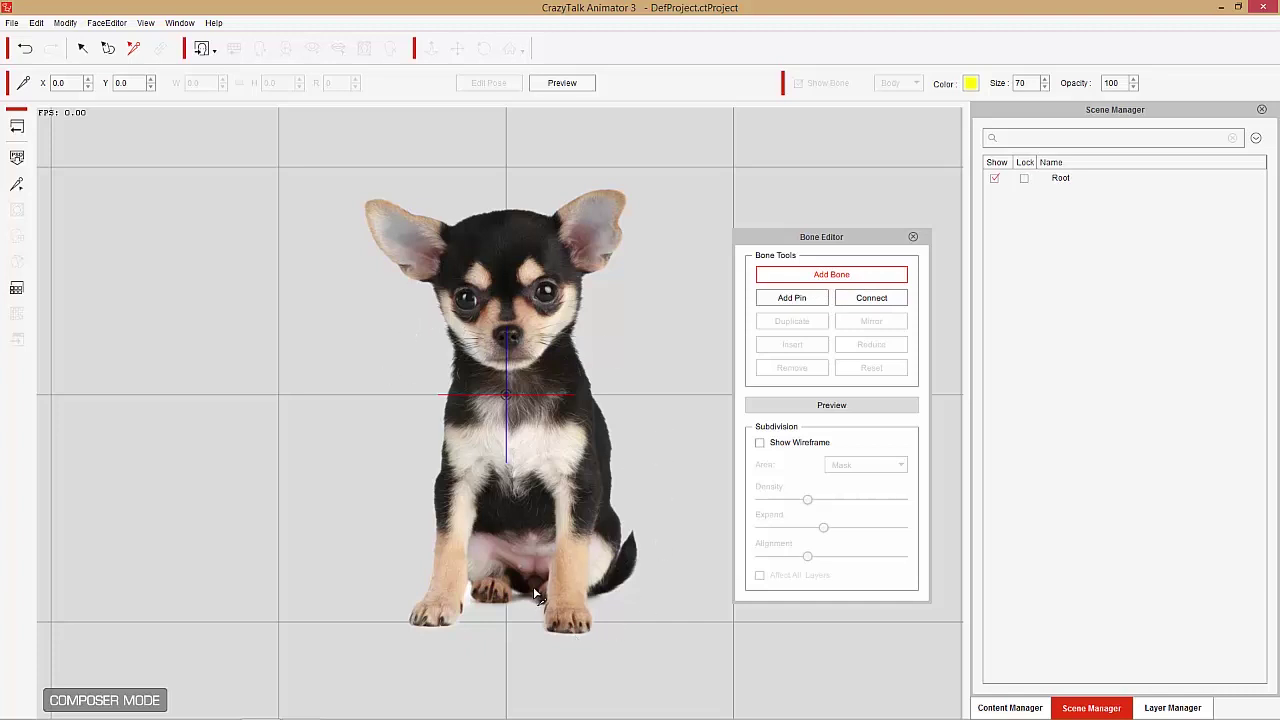
Draw a bone chain on the dog from its legs through chest and nose up to its forehead.
{"action": "left_click_drag", "start_coordinate": [534, 590], "coordinate": [524, 494]}
{"action": "left_click", "coordinate": [524, 494]}
{"action": "left_click", "coordinate": [517, 424]}
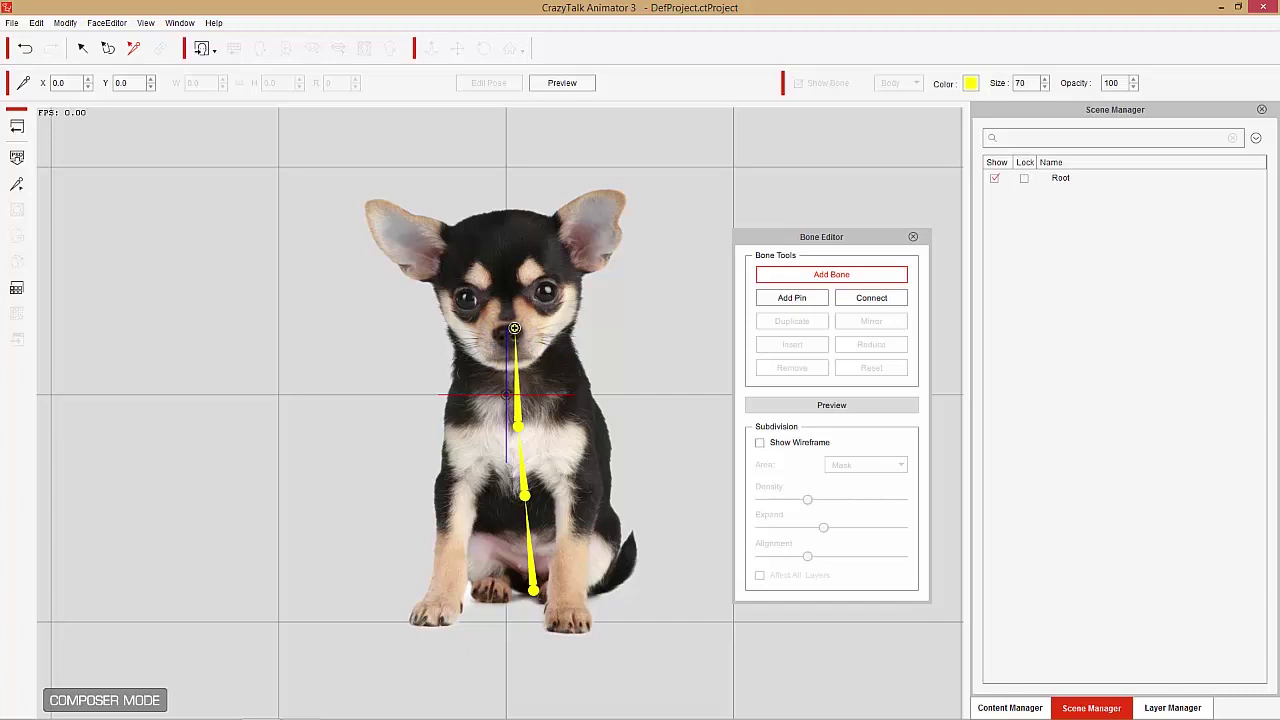
{"action": "left_click", "coordinate": [513, 327]}
{"action": "left_click", "coordinate": [509, 288]}
{"action": "right_click", "coordinate": [635, 315]}
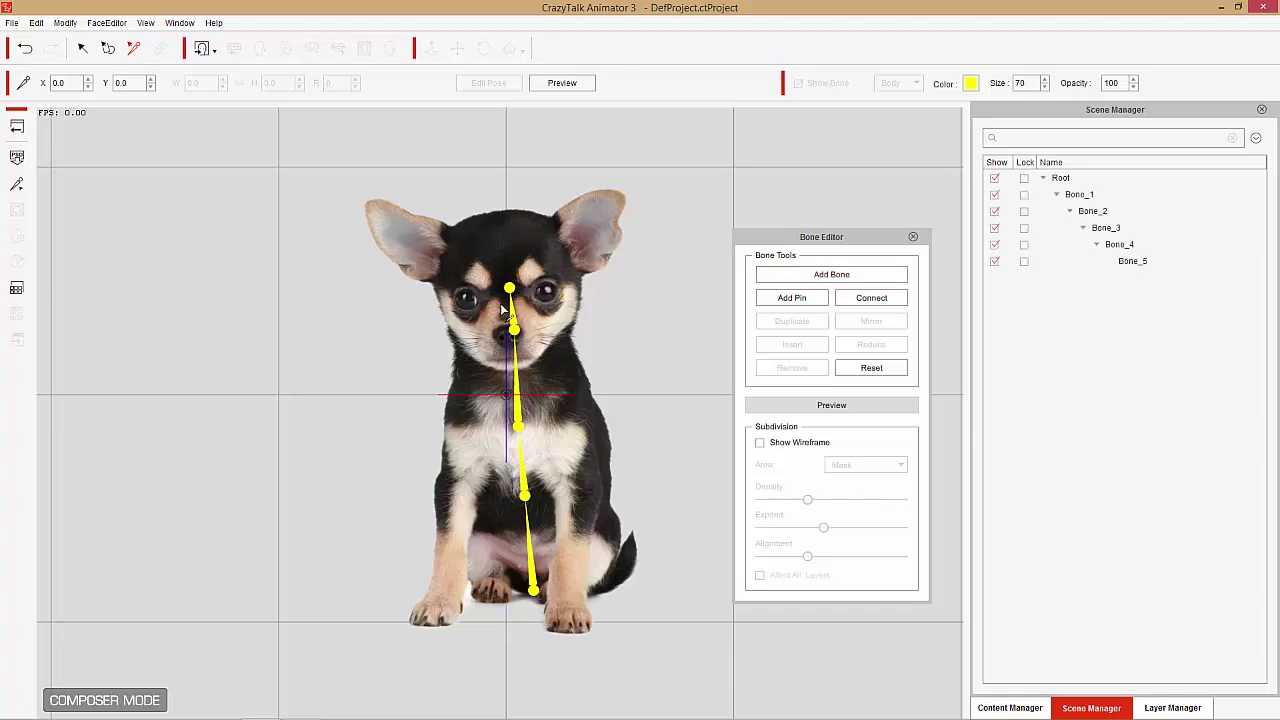
{"action": "left_click", "coordinate": [811, 402]}
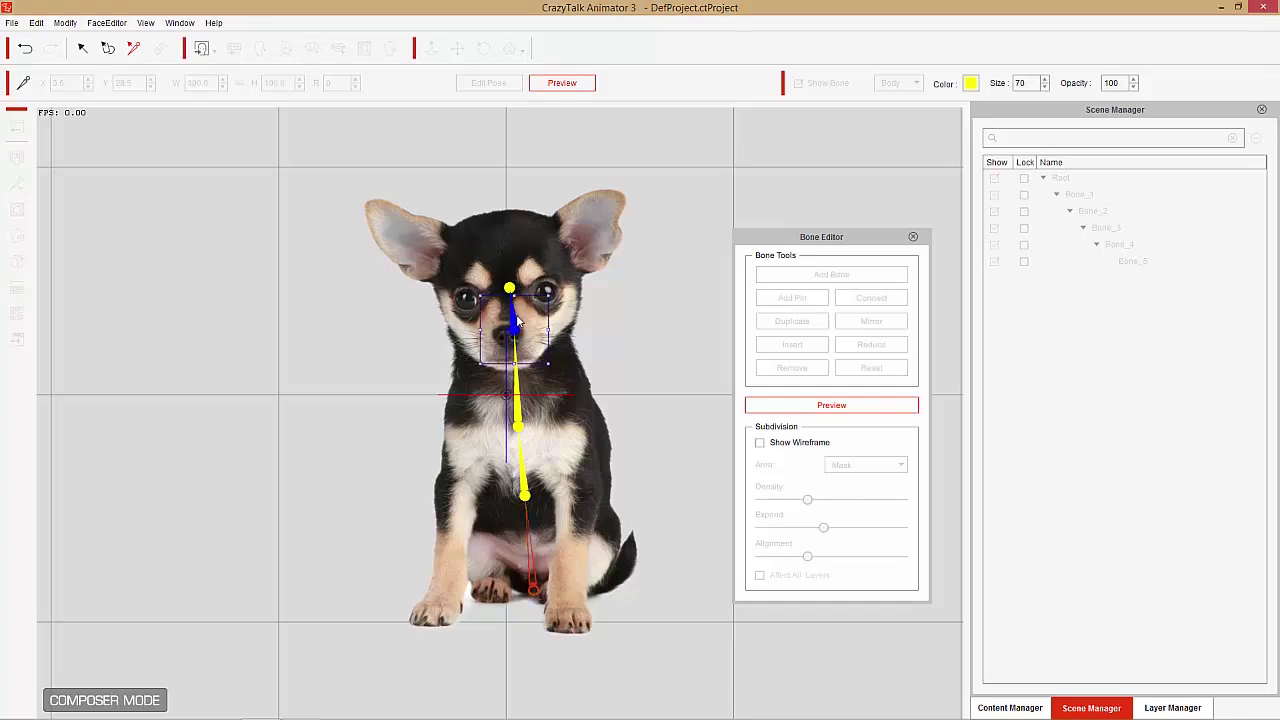
{"action": "left_click_drag", "start_coordinate": [516, 310], "coordinate": [543, 349]}
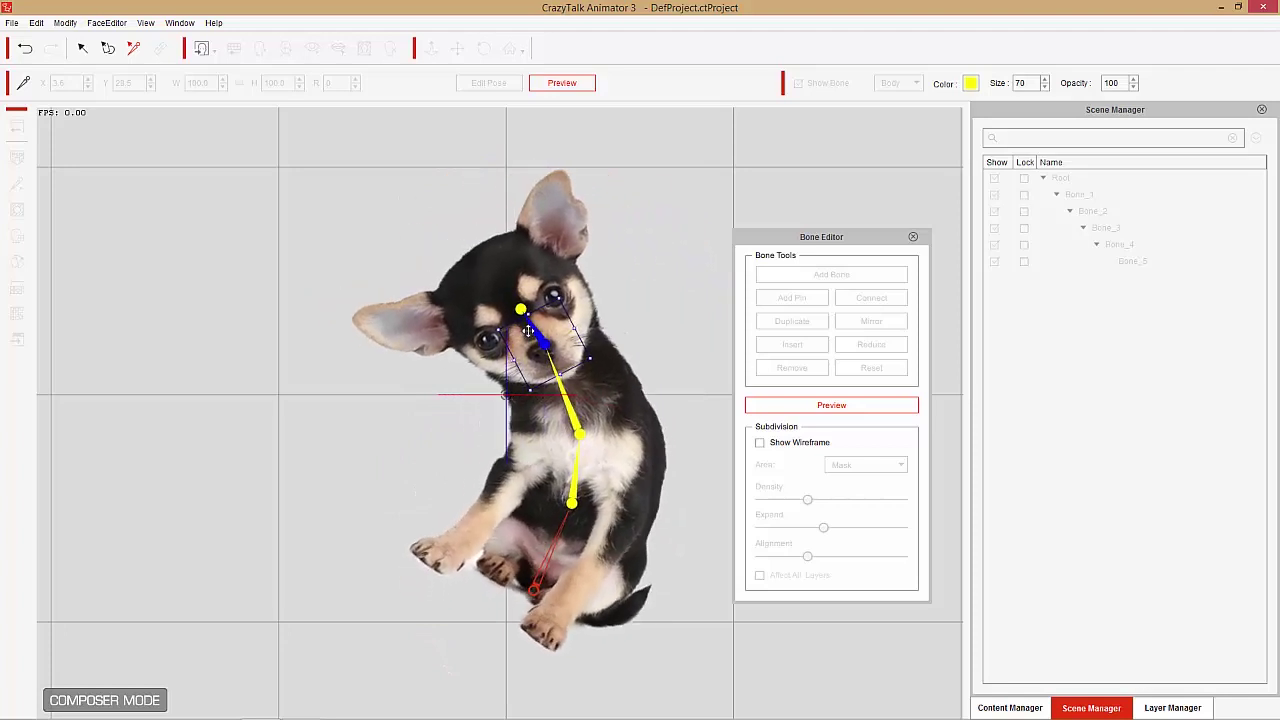
{"action": "left_click", "coordinate": [835, 407]}
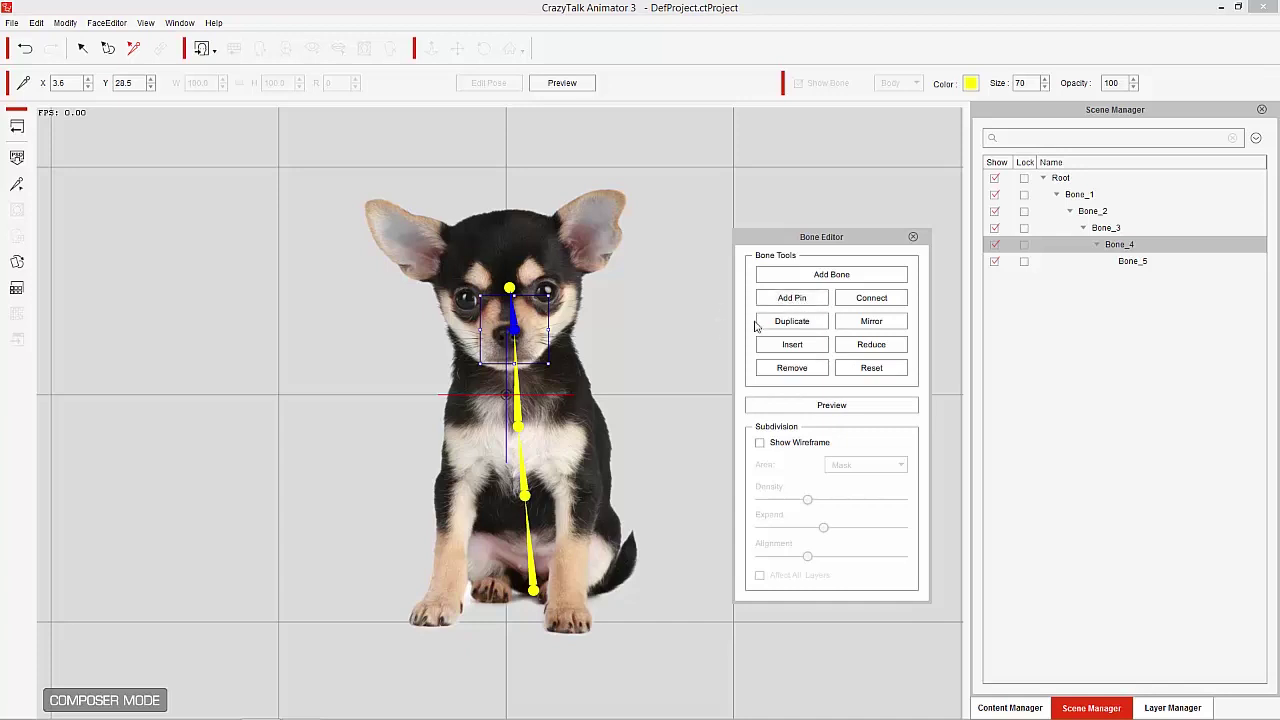
{"action": "left_click", "coordinate": [1068, 178]}
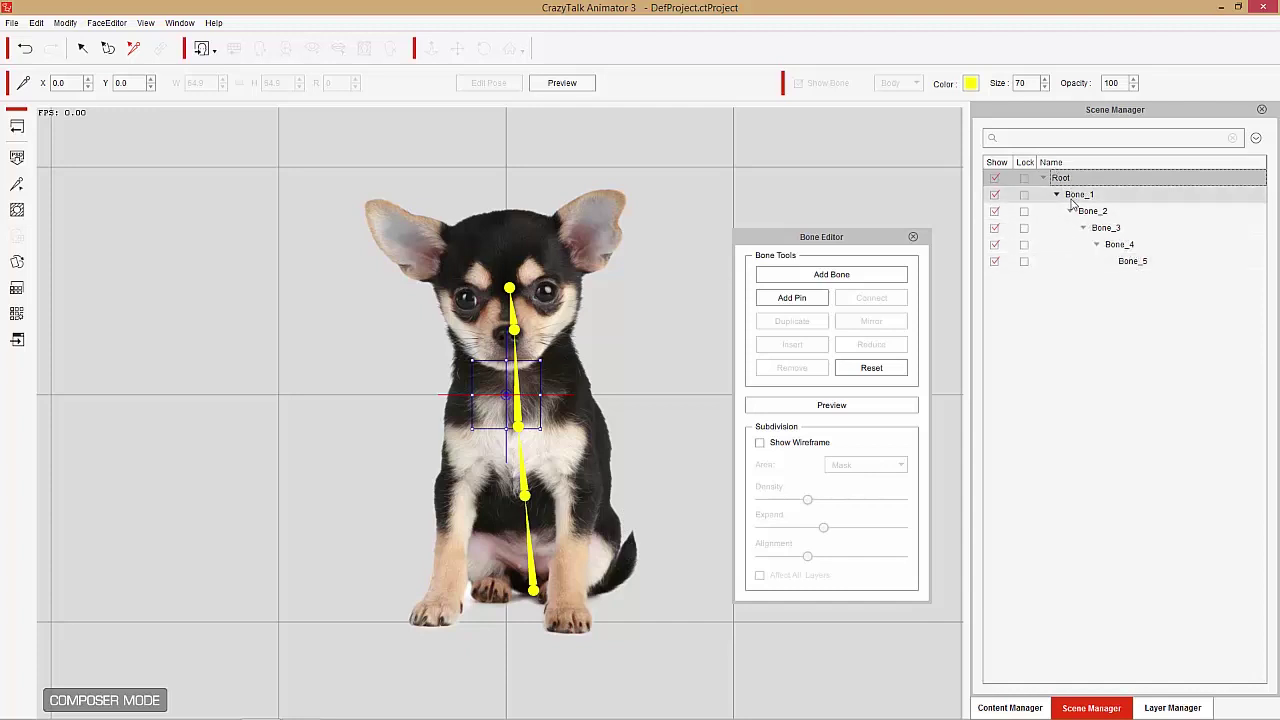
Pin the dog's left and right front paws, then preview-tilt the head to confirm the pins hold.
{"action": "left_click", "coordinate": [802, 300]}
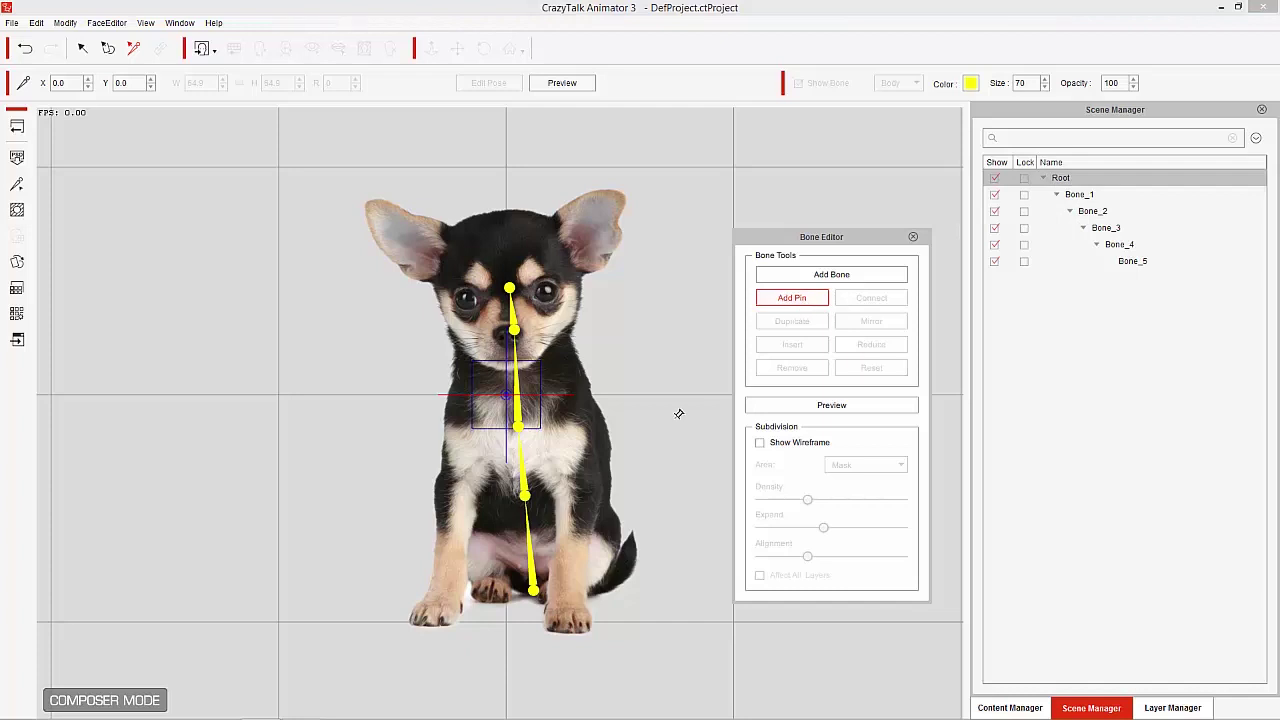
{"action": "left_click", "coordinate": [434, 612]}
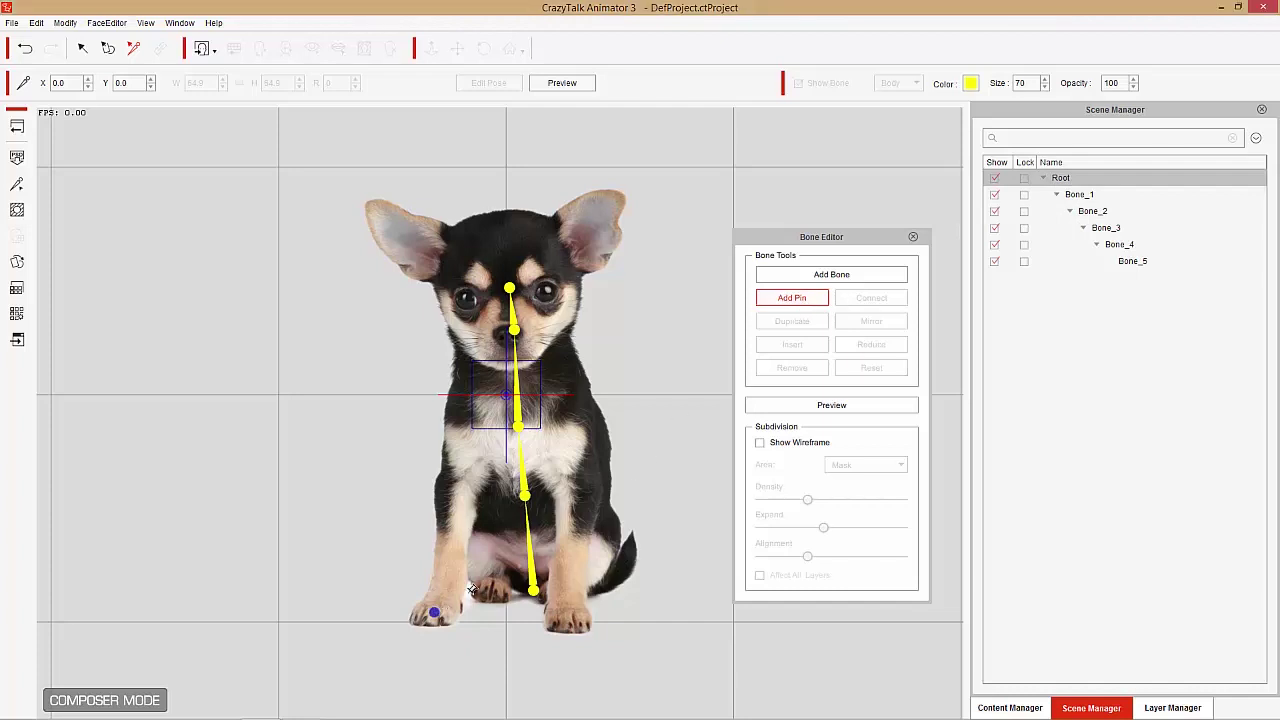
{"action": "left_click", "coordinate": [573, 620]}
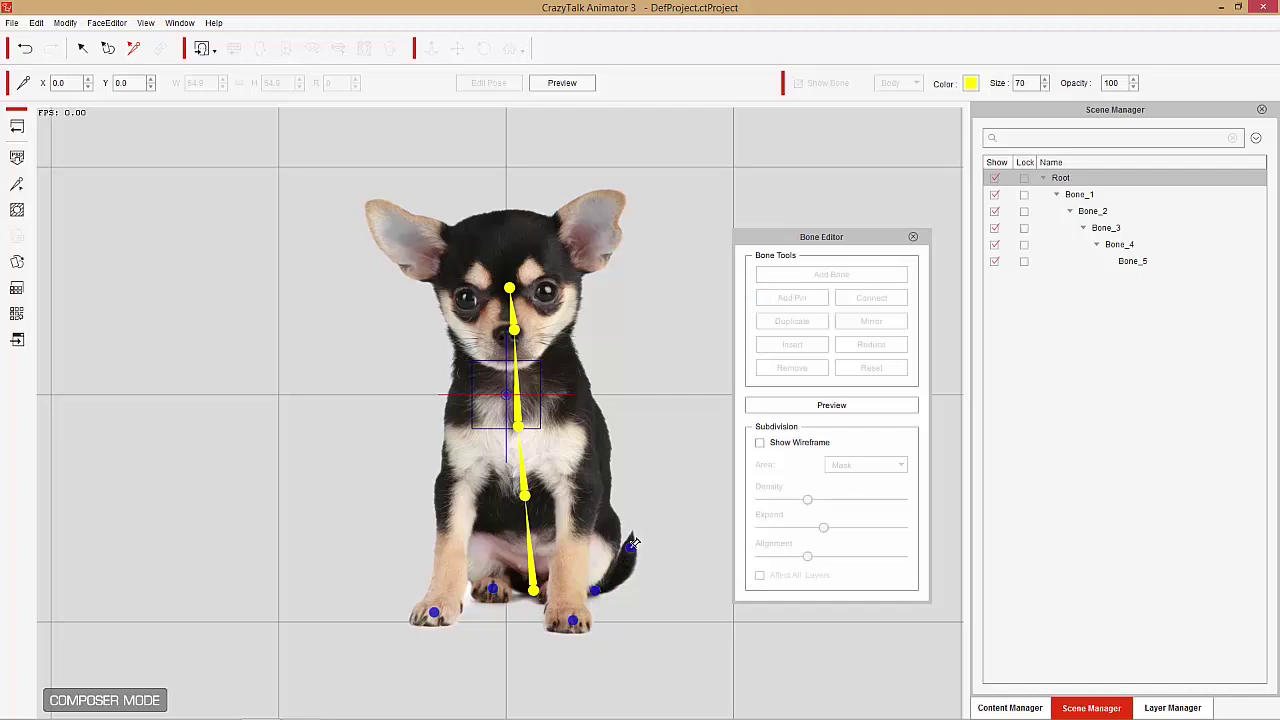
{"action": "left_click", "coordinate": [830, 406]}
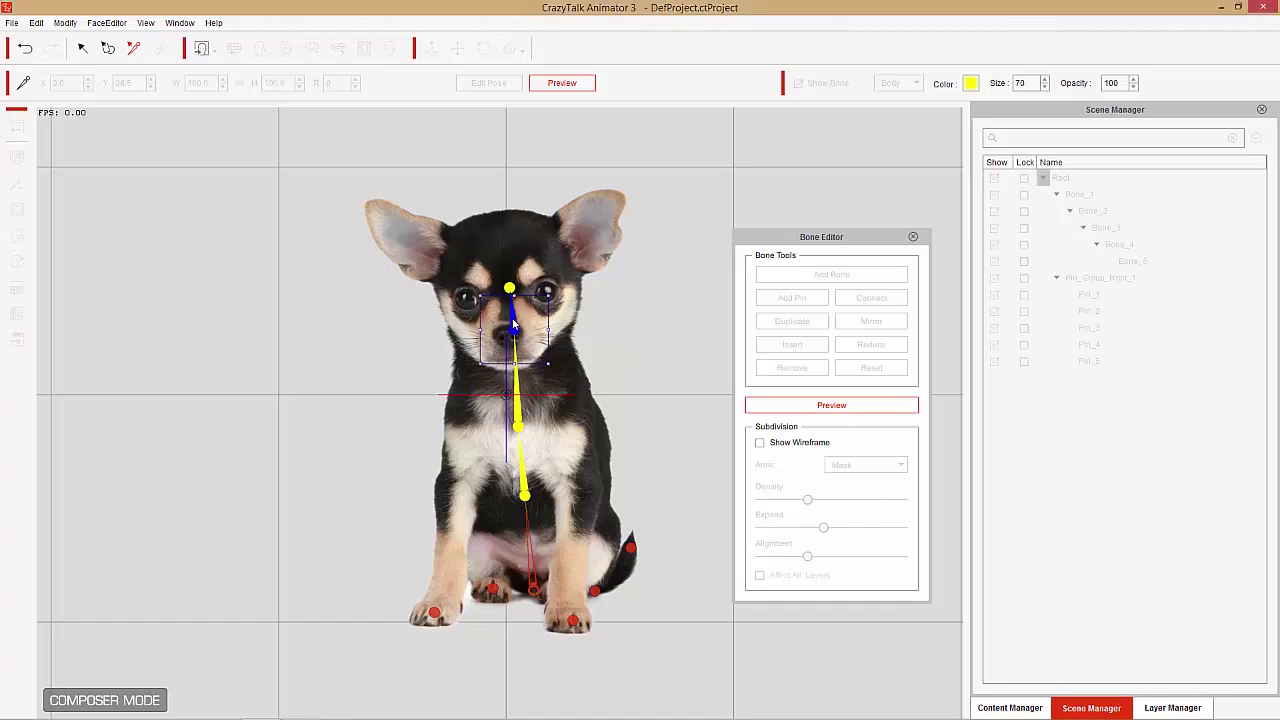
{"action": "left_click_drag", "start_coordinate": [513, 318], "coordinate": [554, 311]}
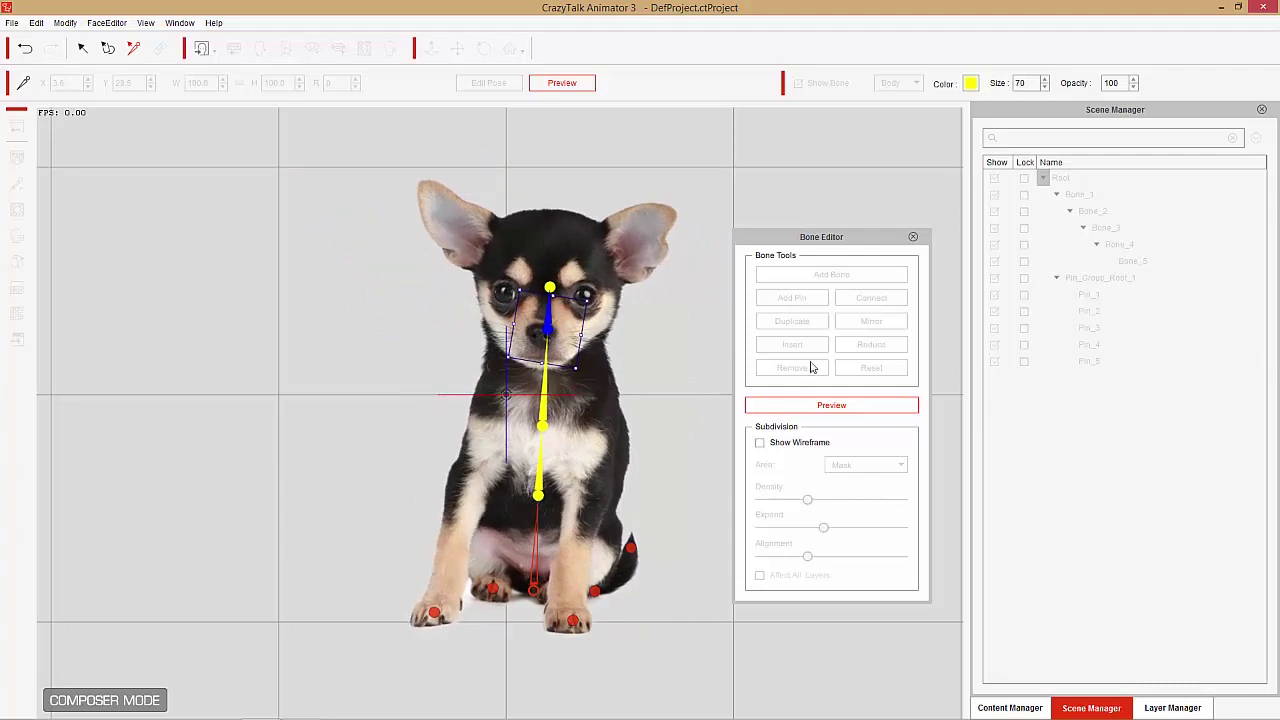
{"action": "left_click", "coordinate": [855, 403]}
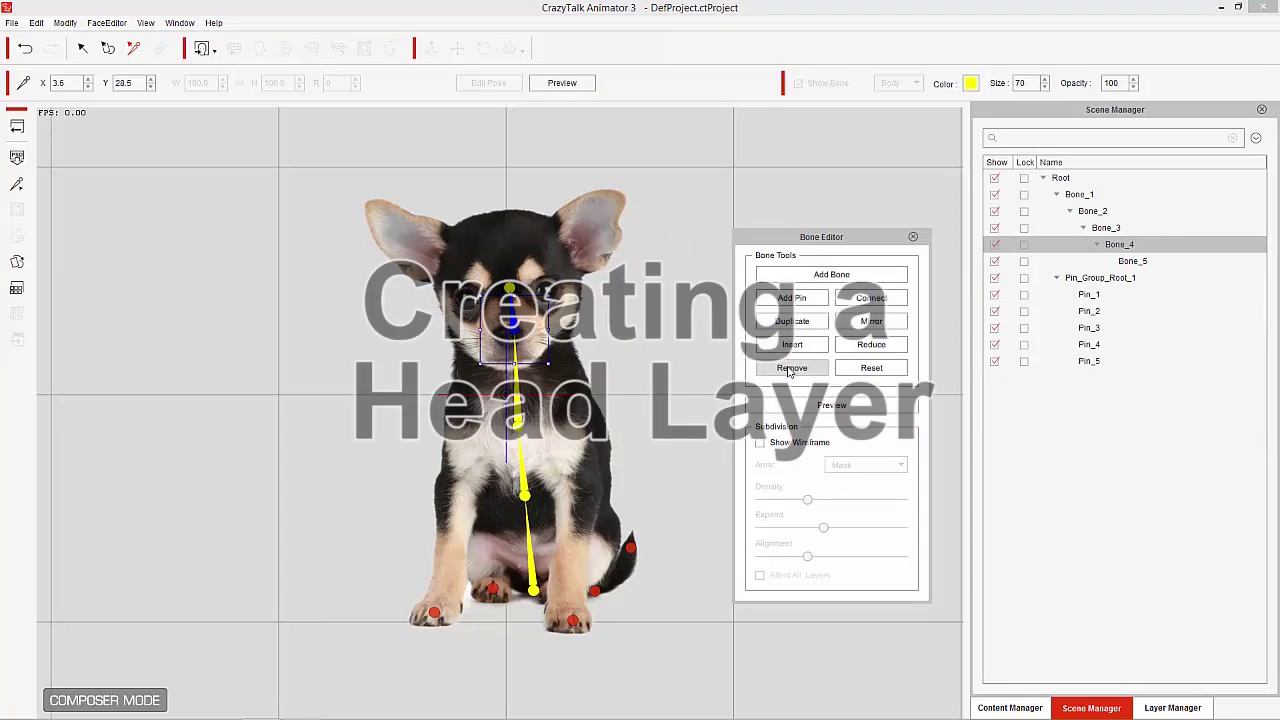
Close the Bone Editor, duplicate the Bone_4 layer in Layer Manager, and choose to edit its mask.
{"action": "left_click", "coordinate": [914, 238]}
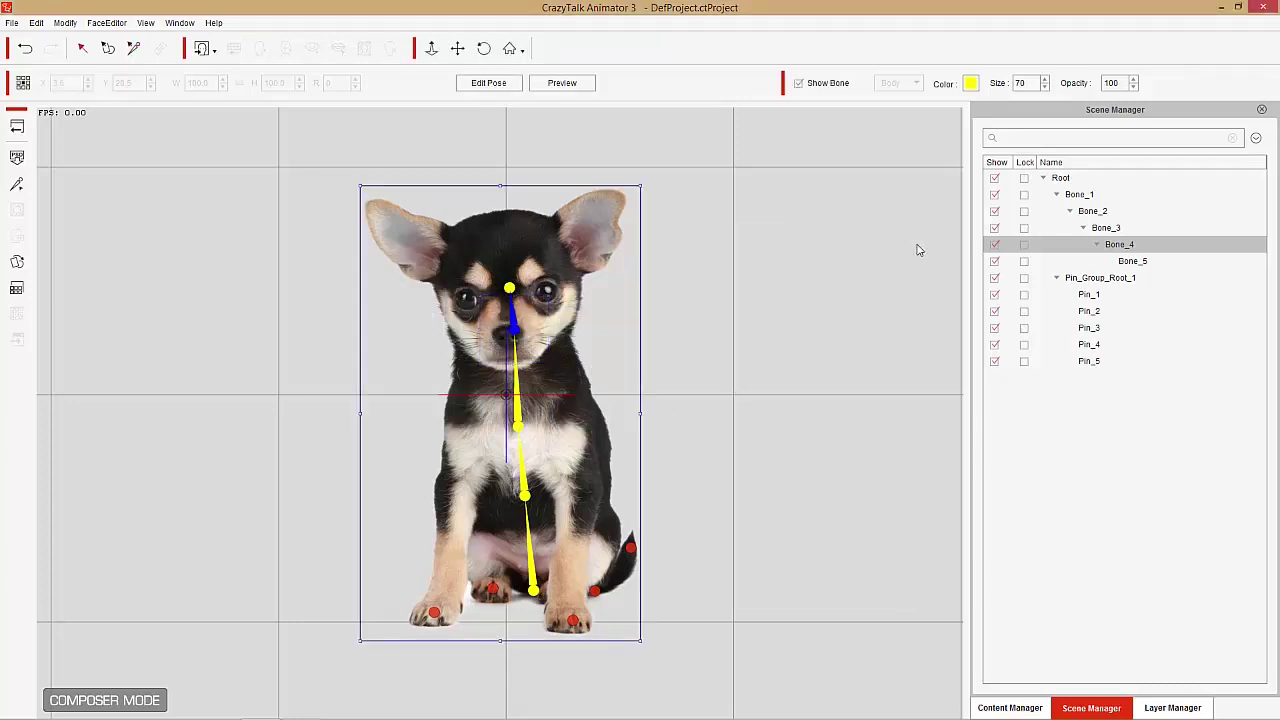
{"action": "left_click", "coordinate": [1174, 707]}
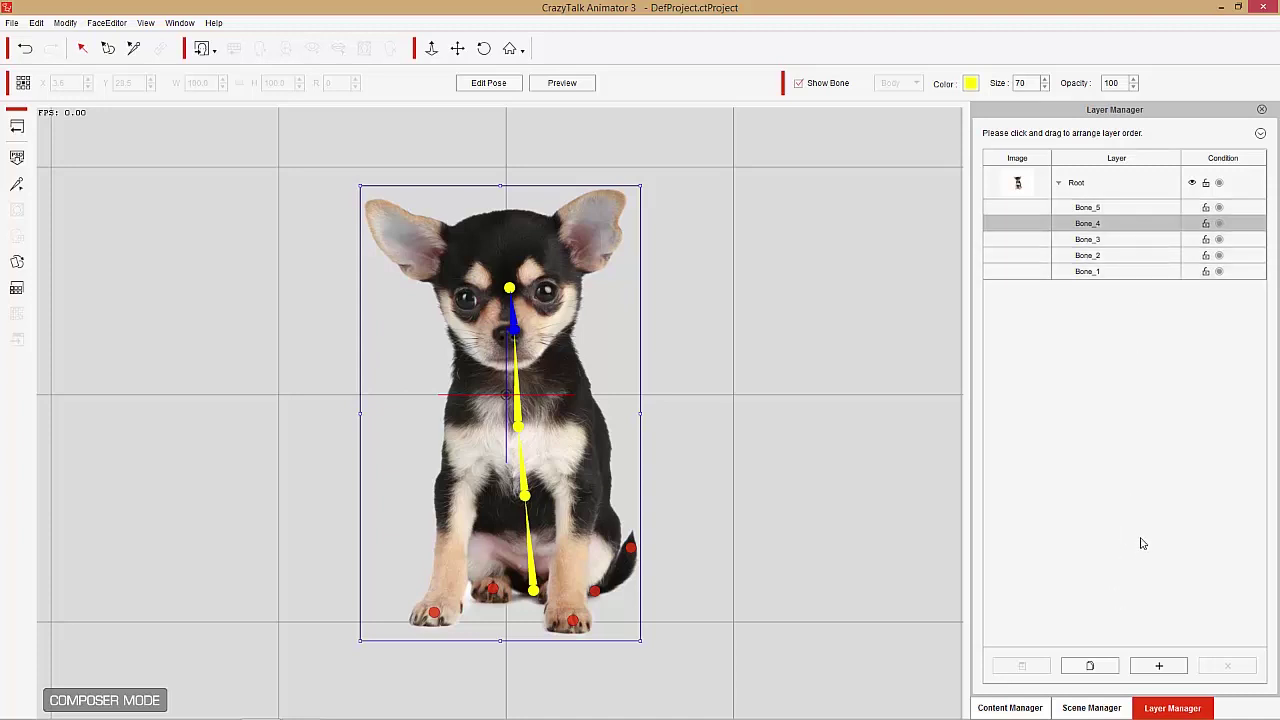
{"action": "left_click", "coordinate": [1093, 666]}
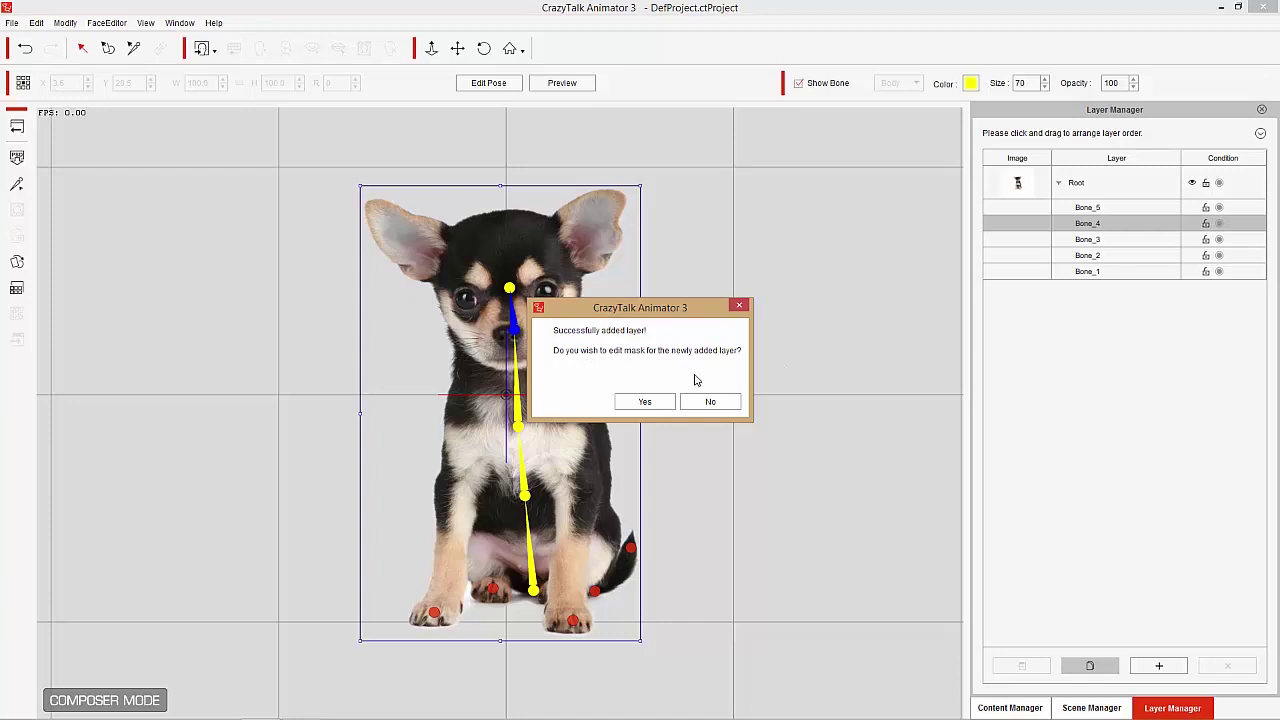
{"action": "left_click", "coordinate": [645, 401]}
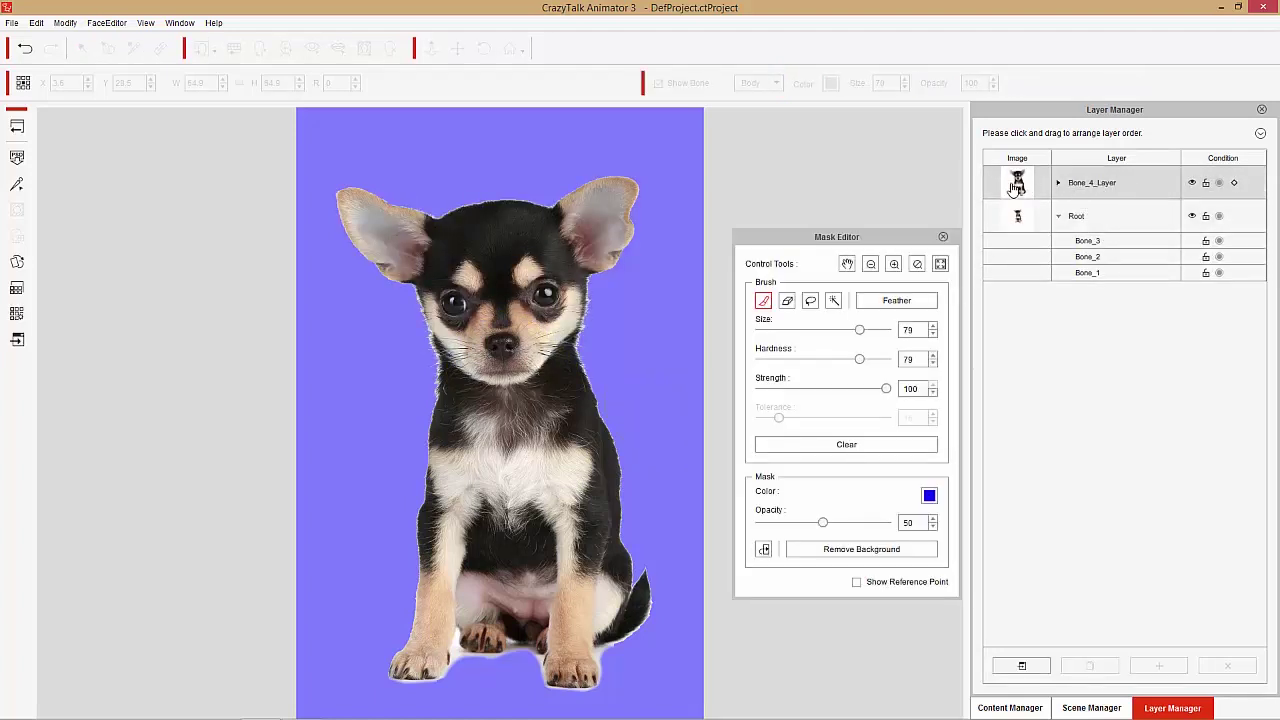
Paint a mask over the dog's chest and body on Bone_4_Layer, then erase it.
{"action": "left_click", "coordinate": [1028, 188]}
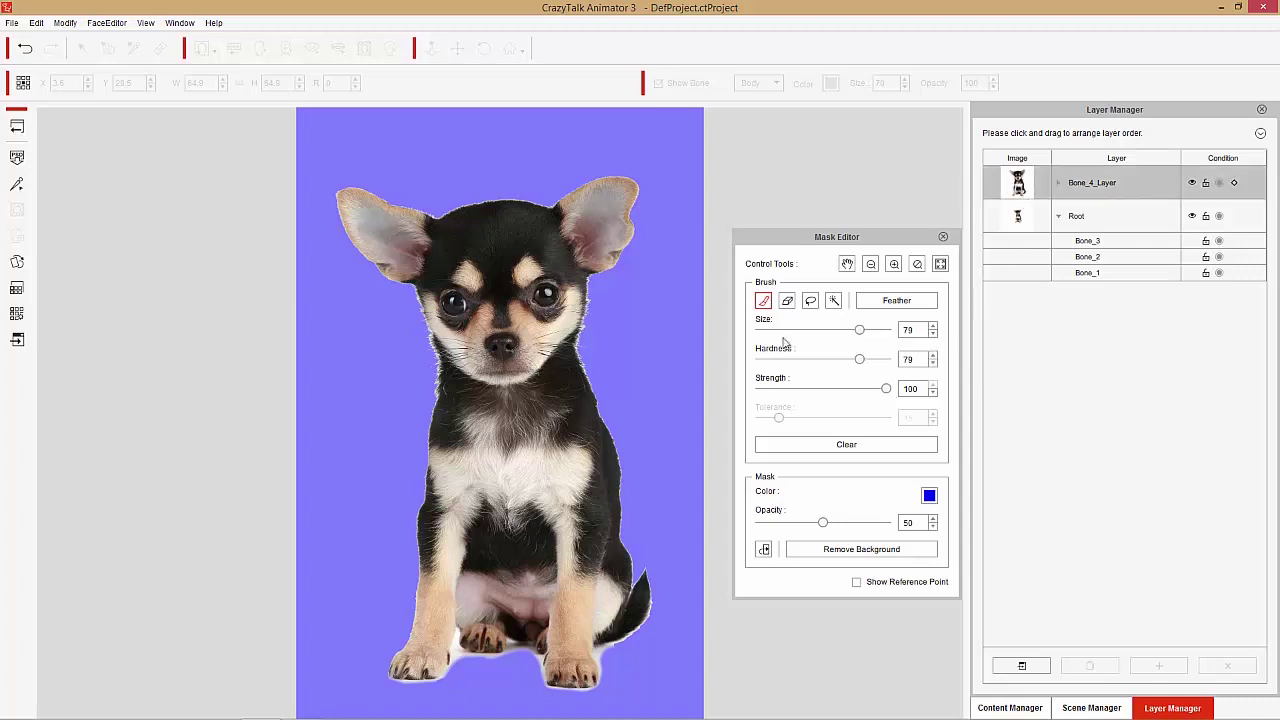
{"action": "mouse_move", "coordinate": [557, 429]}
{"action": "left_mouse_down"}
{"action": "mouse_move", "coordinate": [423, 457]}
{"action": "mouse_move", "coordinate": [634, 449]}
{"action": "mouse_move", "coordinate": [442, 510]}
{"action": "mouse_move", "coordinate": [640, 517]}
{"action": "mouse_move", "coordinate": [470, 535]}
{"action": "mouse_move", "coordinate": [600, 560]}
{"action": "mouse_move", "coordinate": [445, 612]}
{"action": "mouse_move", "coordinate": [586, 655]}
{"action": "mouse_move", "coordinate": [560, 672]}
{"action": "mouse_move", "coordinate": [413, 666]}
{"action": "mouse_move", "coordinate": [447, 603]}
{"action": "mouse_move", "coordinate": [462, 475]}
{"action": "mouse_move", "coordinate": [449, 423]}
{"action": "mouse_move", "coordinate": [414, 406]}
{"action": "mouse_move", "coordinate": [421, 391]}
{"action": "mouse_move", "coordinate": [400, 371]}
{"action": "mouse_move", "coordinate": [466, 423]}
{"action": "mouse_move", "coordinate": [523, 429]}
{"action": "mouse_move", "coordinate": [552, 426]}
{"action": "mouse_move", "coordinate": [610, 364]}
{"action": "mouse_move", "coordinate": [578, 404]}
{"action": "left_mouse_up"}
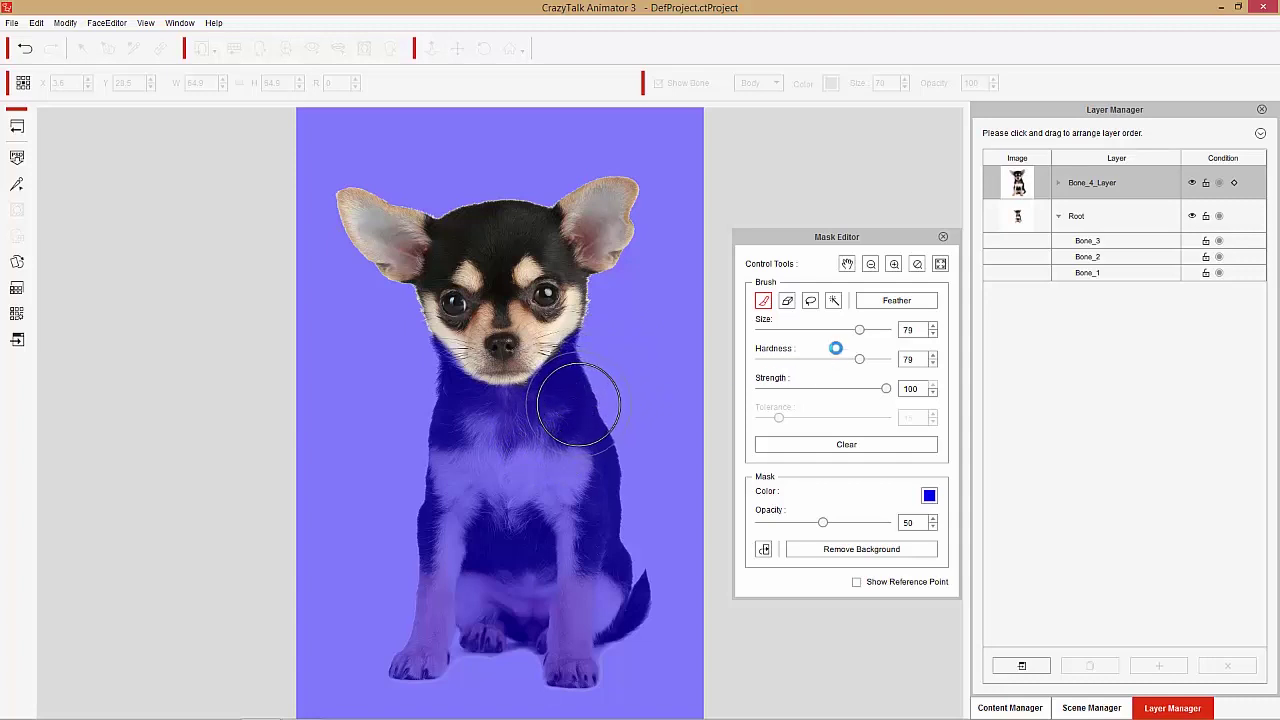
{"action": "left_click", "coordinate": [787, 300]}
{"action": "mouse_move", "coordinate": [573, 320]}
{"action": "left_mouse_down"}
{"action": "mouse_move", "coordinate": [480, 322]}
{"action": "mouse_move", "coordinate": [519, 312]}
{"action": "left_mouse_up"}
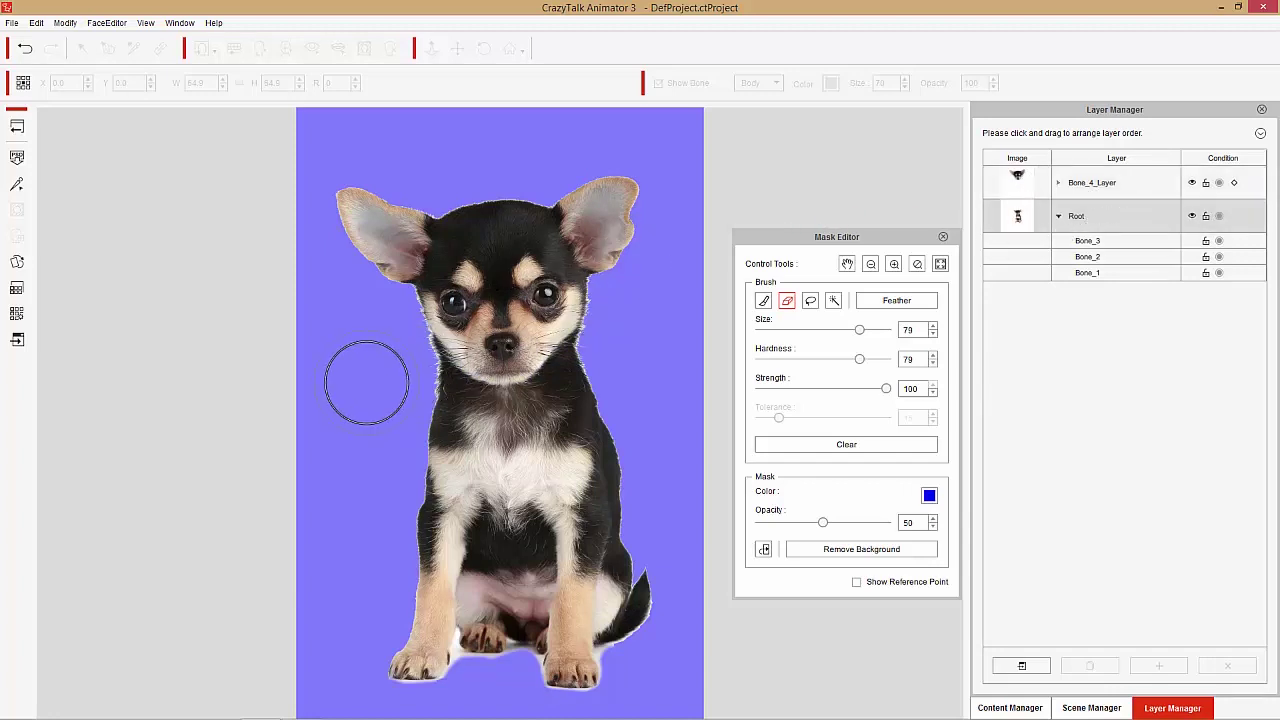
Brush a mask over the dog's head and ears, then close the Mask Editor.
{"action": "left_click", "coordinate": [763, 300]}
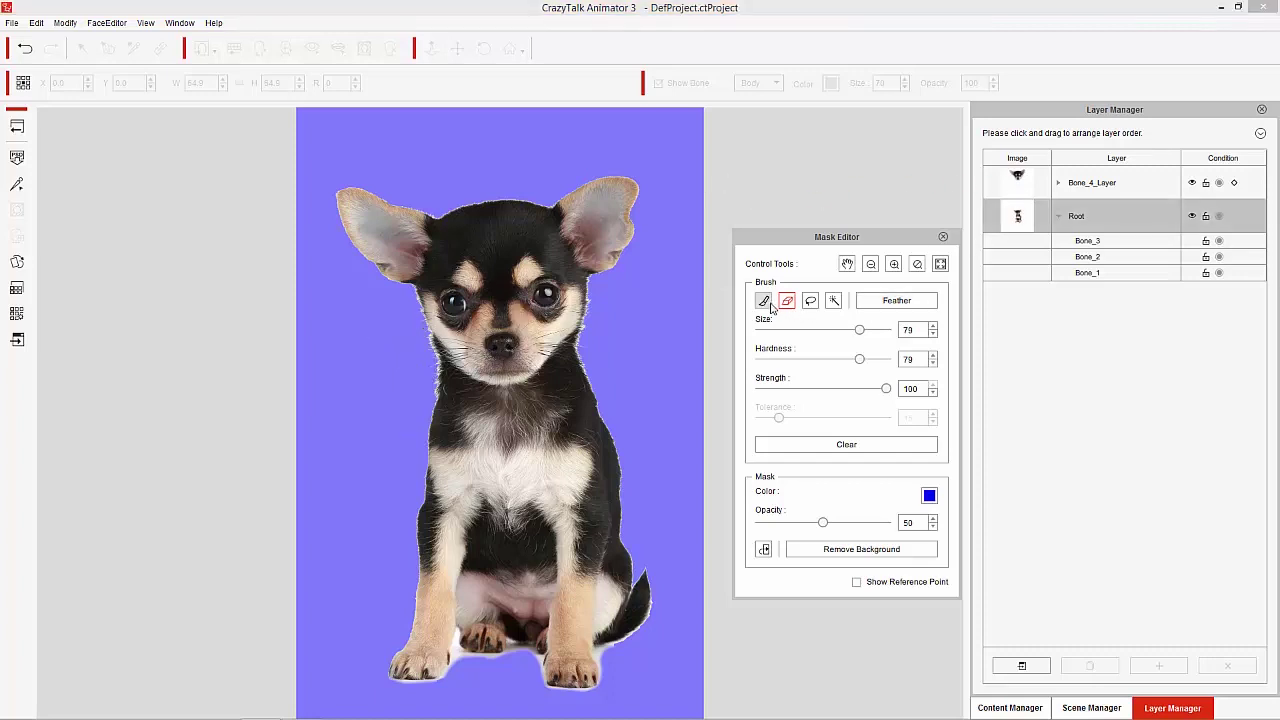
{"action": "mouse_move", "coordinate": [623, 332]}
{"action": "left_mouse_down"}
{"action": "mouse_move", "coordinate": [520, 251]}
{"action": "mouse_move", "coordinate": [469, 250]}
{"action": "mouse_move", "coordinate": [411, 280]}
{"action": "mouse_move", "coordinate": [370, 348]}
{"action": "mouse_move", "coordinate": [364, 282]}
{"action": "mouse_move", "coordinate": [421, 181]}
{"action": "mouse_move", "coordinate": [381, 207]}
{"action": "mouse_move", "coordinate": [341, 208]}
{"action": "mouse_move", "coordinate": [441, 184]}
{"action": "mouse_move", "coordinate": [686, 231]}
{"action": "mouse_move", "coordinate": [629, 196]}
{"action": "mouse_move", "coordinate": [460, 209]}
{"action": "mouse_move", "coordinate": [374, 275]}
{"action": "mouse_move", "coordinate": [359, 323]}
{"action": "mouse_move", "coordinate": [383, 344]}
{"action": "mouse_move", "coordinate": [444, 265]}
{"action": "mouse_move", "coordinate": [502, 246]}
{"action": "mouse_move", "coordinate": [442, 270]}
{"action": "mouse_move", "coordinate": [390, 330]}
{"action": "mouse_move", "coordinate": [441, 266]}
{"action": "mouse_move", "coordinate": [523, 234]}
{"action": "mouse_move", "coordinate": [586, 282]}
{"action": "mouse_move", "coordinate": [639, 365]}
{"action": "left_mouse_up"}
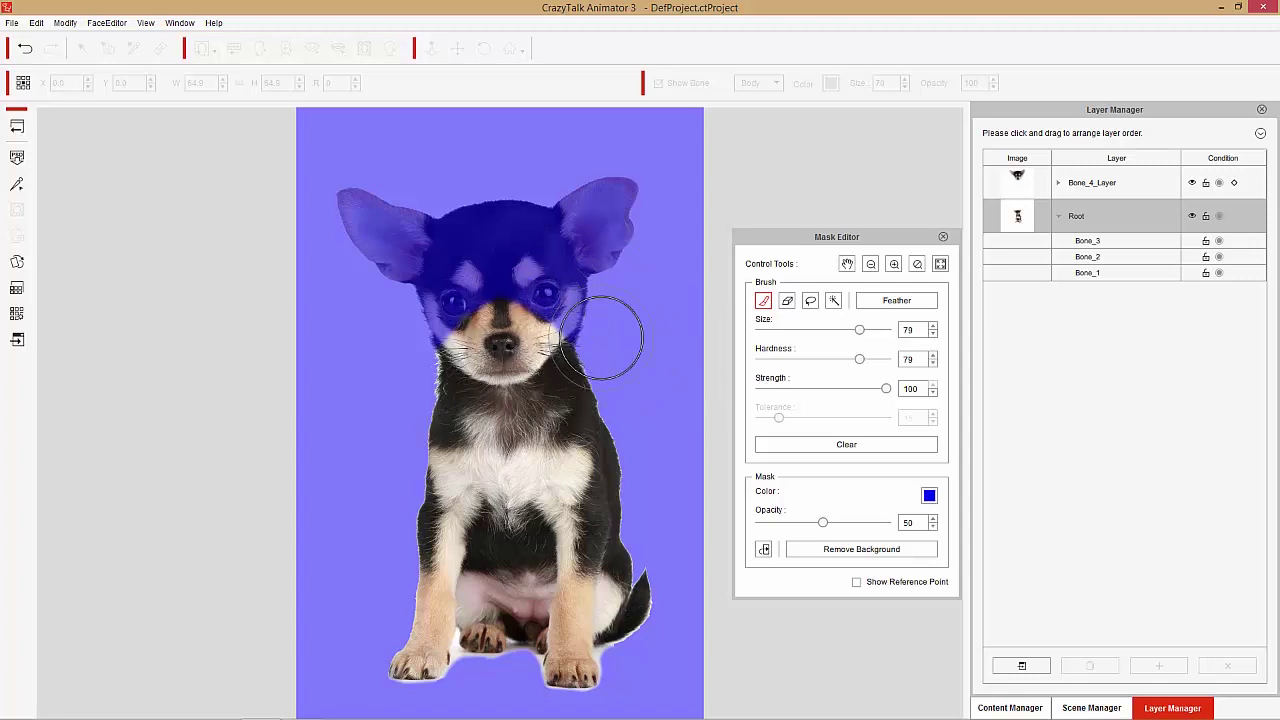
{"action": "left_click", "coordinate": [944, 238]}
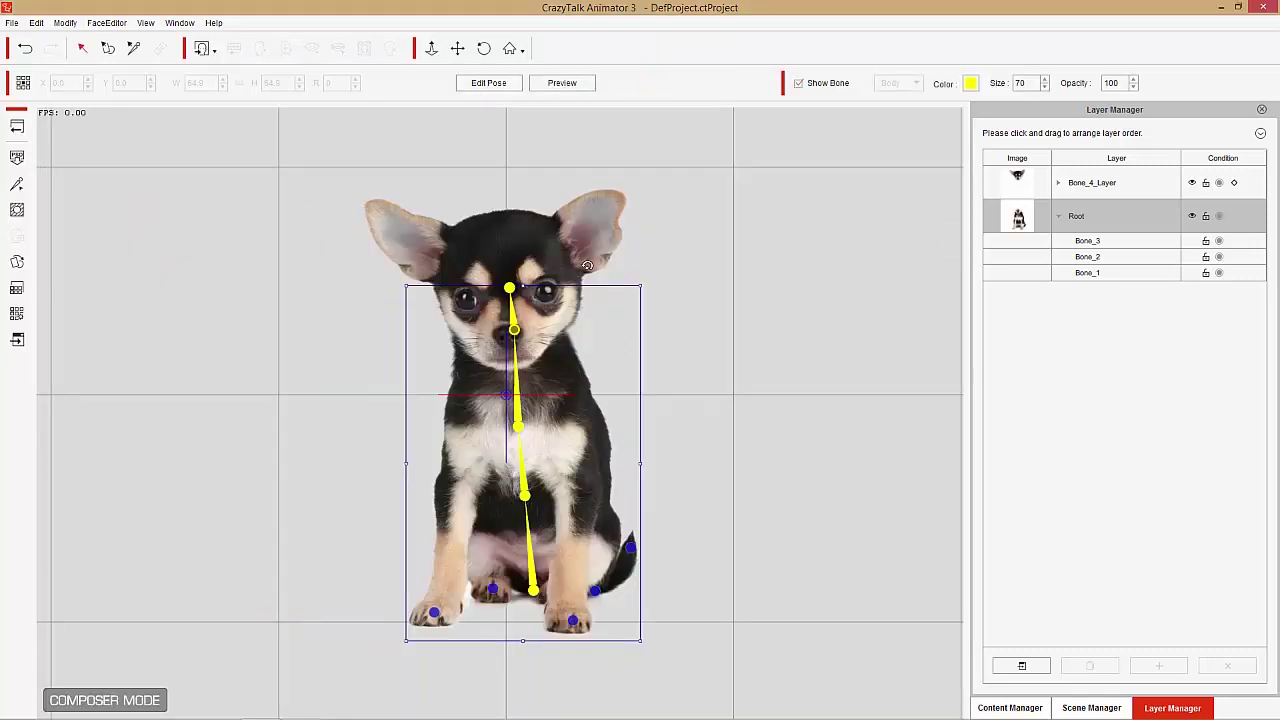
{"action": "left_click", "coordinate": [562, 83]}
{"action": "left_click_drag", "start_coordinate": [516, 314], "coordinate": [488, 302]}
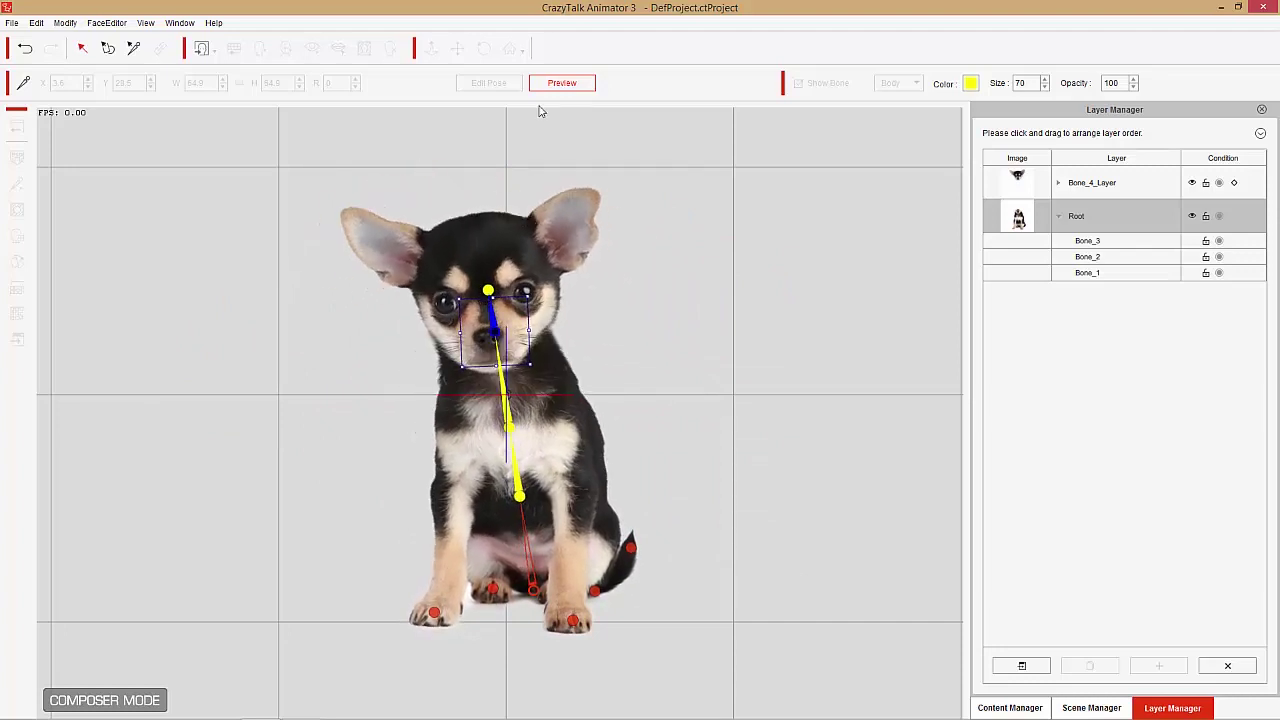
{"action": "left_click", "coordinate": [562, 83]}
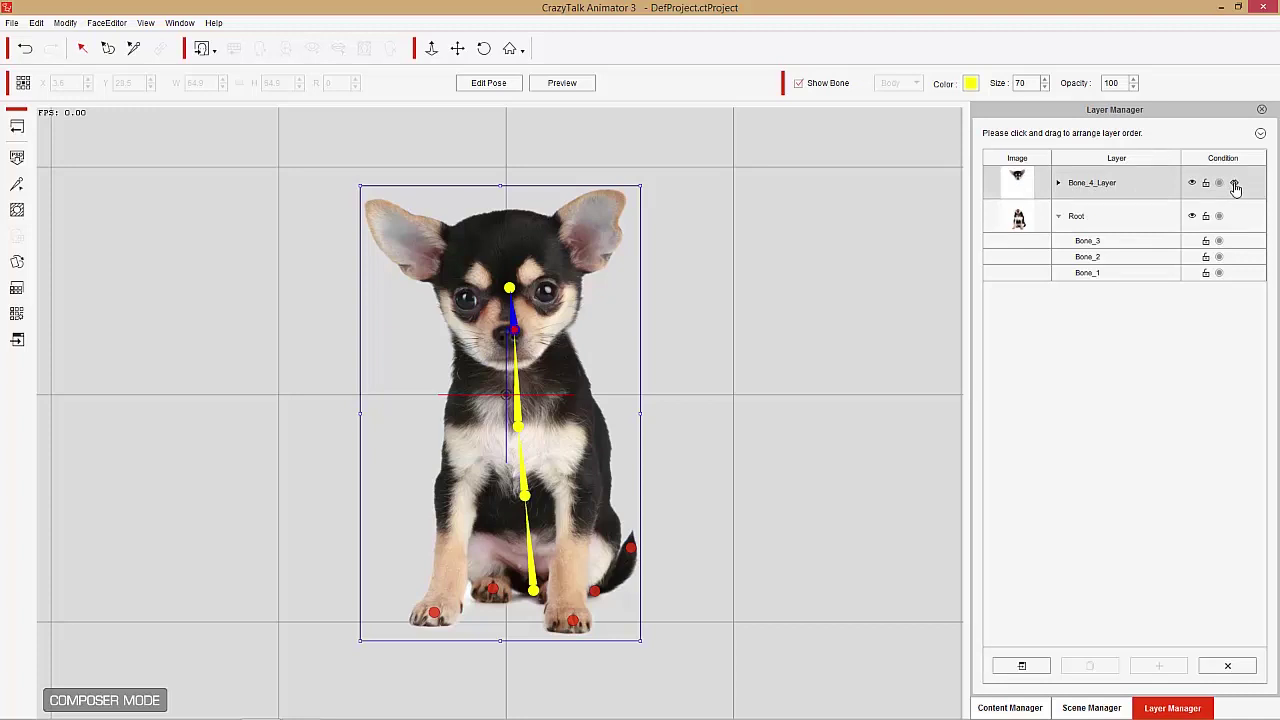
Bind Bone_4_Layer to the skeleton and preview-tilt the nose bone to check the head moves naturally.
{"action": "left_click", "coordinate": [1235, 185]}
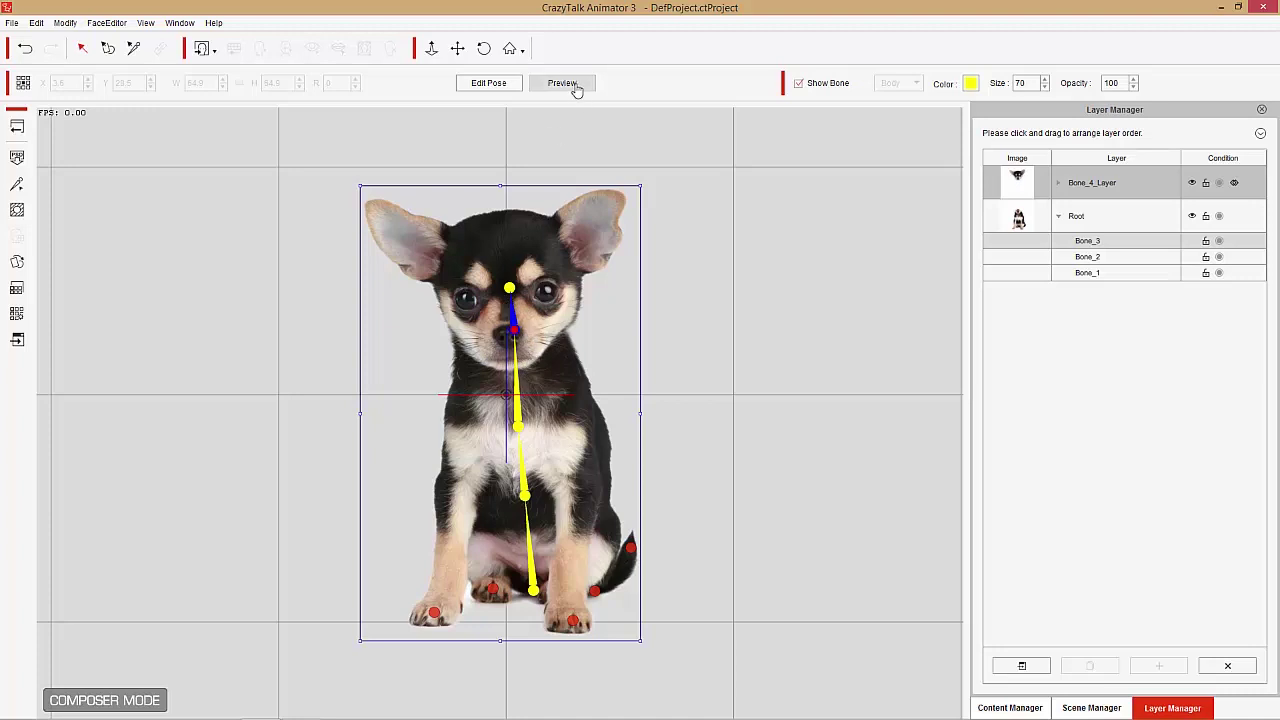
{"action": "left_click", "coordinate": [563, 83]}
{"action": "left_click", "coordinate": [511, 314]}
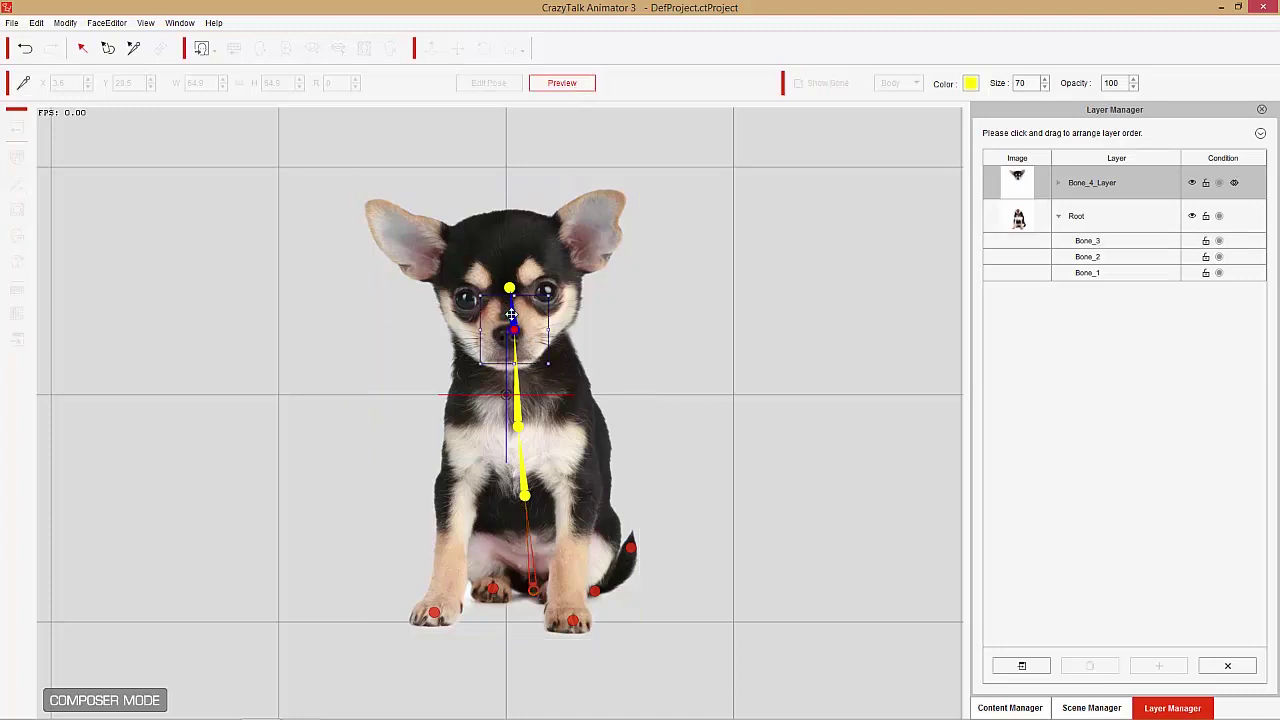
{"action": "left_click_drag", "start_coordinate": [513, 316], "coordinate": [547, 303]}
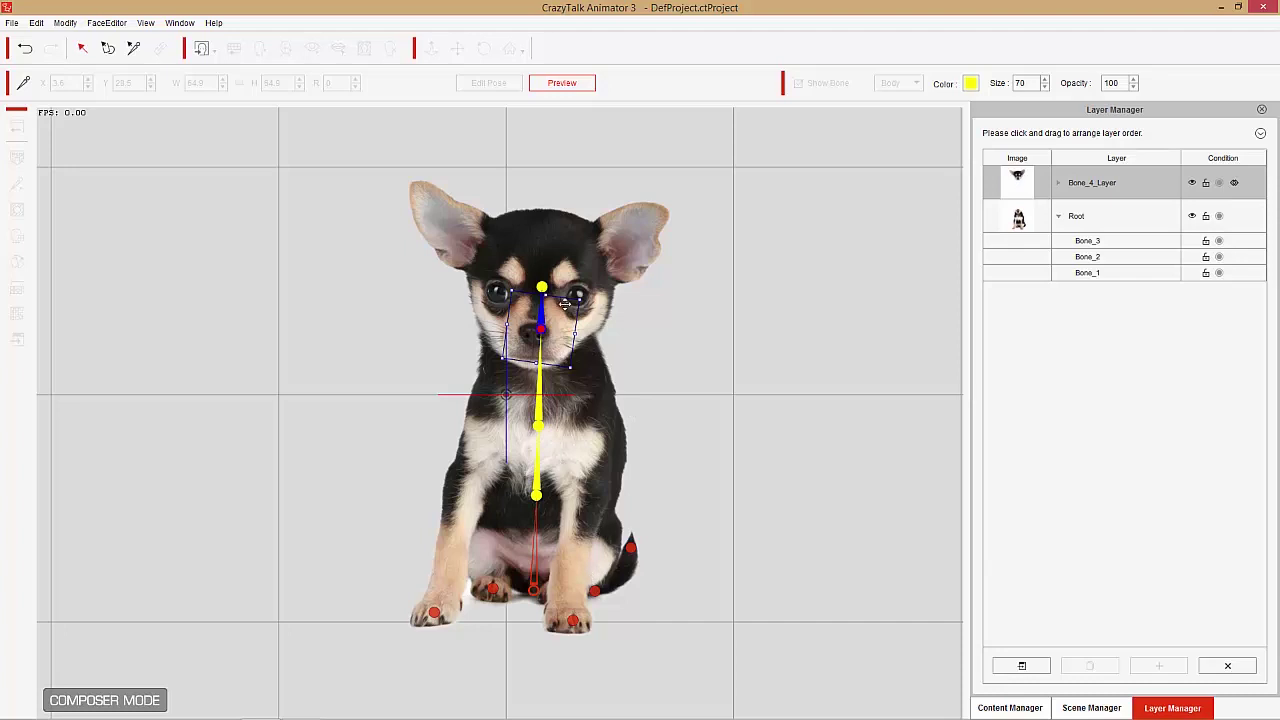
{"action": "left_click", "coordinate": [562, 83]}
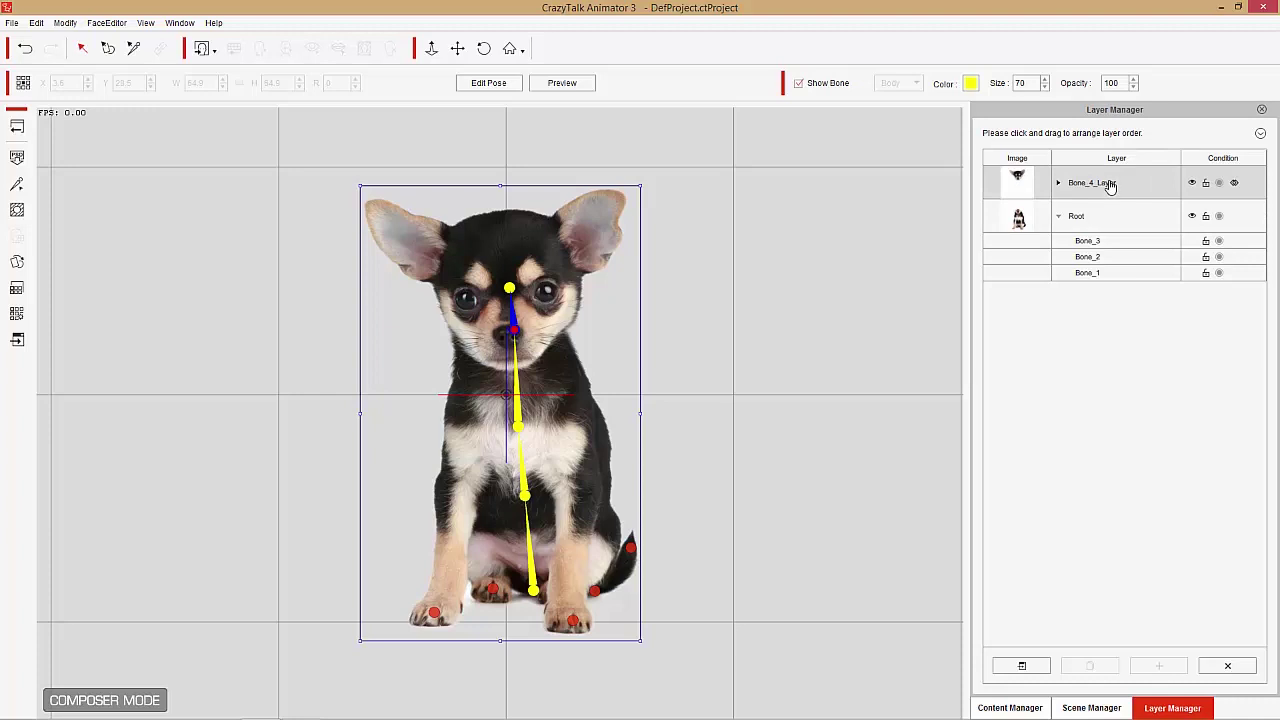
Select Bone_4_Layer and choose Convert to Morph-based Head from the Create Head menu.
{"action": "left_click", "coordinate": [989, 197]}
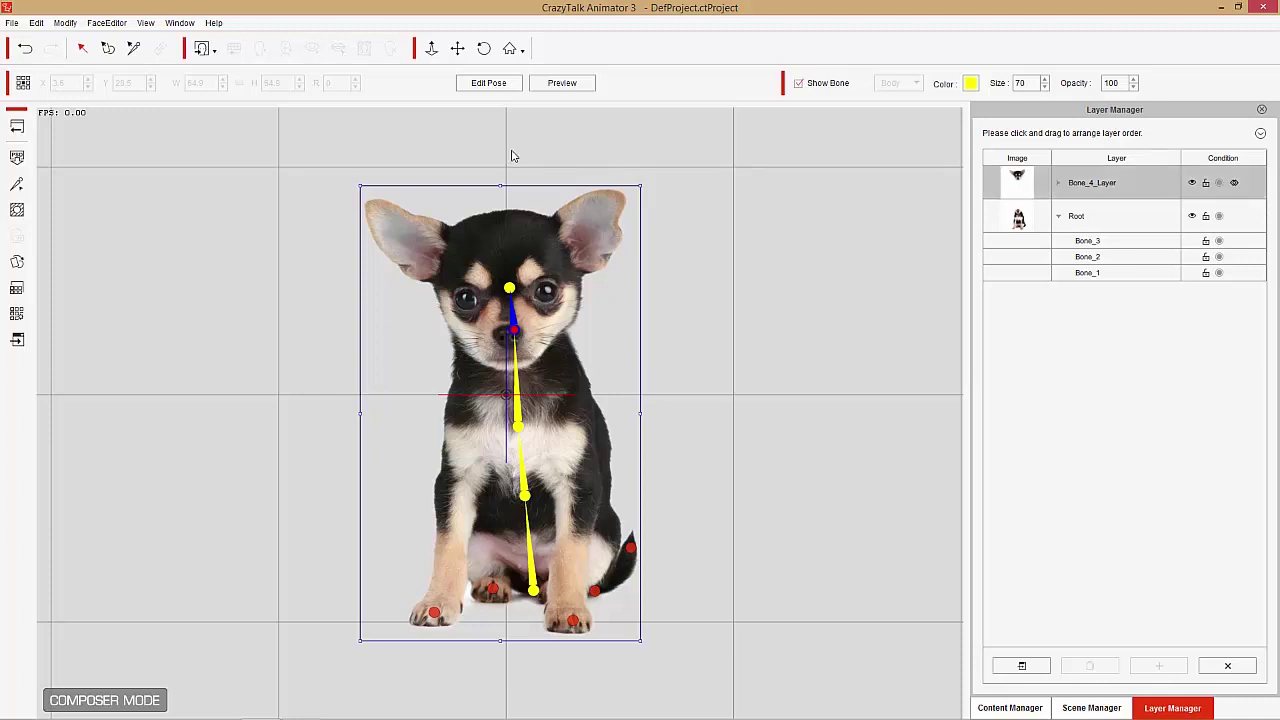
{"action": "left_click", "coordinate": [214, 50]}
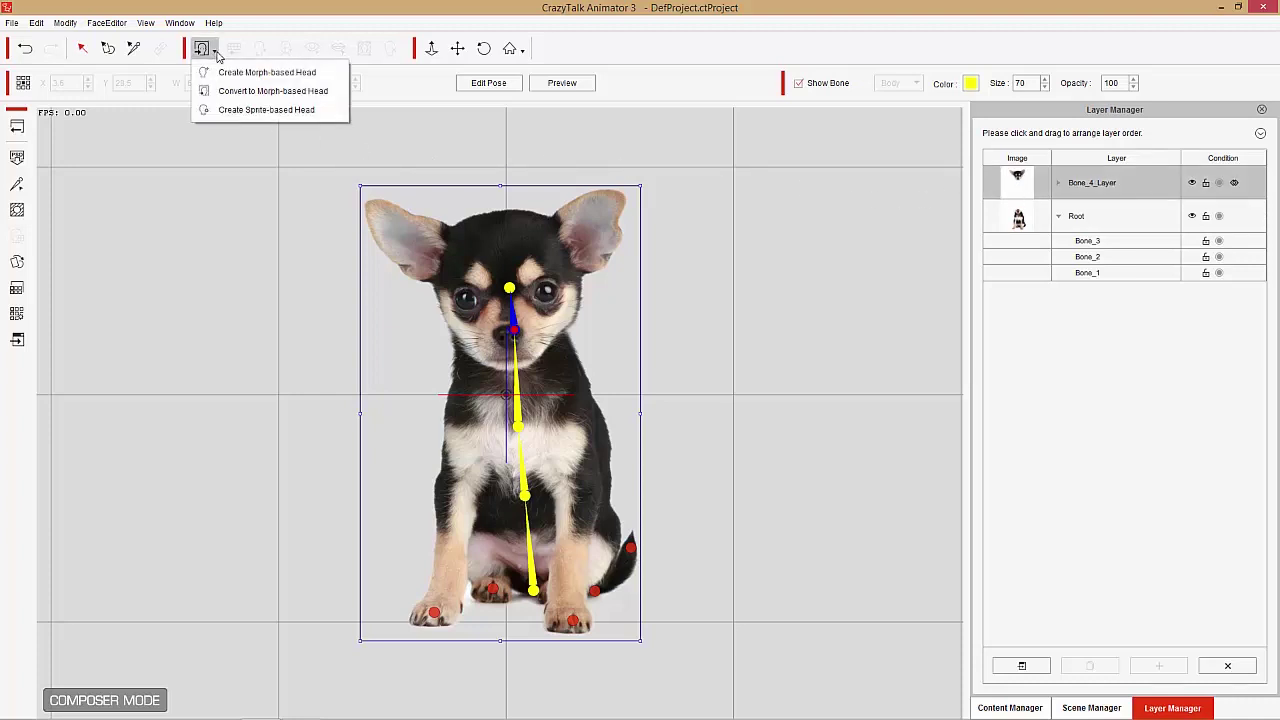
{"action": "left_click", "coordinate": [268, 91]}
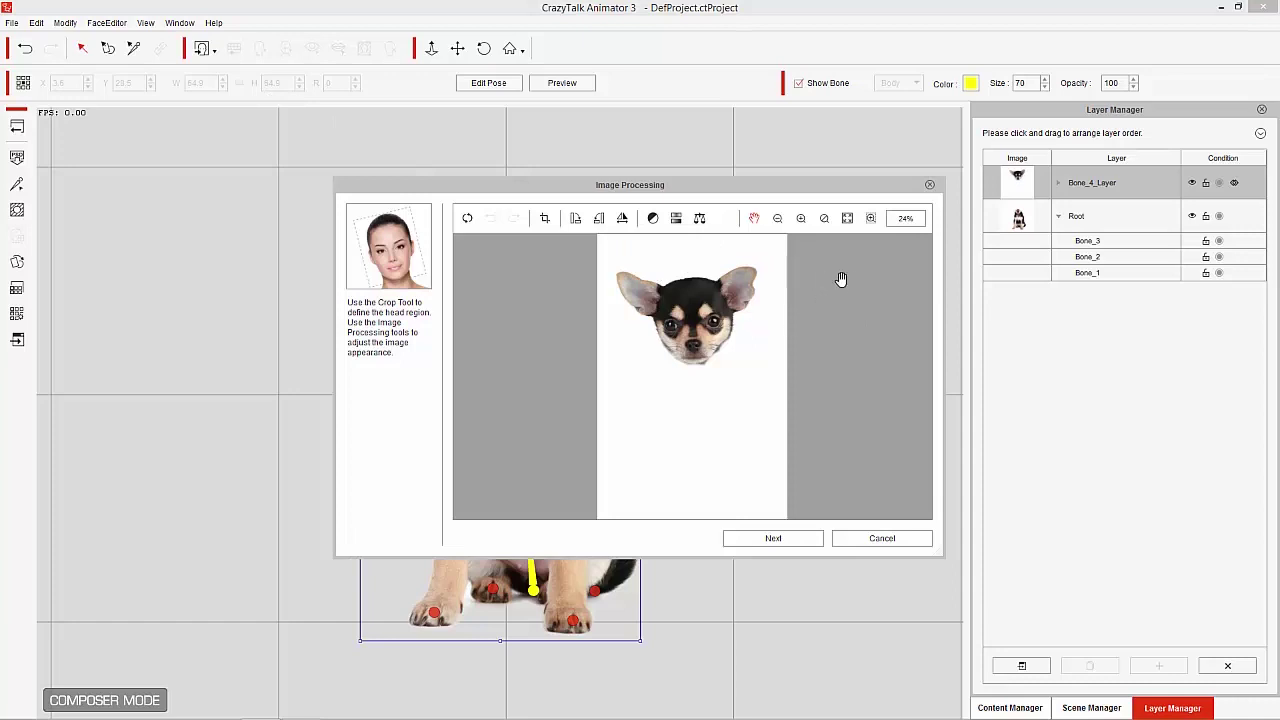
Crop the image to a tight box around the dog's head and ears.
{"action": "left_click", "coordinate": [545, 220]}
{"action": "left_click_drag", "start_coordinate": [606, 248], "coordinate": [779, 387]}
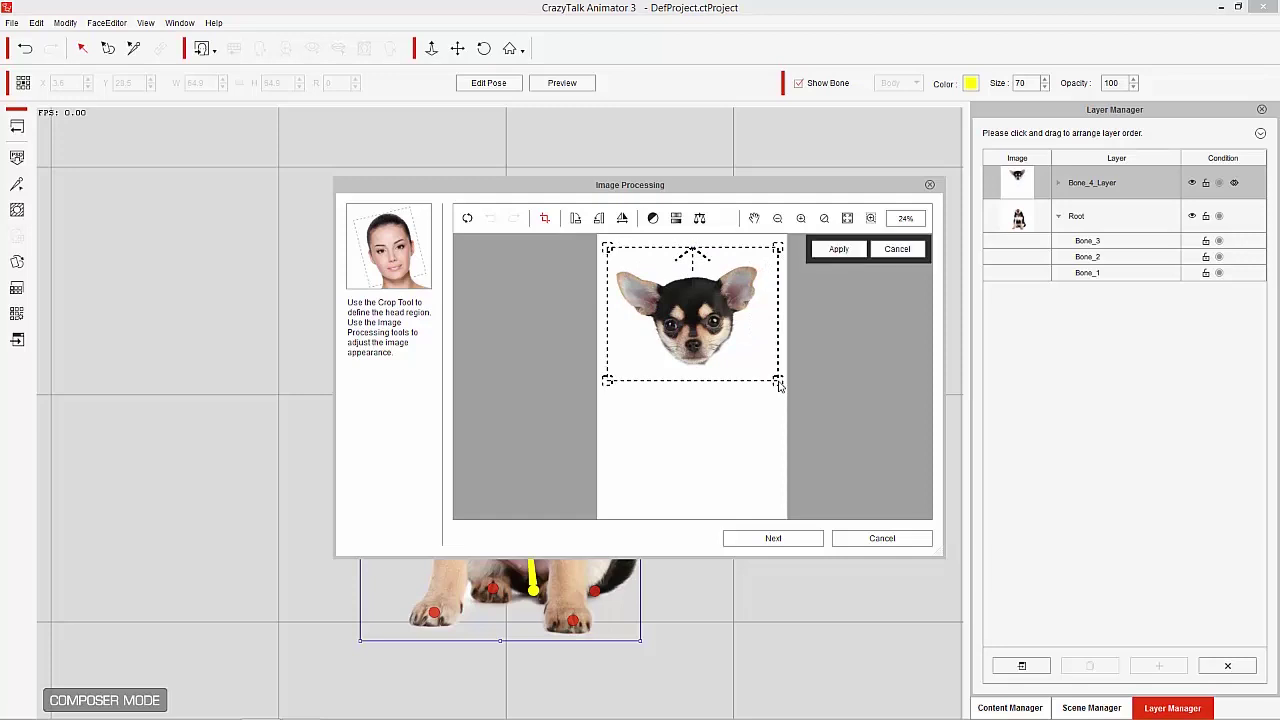
{"action": "left_click", "coordinate": [840, 251]}
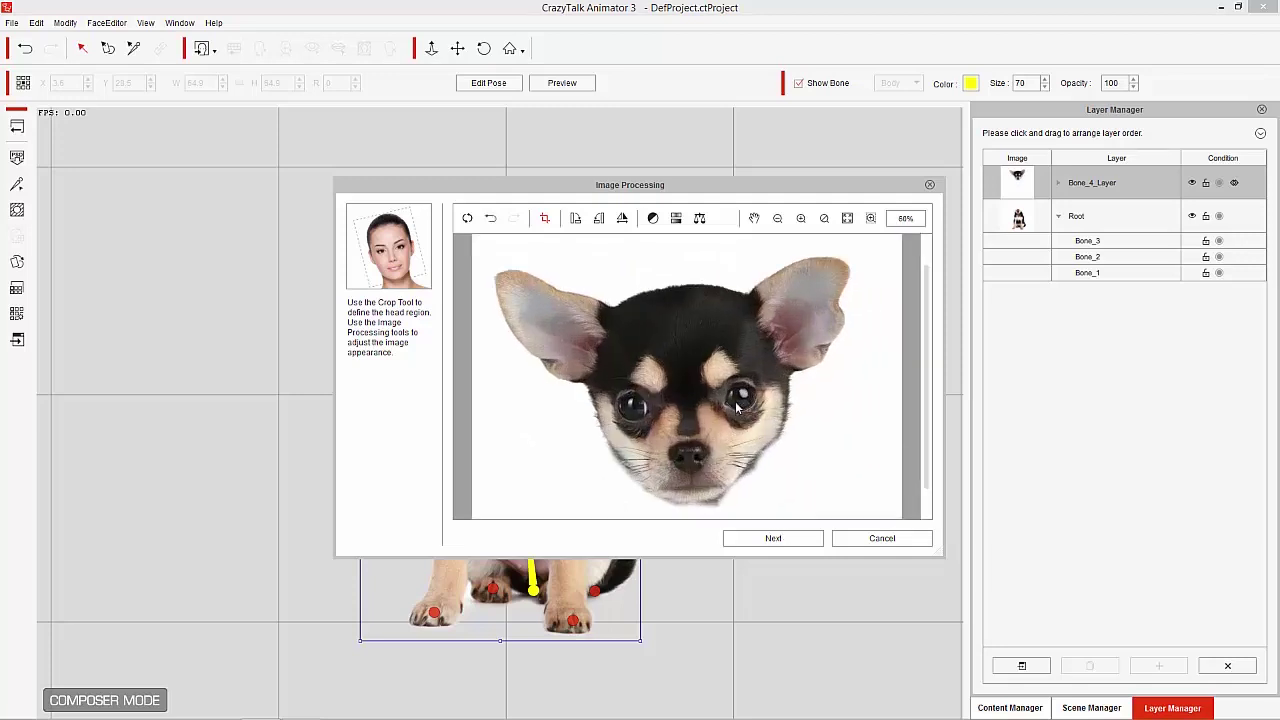
Place anchor point 1 on the dog's left eye and points 3 and 4 on the chin.
{"action": "left_click", "coordinate": [785, 541]}
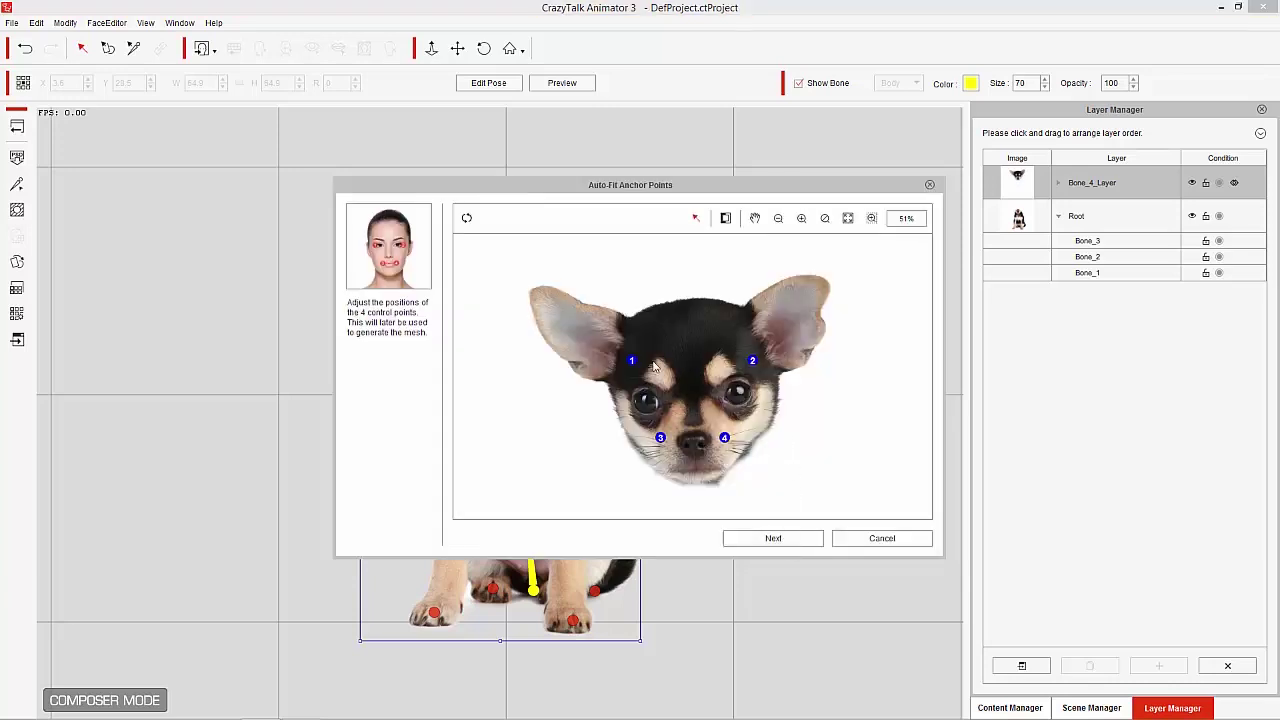
{"action": "left_click_drag", "start_coordinate": [634, 361], "coordinate": [631, 401]}
{"action": "left_click_drag", "start_coordinate": [660, 438], "coordinate": [672, 472]}
{"action": "left_click_drag", "start_coordinate": [724, 437], "coordinate": [724, 472]}
{"action": "left_click", "coordinate": [790, 539]}
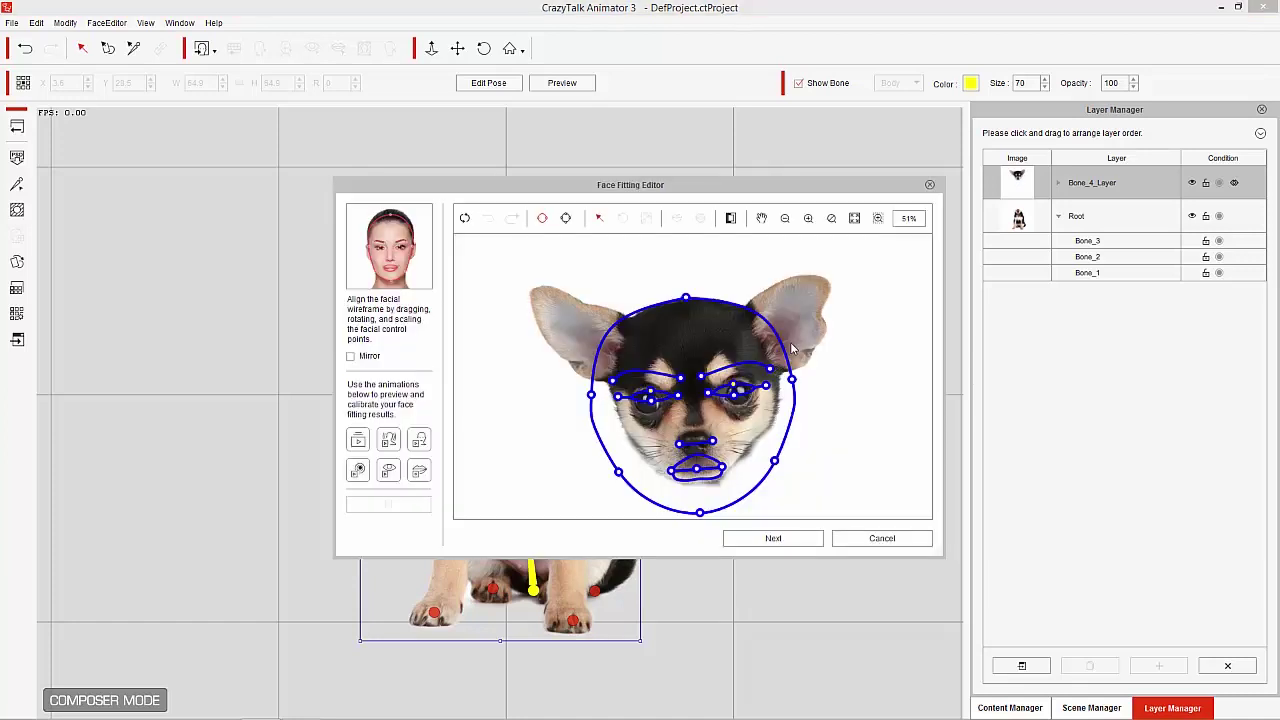
Fit the eye-lid, eye-corner and eyebrow points onto the chihuahua's eyes and brows.
{"action": "scroll", "coordinate": [855, 410], "scroll_direction": "up", "scroll_amount": 2}
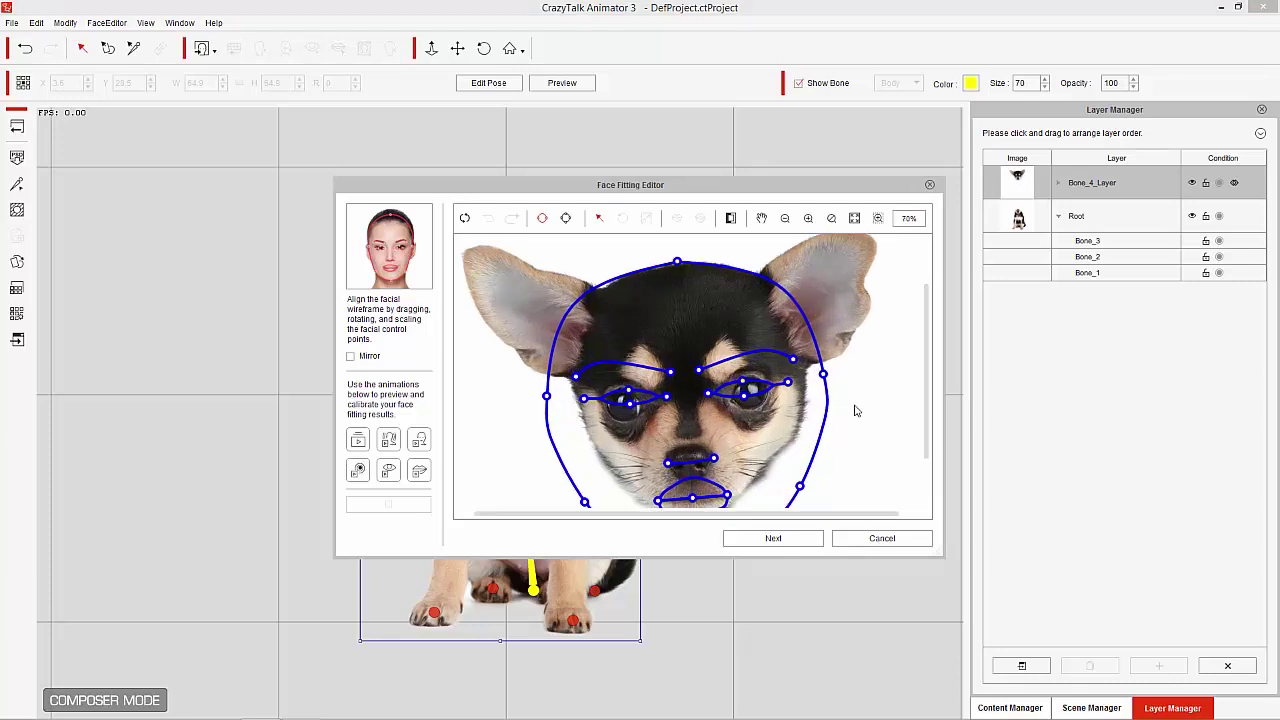
{"action": "scroll", "coordinate": [629, 405], "scroll_direction": "up", "scroll_amount": 2}
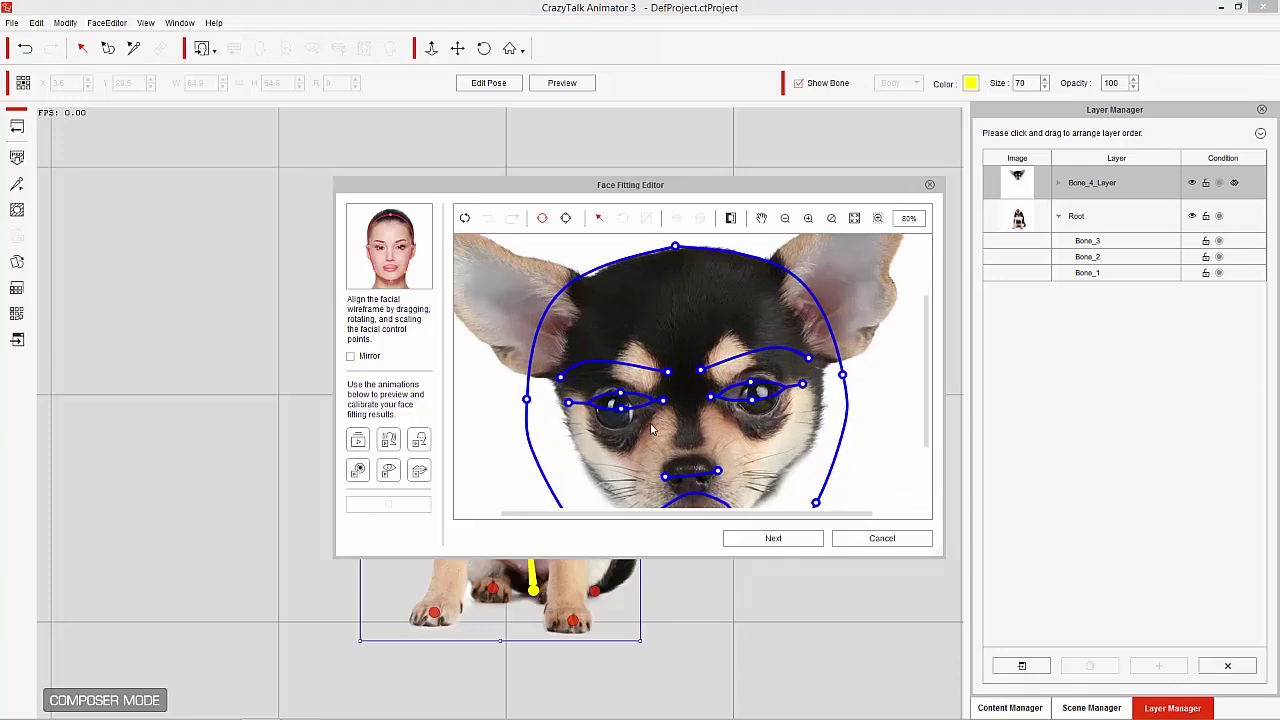
{"action": "left_click", "coordinate": [607, 426]}
{"action": "left_click_drag", "start_coordinate": [606, 431], "coordinate": [603, 439]}
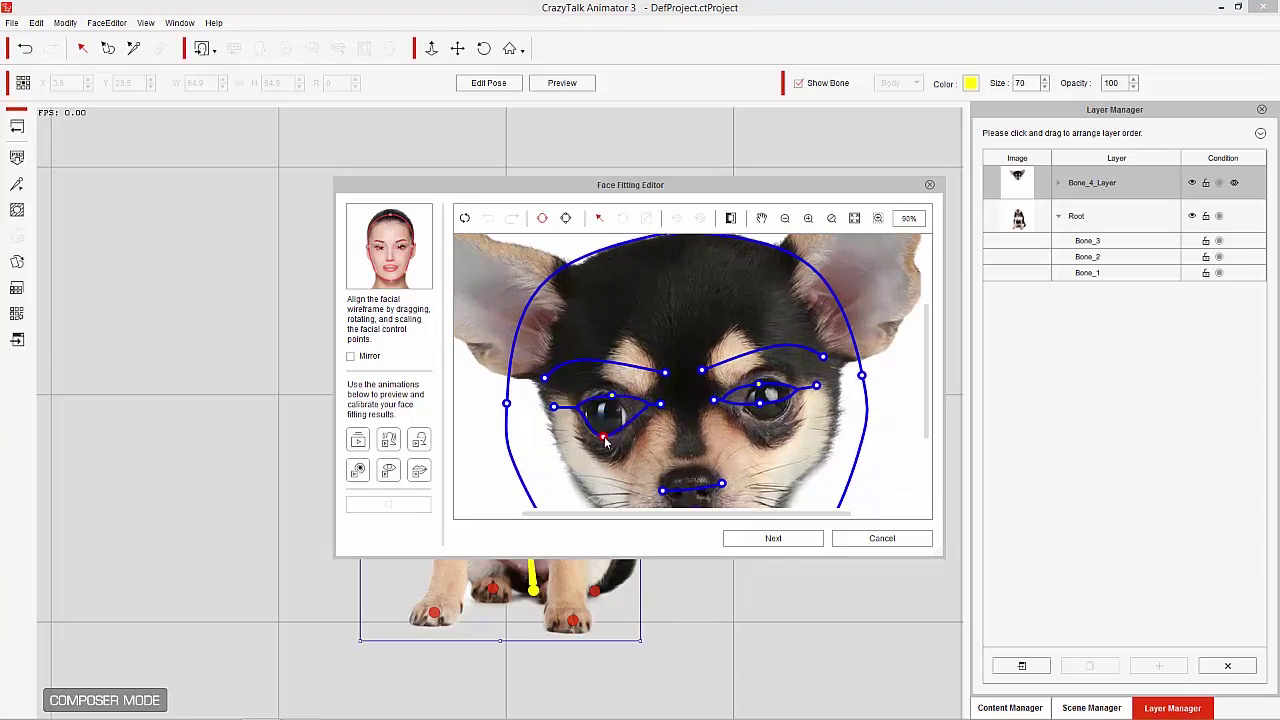
{"action": "left_click", "coordinate": [611, 397]}
{"action": "left_click_drag", "start_coordinate": [660, 407], "coordinate": [639, 425]}
{"action": "left_click_drag", "start_coordinate": [553, 407], "coordinate": [562, 411]}
{"action": "left_click_drag", "start_coordinate": [762, 409], "coordinate": [769, 422]}
{"action": "left_click", "coordinate": [762, 379]}
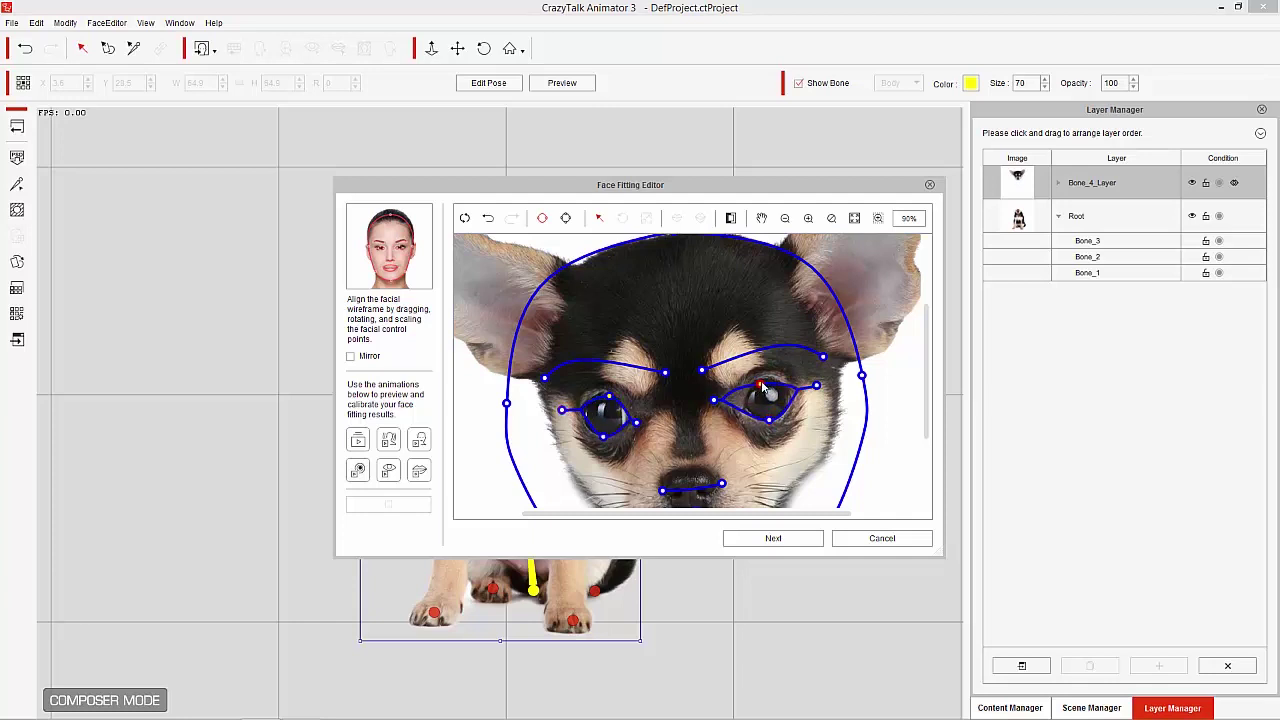
{"action": "left_click_drag", "start_coordinate": [715, 403], "coordinate": [737, 416]}
{"action": "left_click_drag", "start_coordinate": [816, 386], "coordinate": [792, 366]}
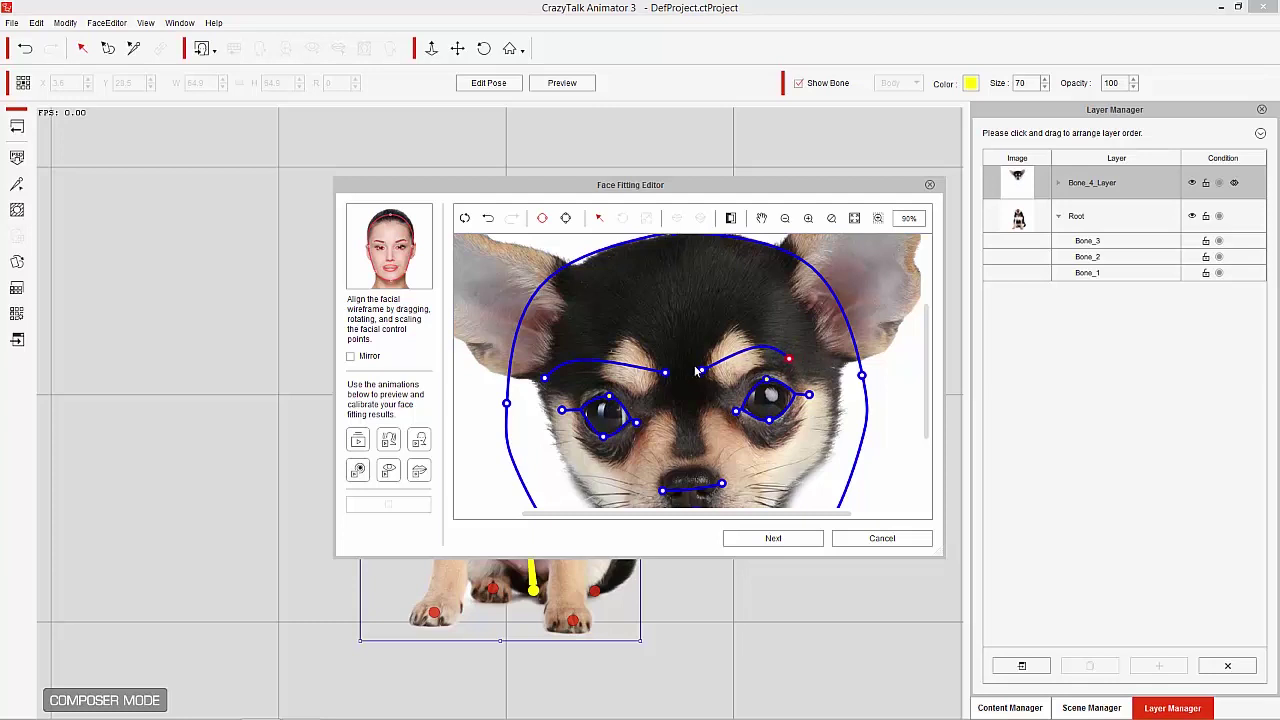
{"action": "left_click_drag", "start_coordinate": [705, 375], "coordinate": [648, 387]}
{"action": "left_click_drag", "start_coordinate": [546, 384], "coordinate": [578, 384]}
Adjust the nose line, tighten the face outline and chin to the head, then enable Detail Facial Mode.
{"action": "scroll", "coordinate": [905, 377], "scroll_direction": "down", "scroll_amount": 1}
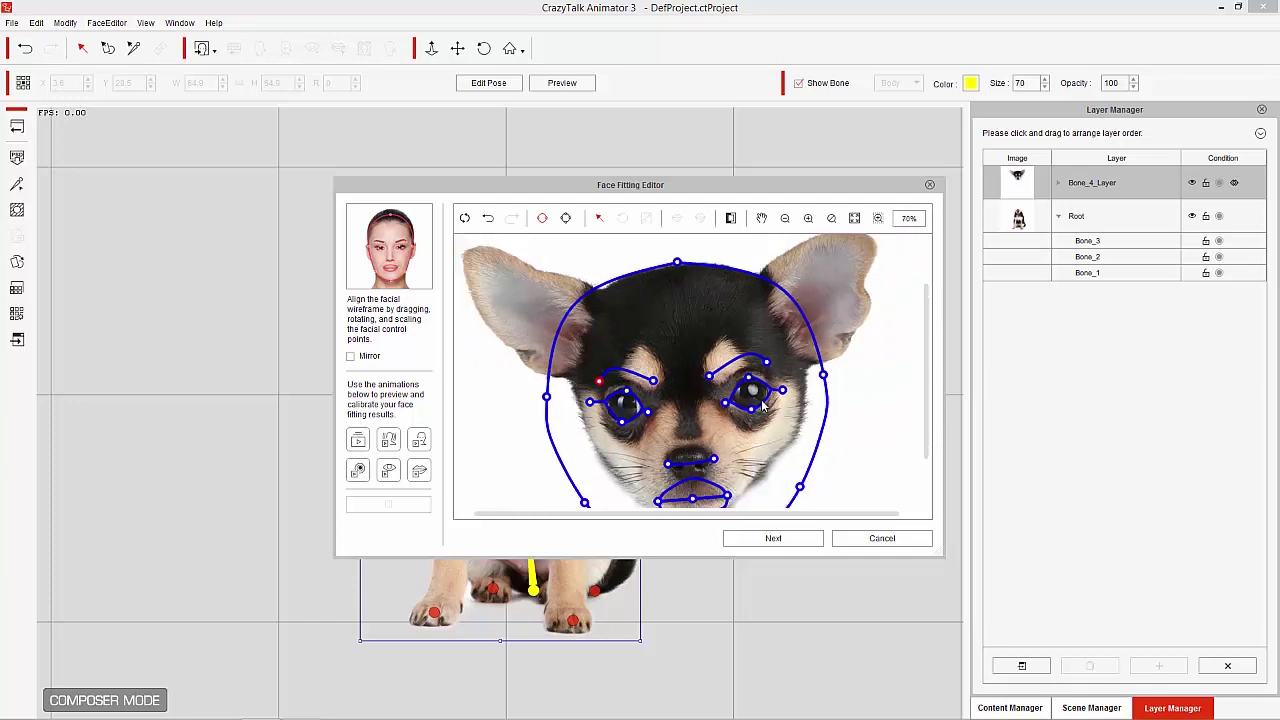
{"action": "left_click_drag", "start_coordinate": [922, 345], "coordinate": [924, 390]}
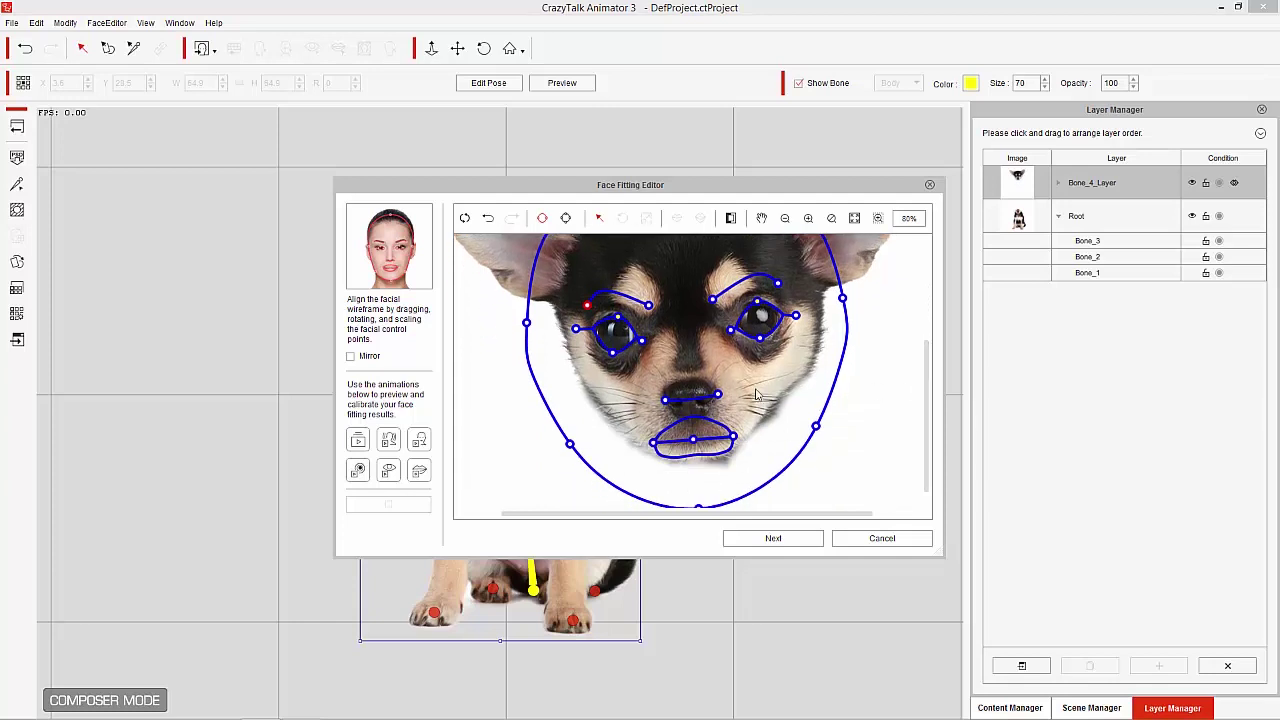
{"action": "left_click_drag", "start_coordinate": [665, 403], "coordinate": [661, 398]}
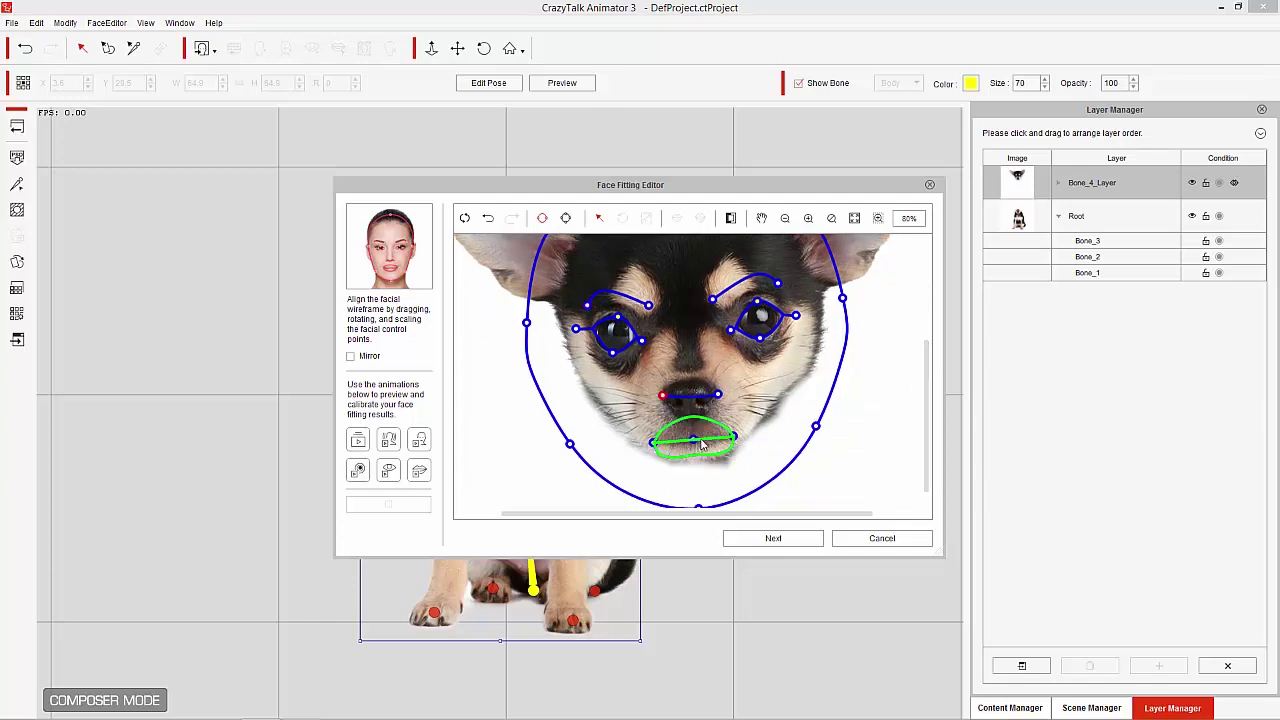
{"action": "scroll", "coordinate": [853, 353], "scroll_direction": "down", "scroll_amount": 2}
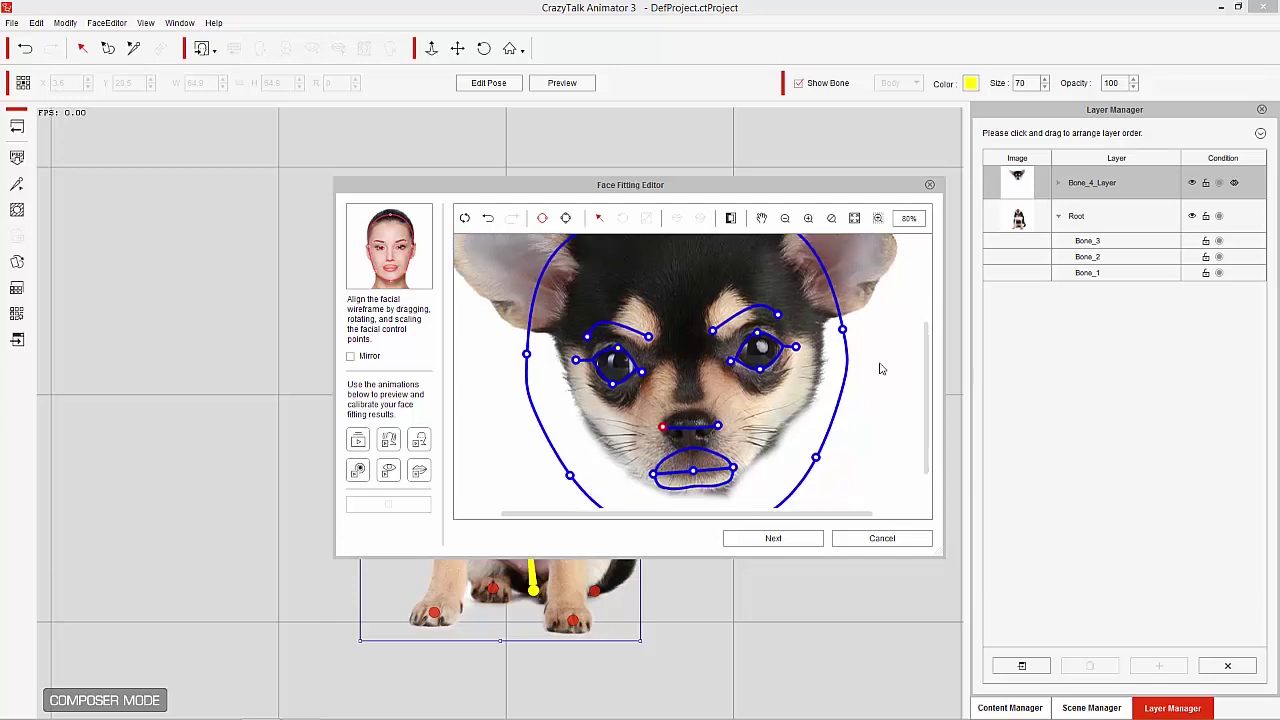
{"action": "scroll", "coordinate": [853, 353], "scroll_direction": "down", "scroll_amount": 1}
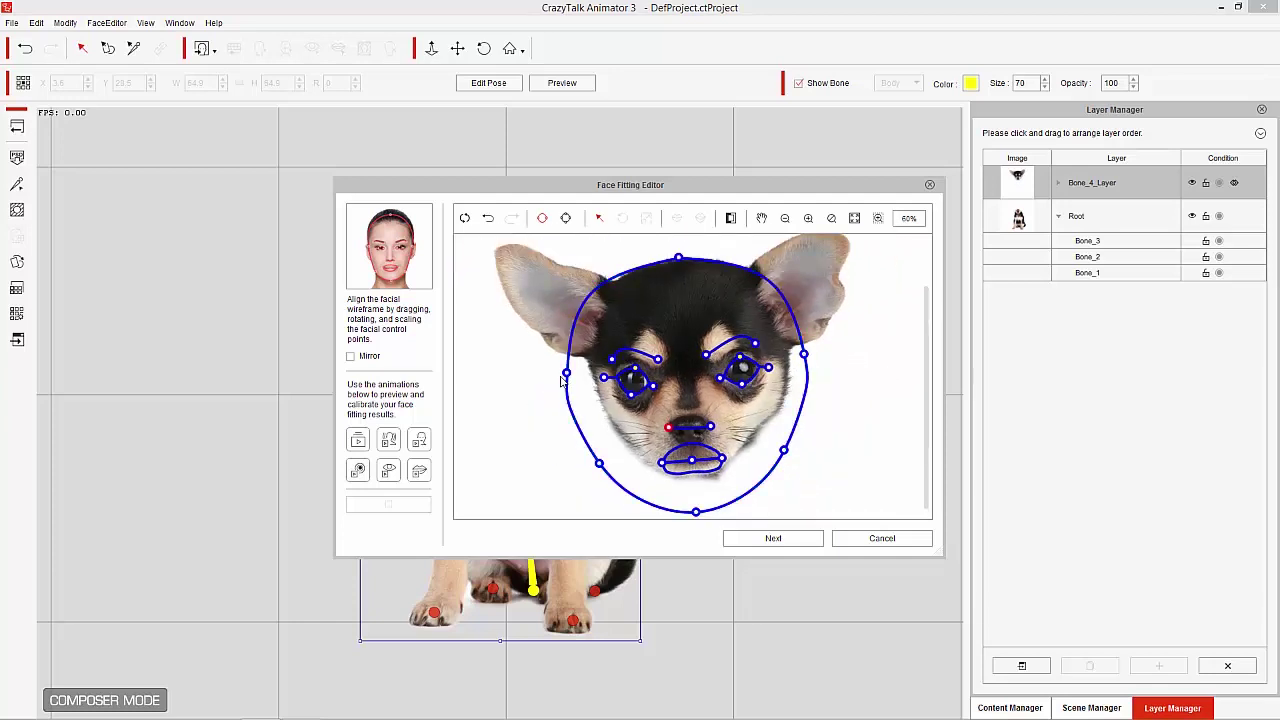
{"action": "left_click_drag", "start_coordinate": [564, 376], "coordinate": [576, 383]}
{"action": "left_click_drag", "start_coordinate": [598, 463], "coordinate": [624, 459]}
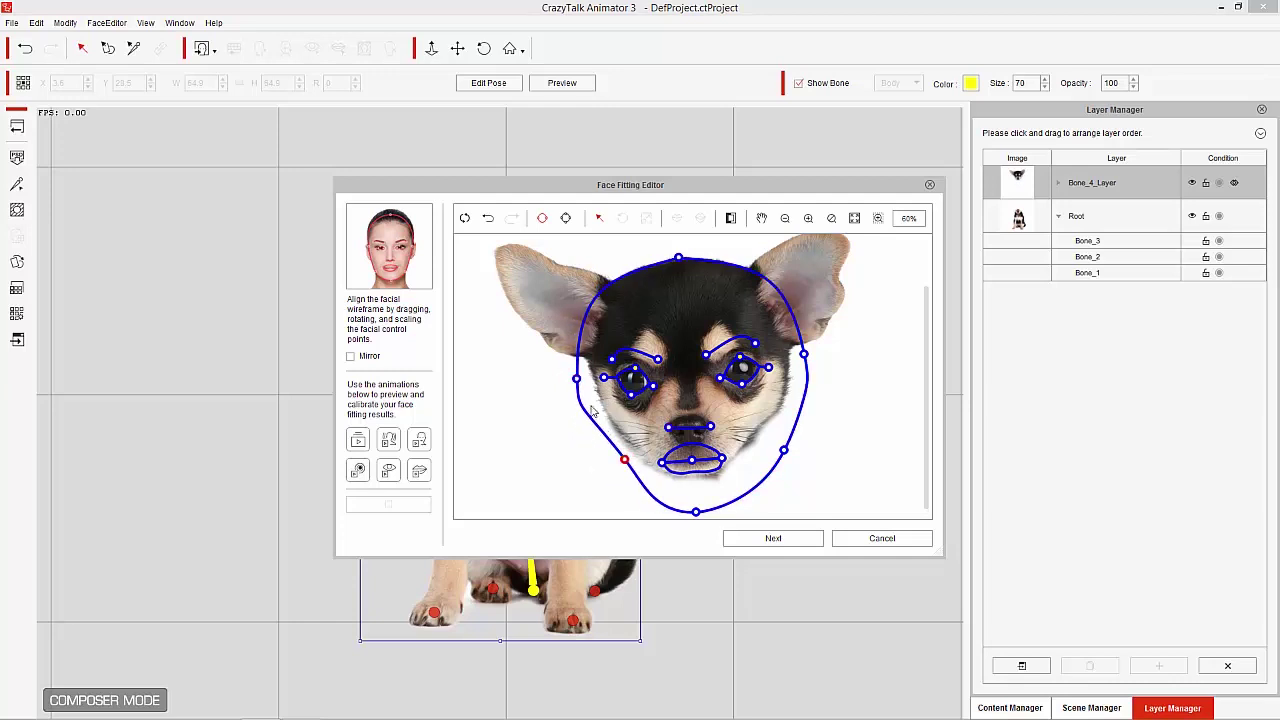
{"action": "left_click_drag", "start_coordinate": [576, 380], "coordinate": [582, 378]}
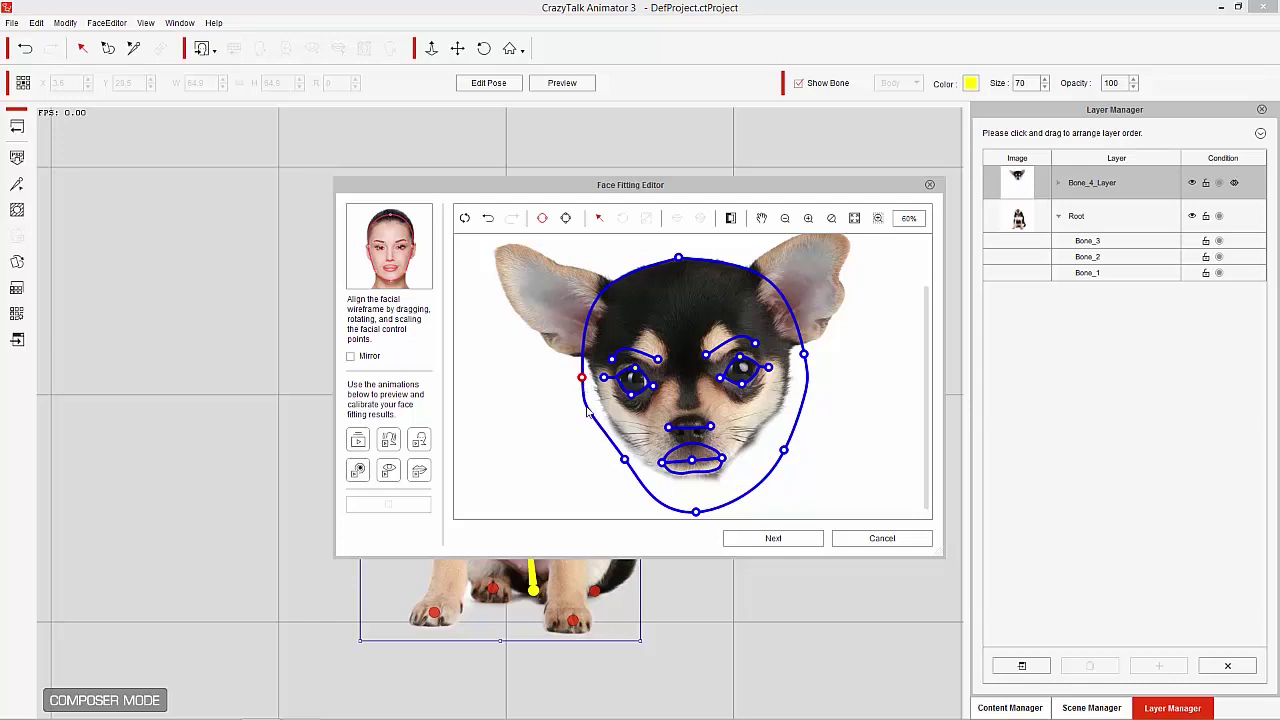
{"action": "left_click_drag", "start_coordinate": [696, 513], "coordinate": [696, 487]}
{"action": "left_click_drag", "start_coordinate": [786, 449], "coordinate": [775, 432]}
{"action": "left_click_drag", "start_coordinate": [804, 357], "coordinate": [796, 352]}
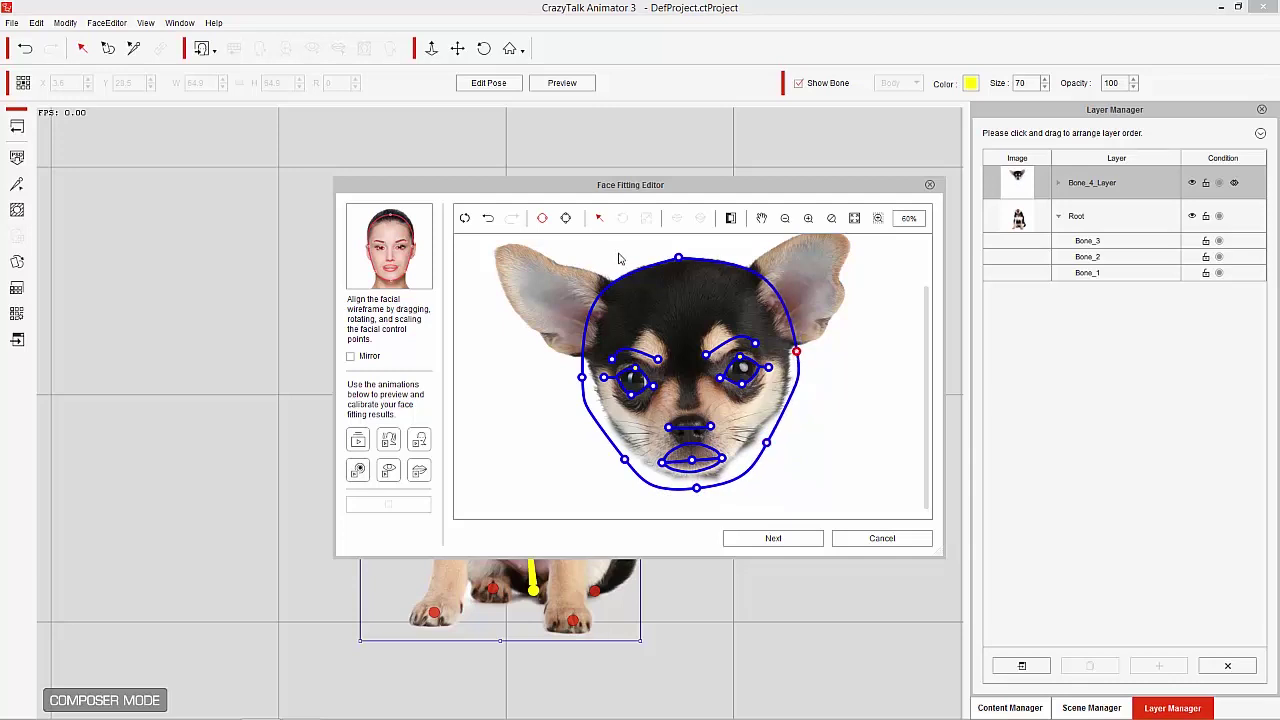
{"action": "left_click", "coordinate": [566, 218]}
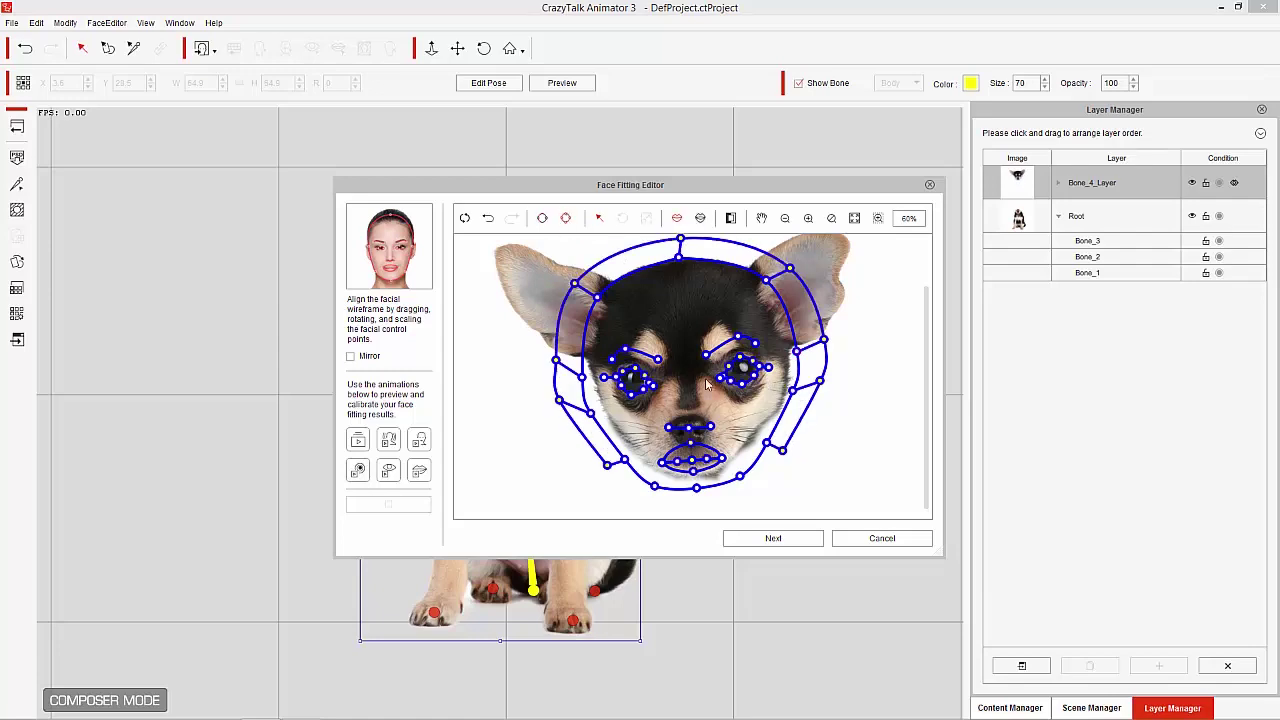
Adjust the eye contour points and flatten the upper lip line to fit the dog's mouth.
{"action": "scroll", "coordinate": [689, 392], "scroll_direction": "up", "scroll_amount": 3}
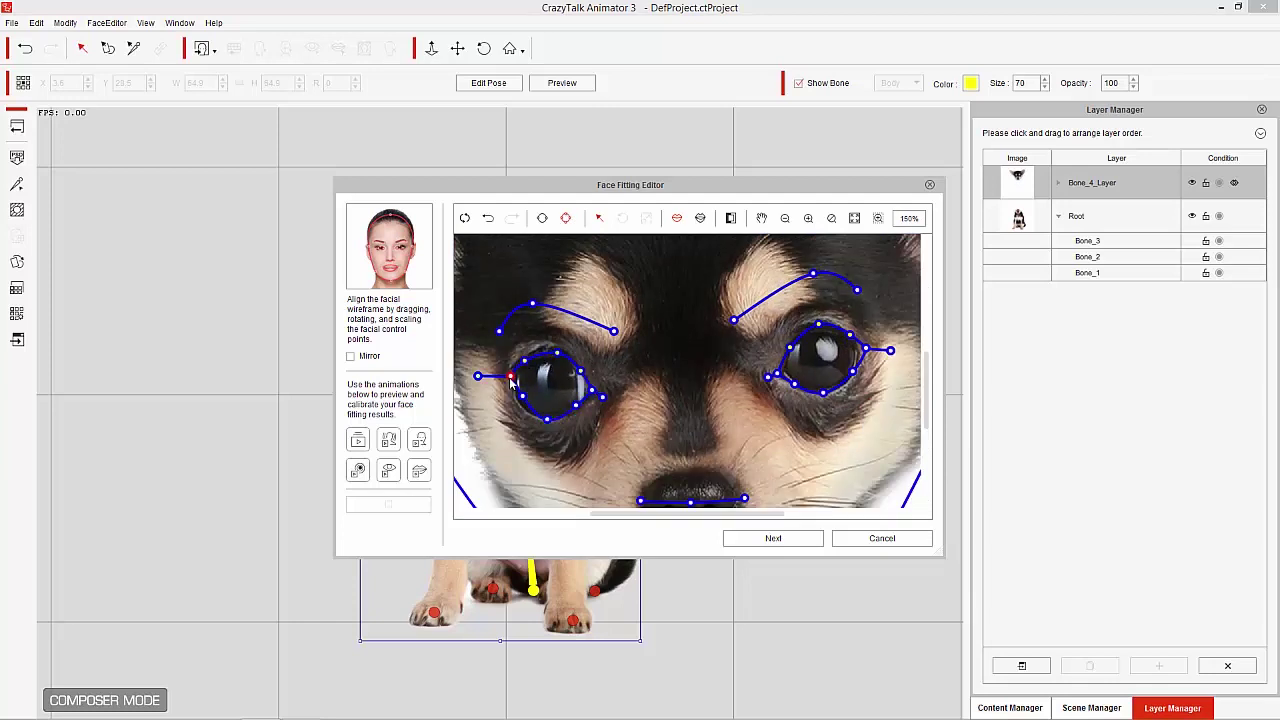
{"action": "left_click_drag", "start_coordinate": [523, 399], "coordinate": [520, 409]}
{"action": "left_click", "coordinate": [790, 345]}
{"action": "scroll", "coordinate": [836, 372], "scroll_direction": "down", "scroll_amount": 2}
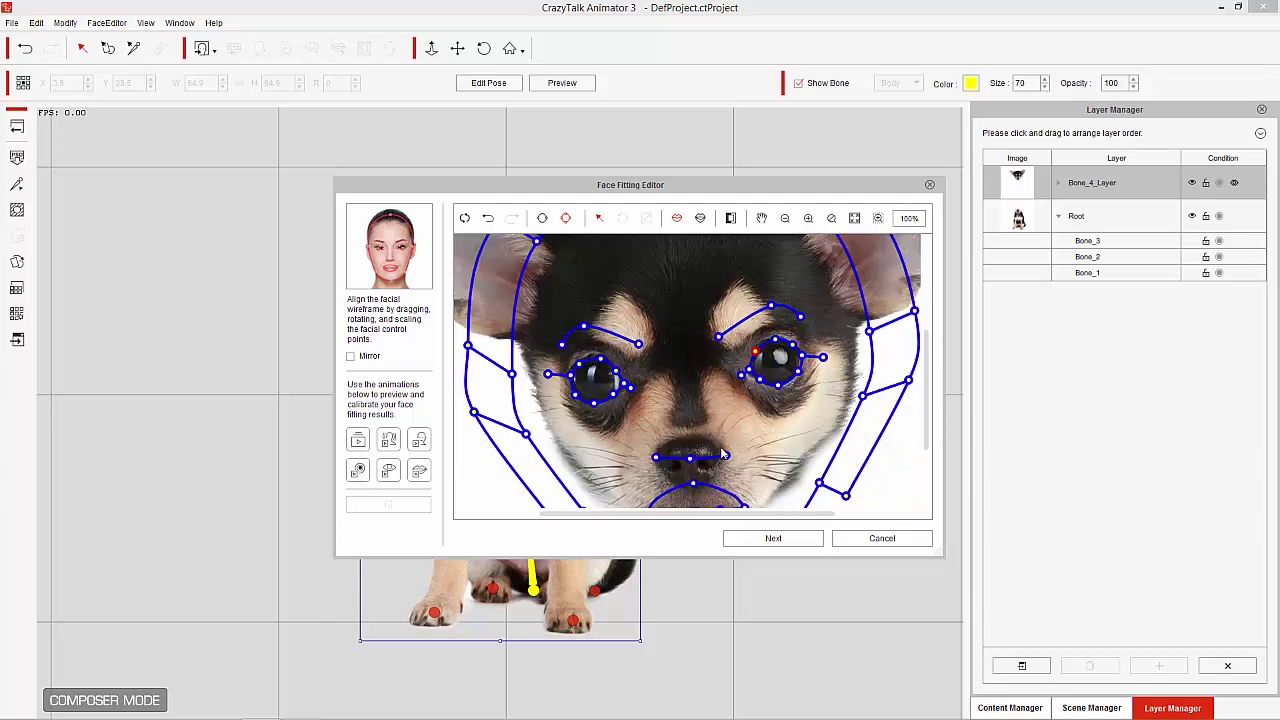
{"action": "scroll", "coordinate": [728, 478], "scroll_direction": "down", "scroll_amount": 1}
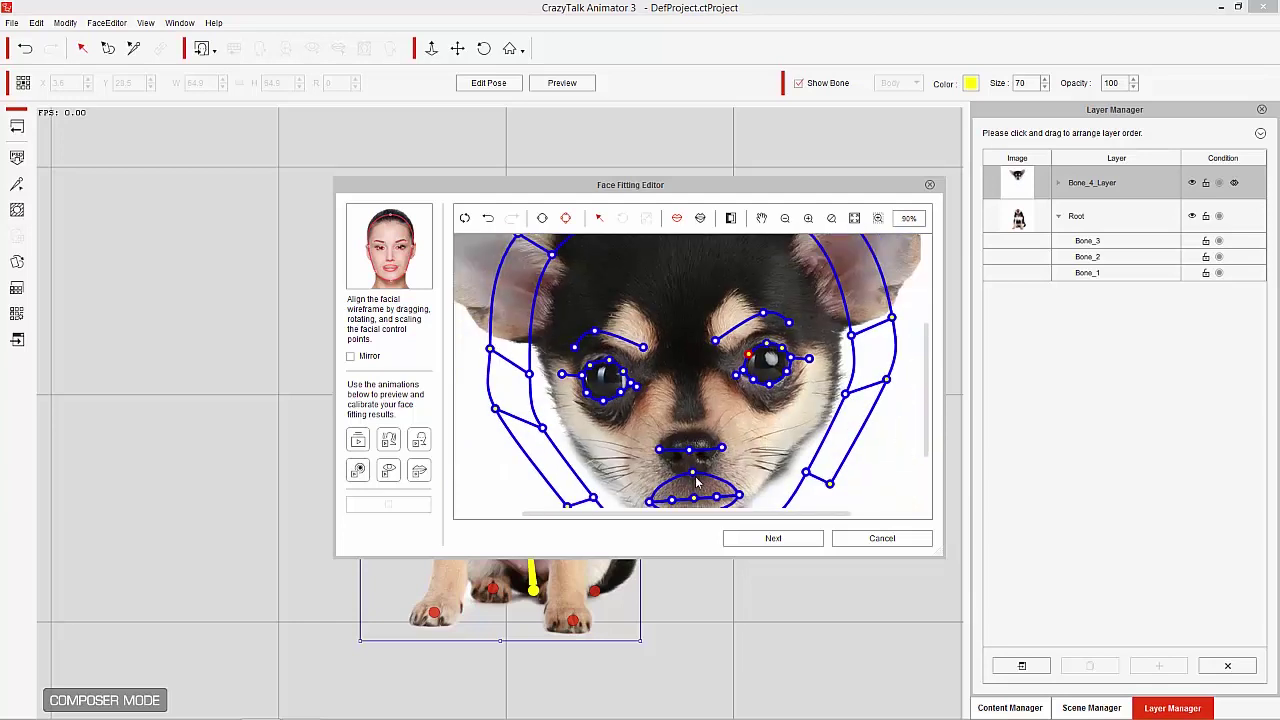
{"action": "left_click_drag", "start_coordinate": [692, 473], "coordinate": [690, 485]}
{"action": "scroll", "coordinate": [864, 377], "scroll_direction": "down", "scroll_amount": 1}
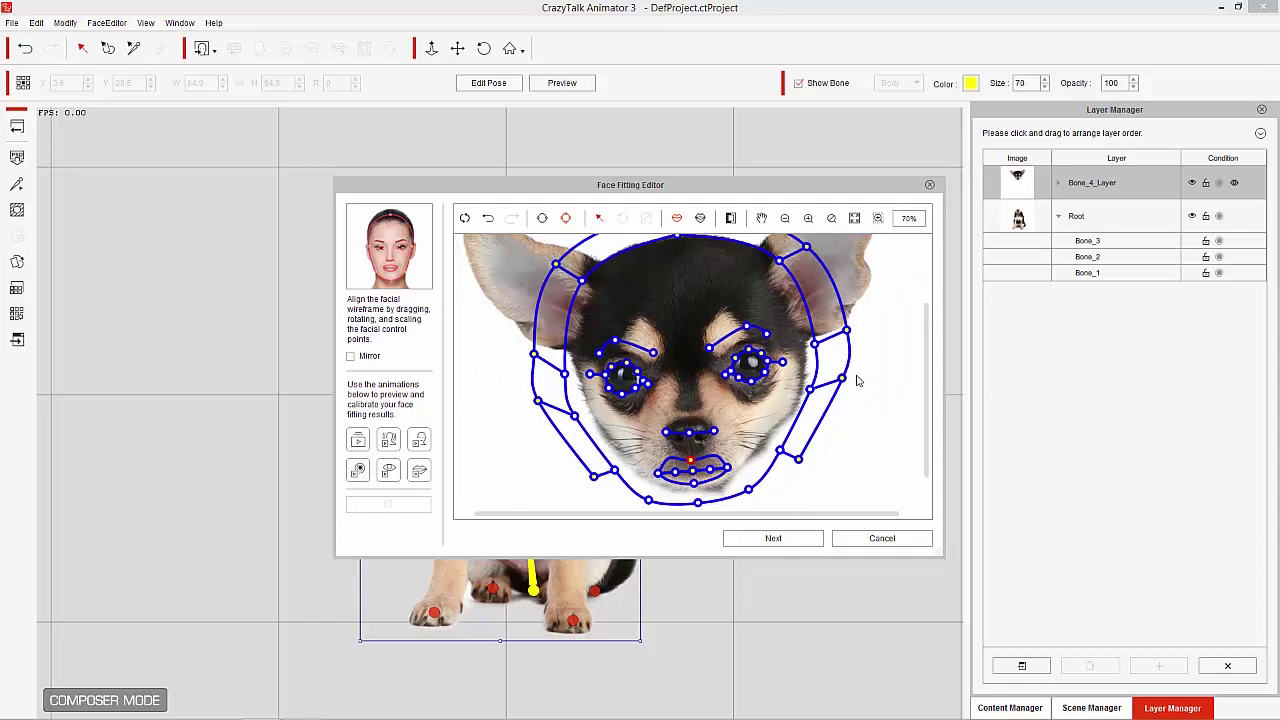
{"action": "scroll", "coordinate": [855, 380], "scroll_direction": "down", "scroll_amount": 1}
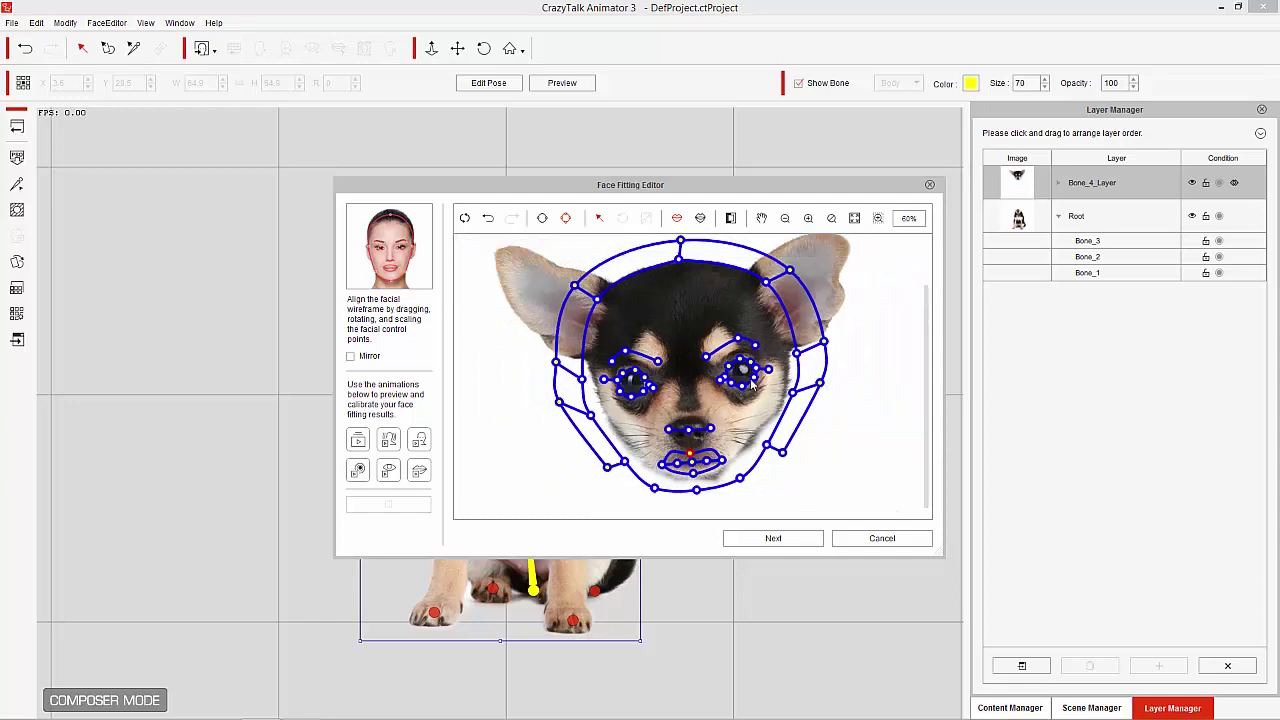
{"action": "left_click", "coordinate": [712, 455]}
{"action": "left_click", "coordinate": [773, 540]}
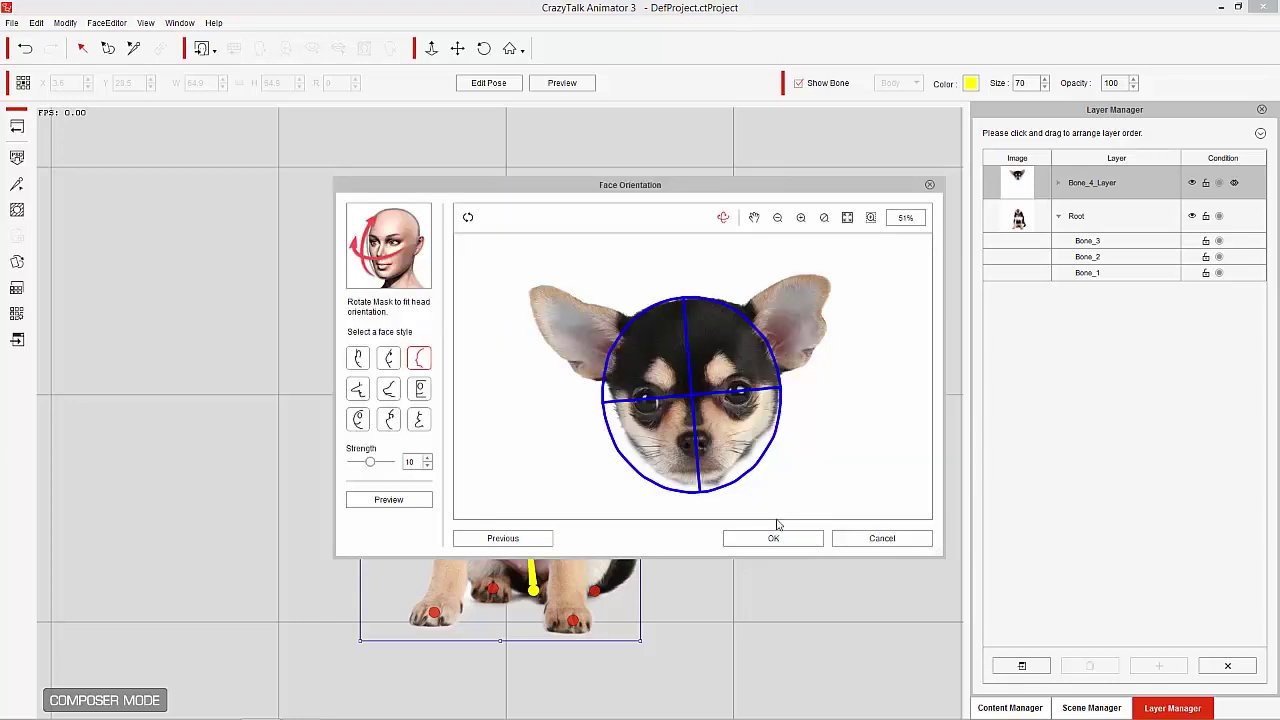
Test-rotate the orientation mask, pick a different face style, and set the mask straight forward.
{"action": "left_click_drag", "start_coordinate": [698, 386], "coordinate": [814, 453]}
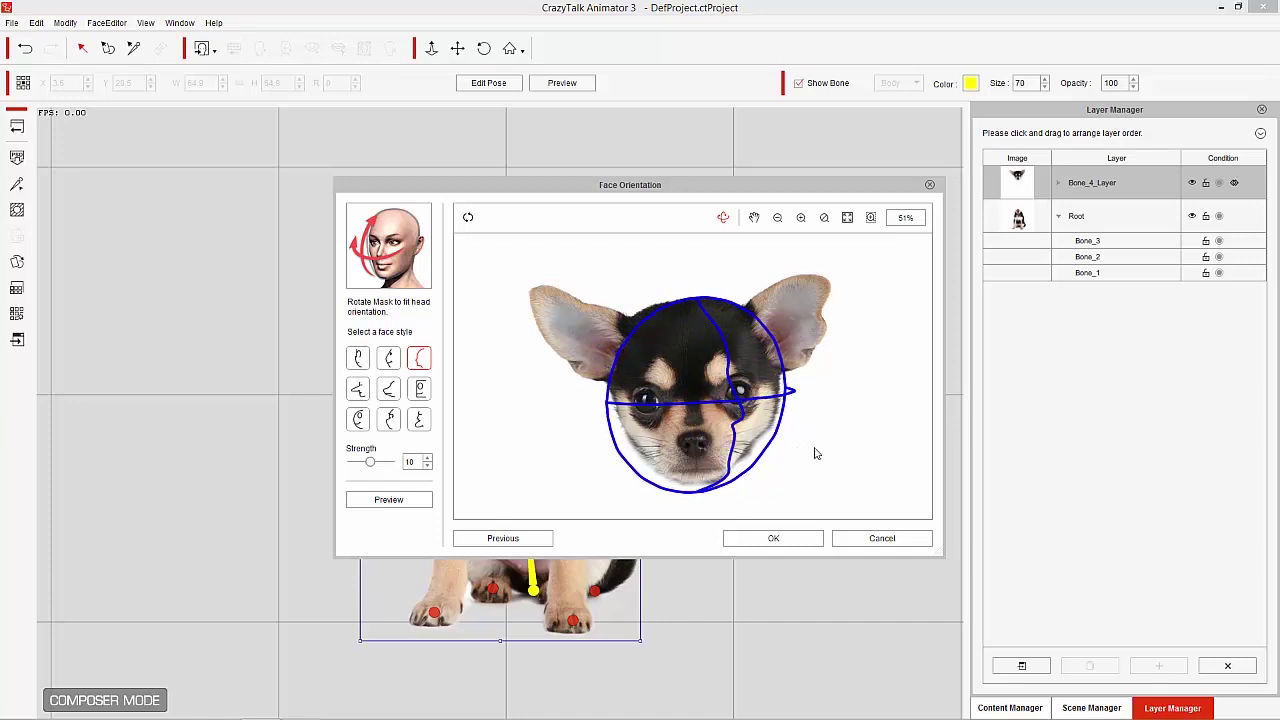
{"action": "left_click", "coordinate": [391, 395]}
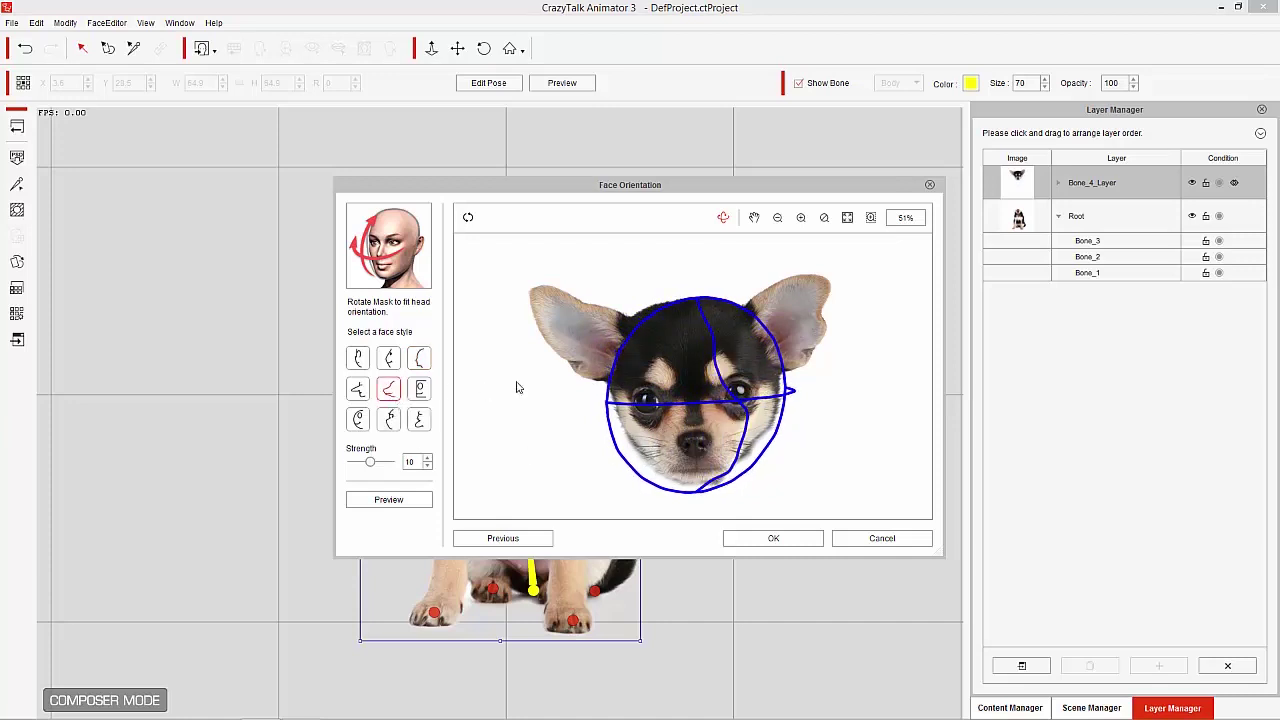
{"action": "left_click_drag", "start_coordinate": [745, 426], "coordinate": [695, 431]}
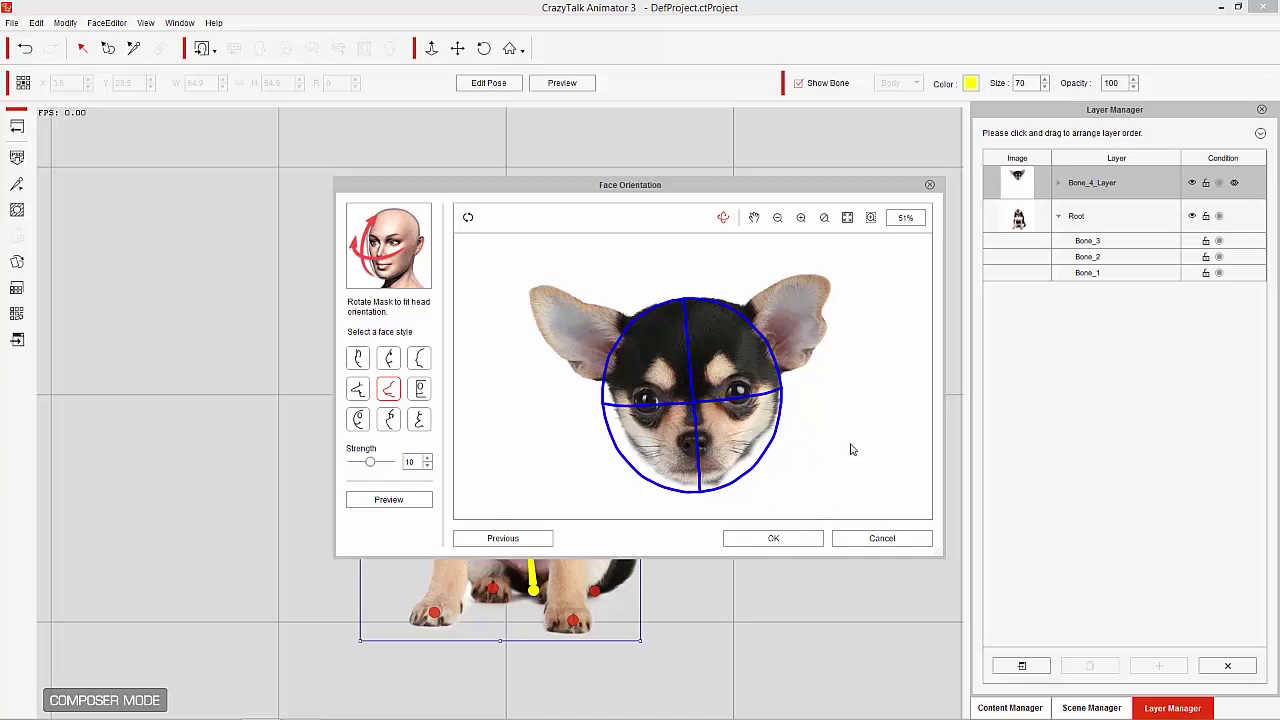
{"action": "left_click", "coordinate": [777, 538]}
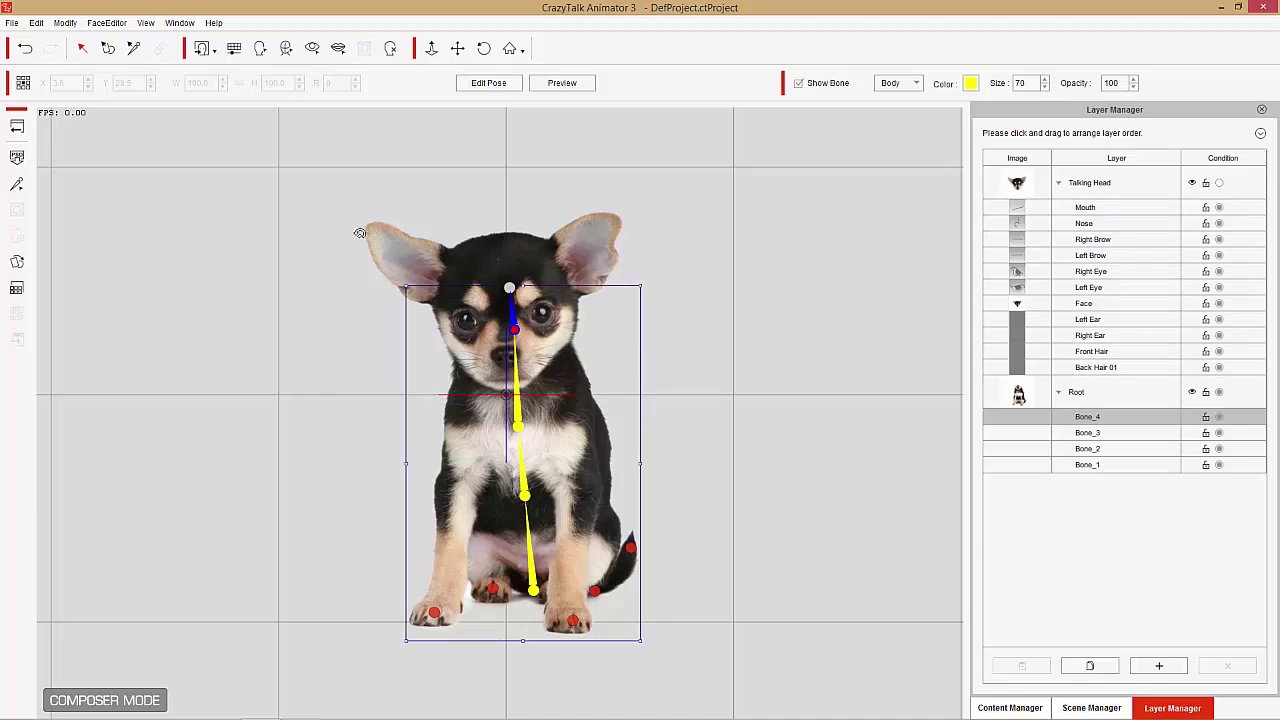
Return to Stage Mode, select the Dog actor, and zoom in on it.
{"action": "left_click", "coordinate": [18, 128]}
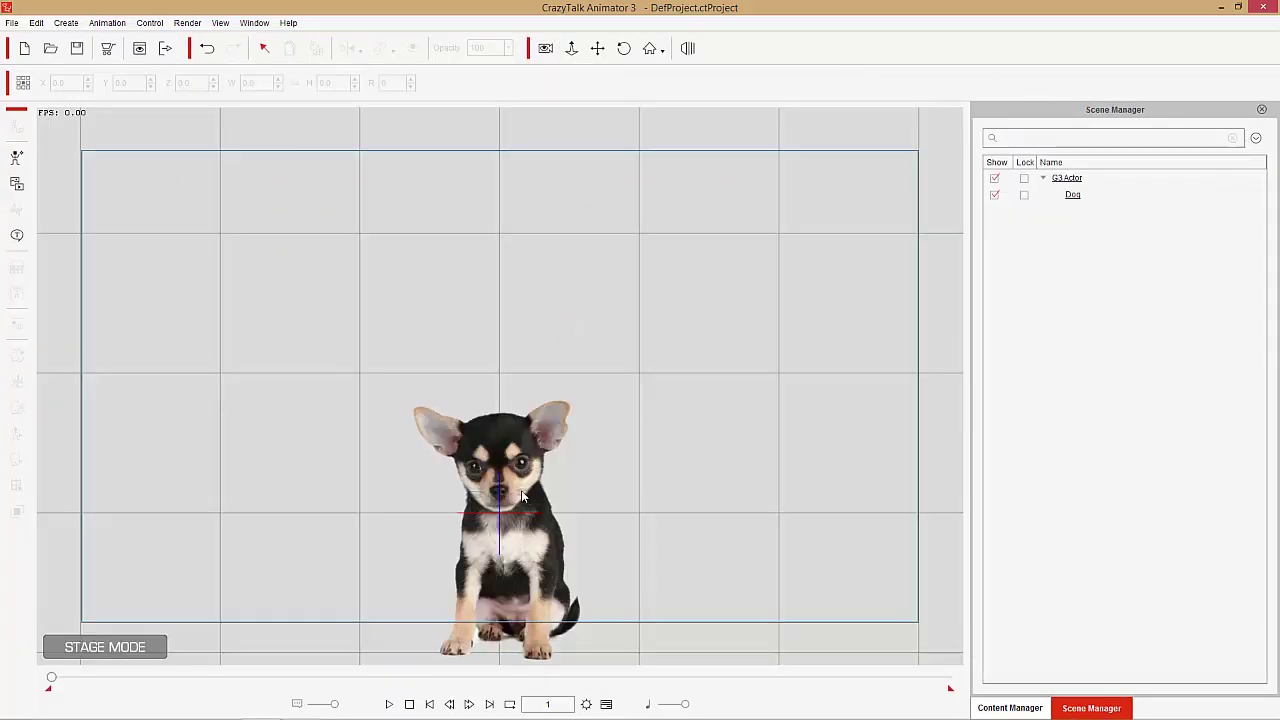
{"action": "left_click", "coordinate": [521, 490]}
{"action": "scroll", "coordinate": [544, 582], "scroll_direction": "up", "scroll_amount": 5}
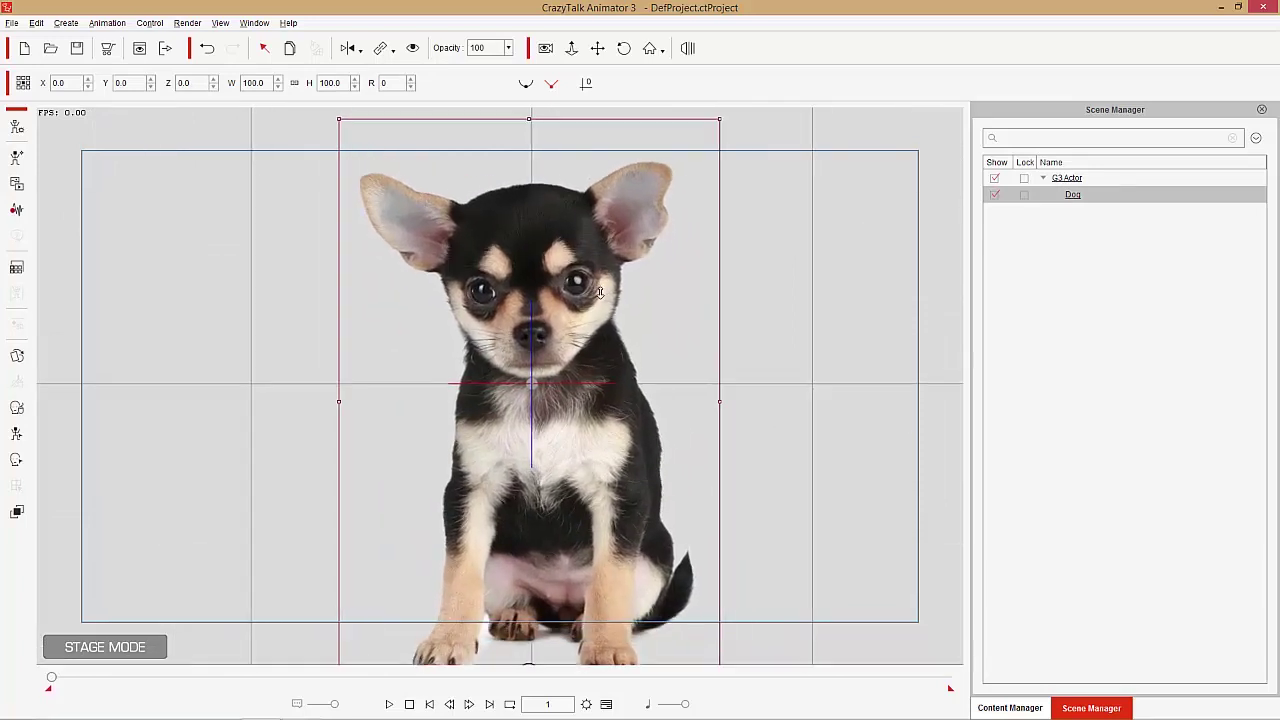
Preview full-face styles 2 and 3 on the dog using the first human face profile.
{"action": "left_click", "coordinate": [16, 410]}
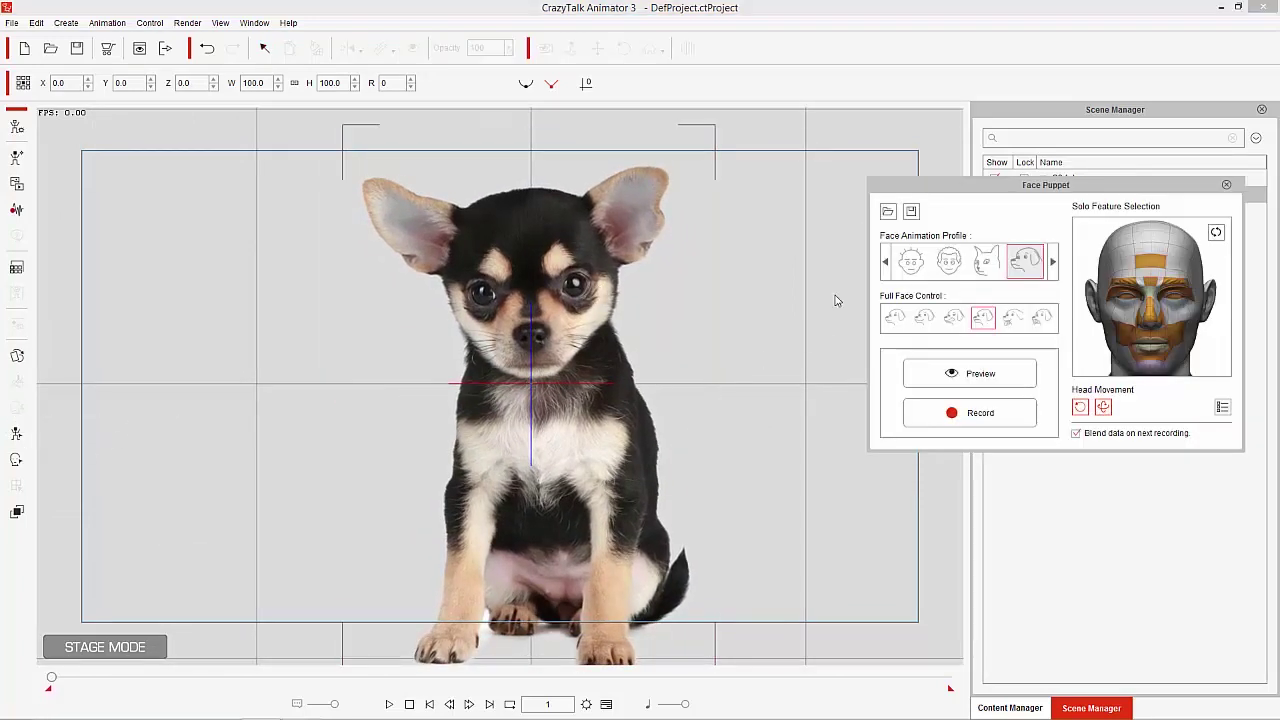
{"action": "left_click", "coordinate": [886, 262]}
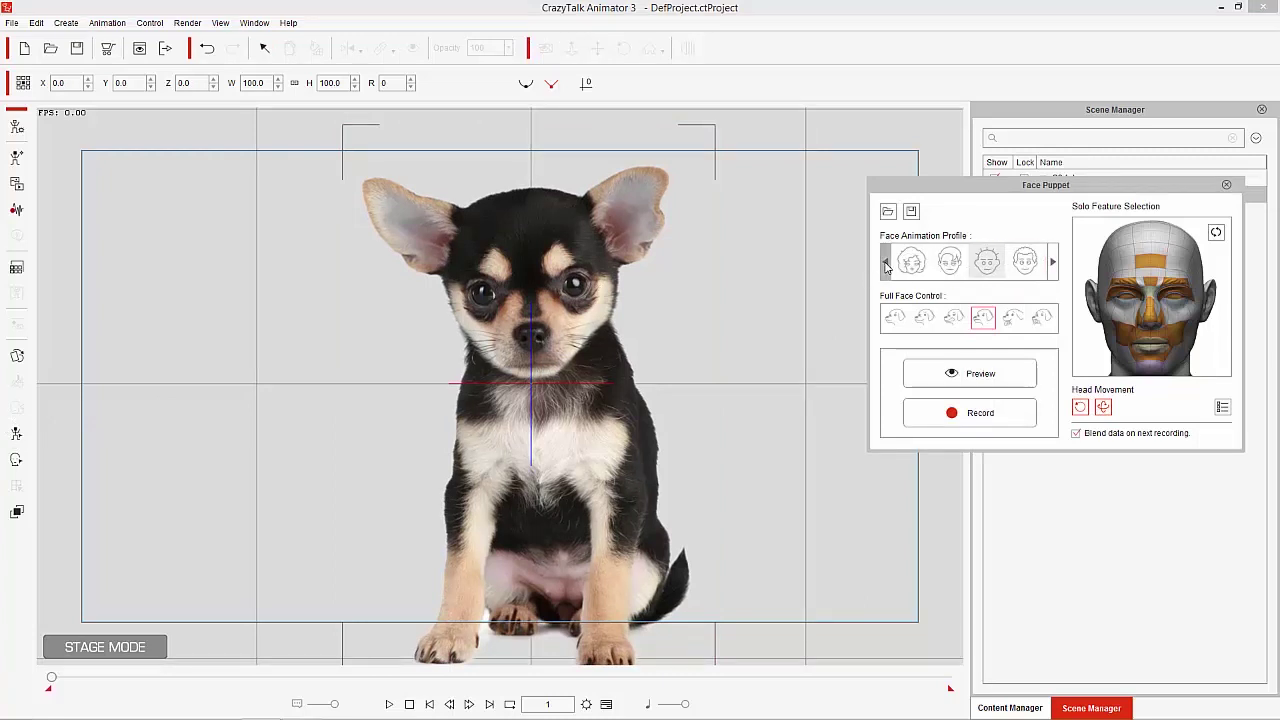
{"action": "left_click", "coordinate": [910, 263]}
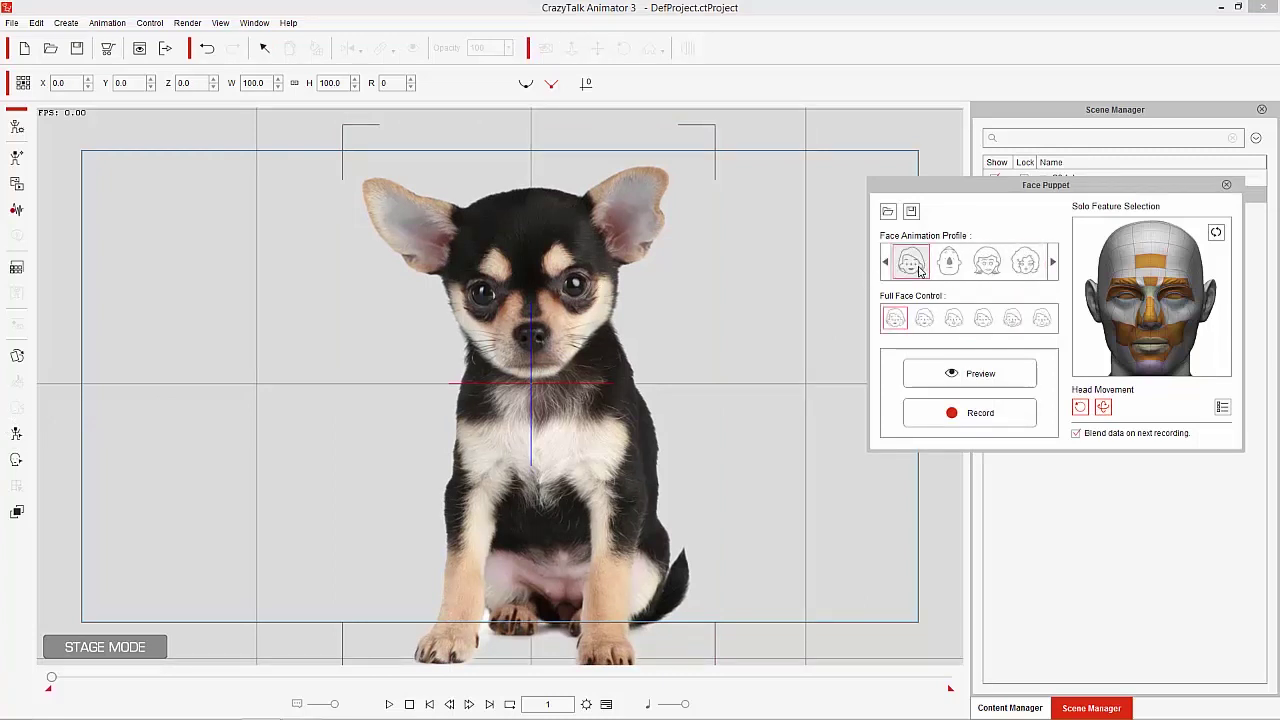
{"action": "left_click", "coordinate": [924, 318]}
{"action": "key", "text": "space"}
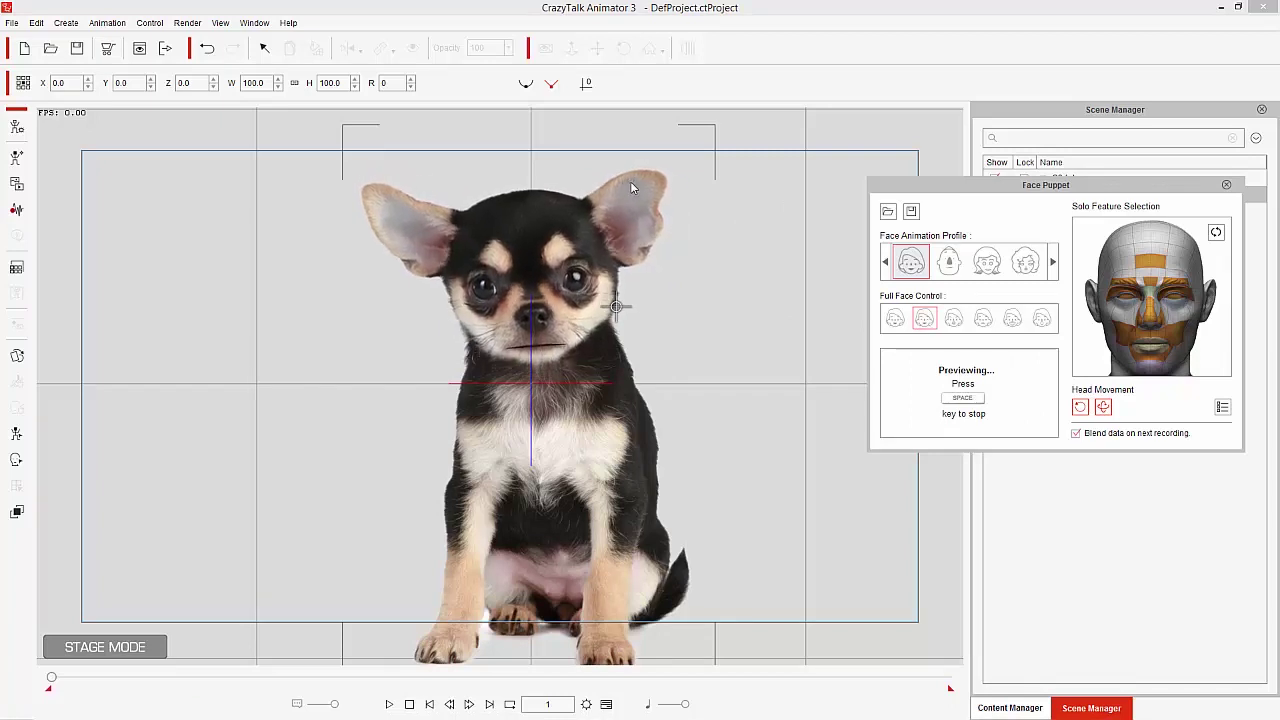
{"action": "key", "text": "space"}
{"action": "left_click", "coordinate": [956, 319]}
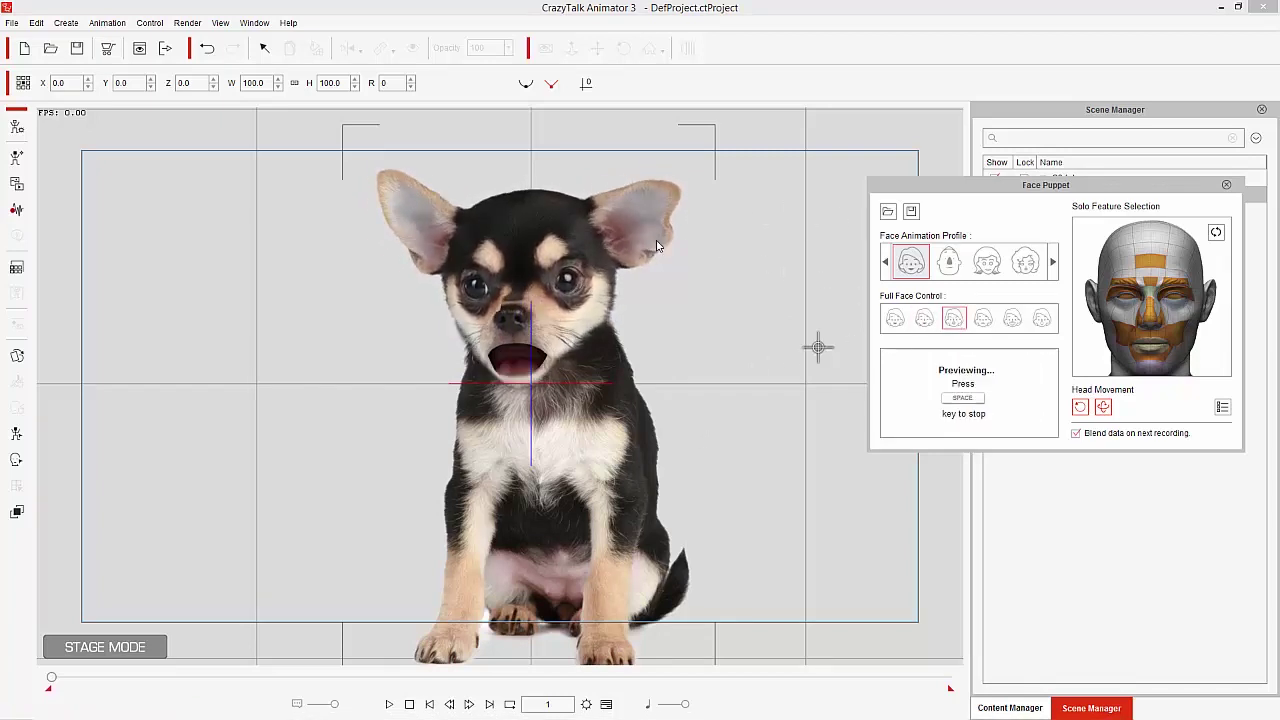
{"action": "key", "text": "space"}
Switch to the dog face profile and preview styles 5 and 2, ending on style 2.
{"action": "left_click", "coordinate": [1050, 261]}
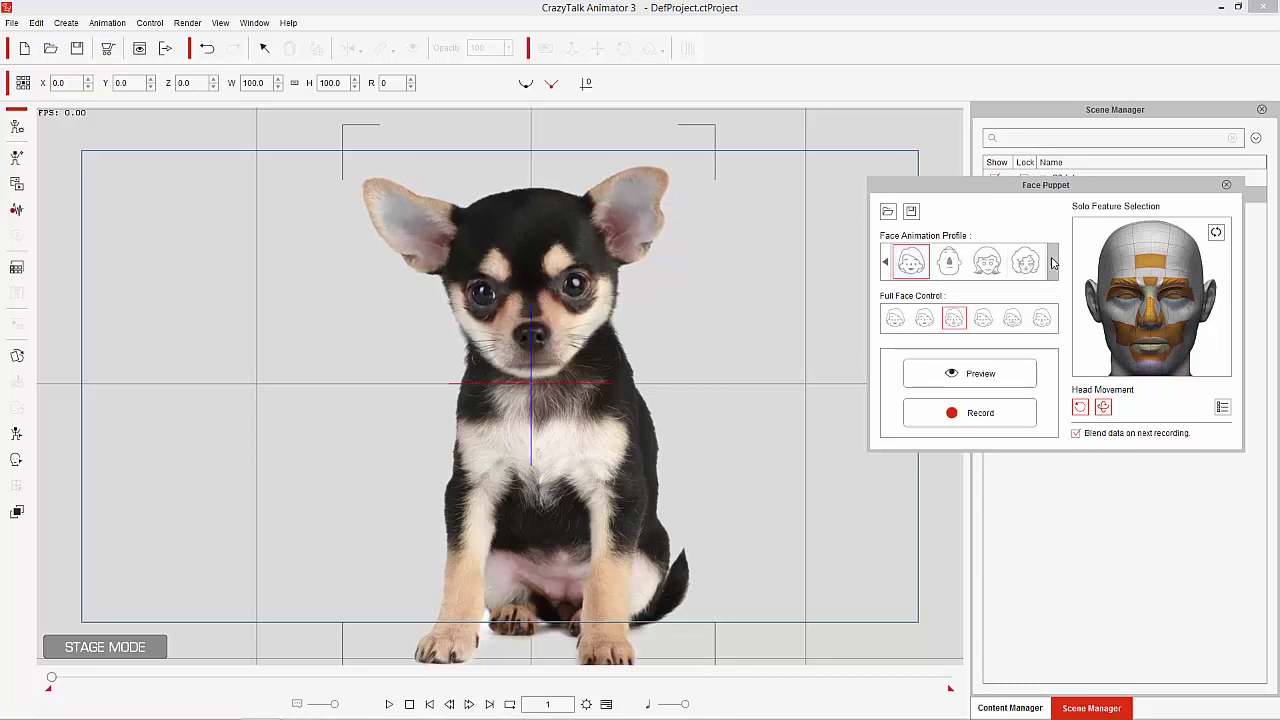
{"action": "left_click", "coordinate": [1050, 261]}
{"action": "left_click", "coordinate": [1051, 262]}
{"action": "left_click", "coordinate": [980, 268]}
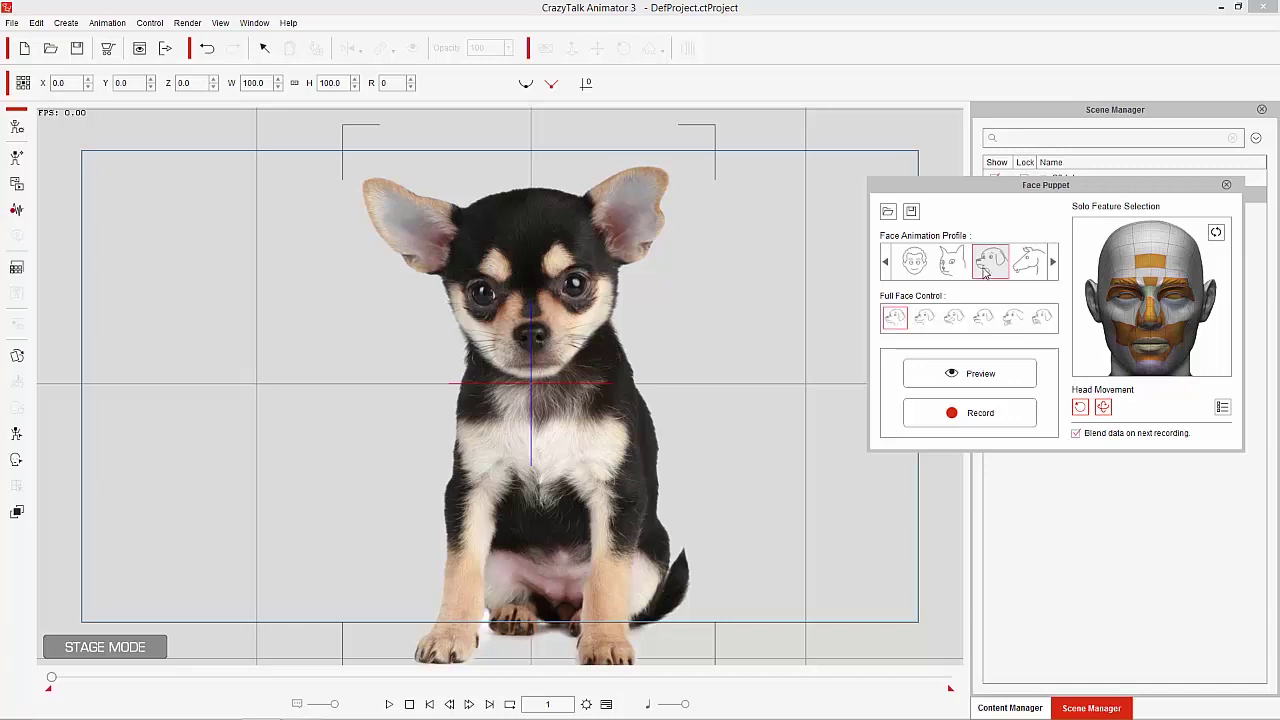
{"action": "key", "text": "space"}
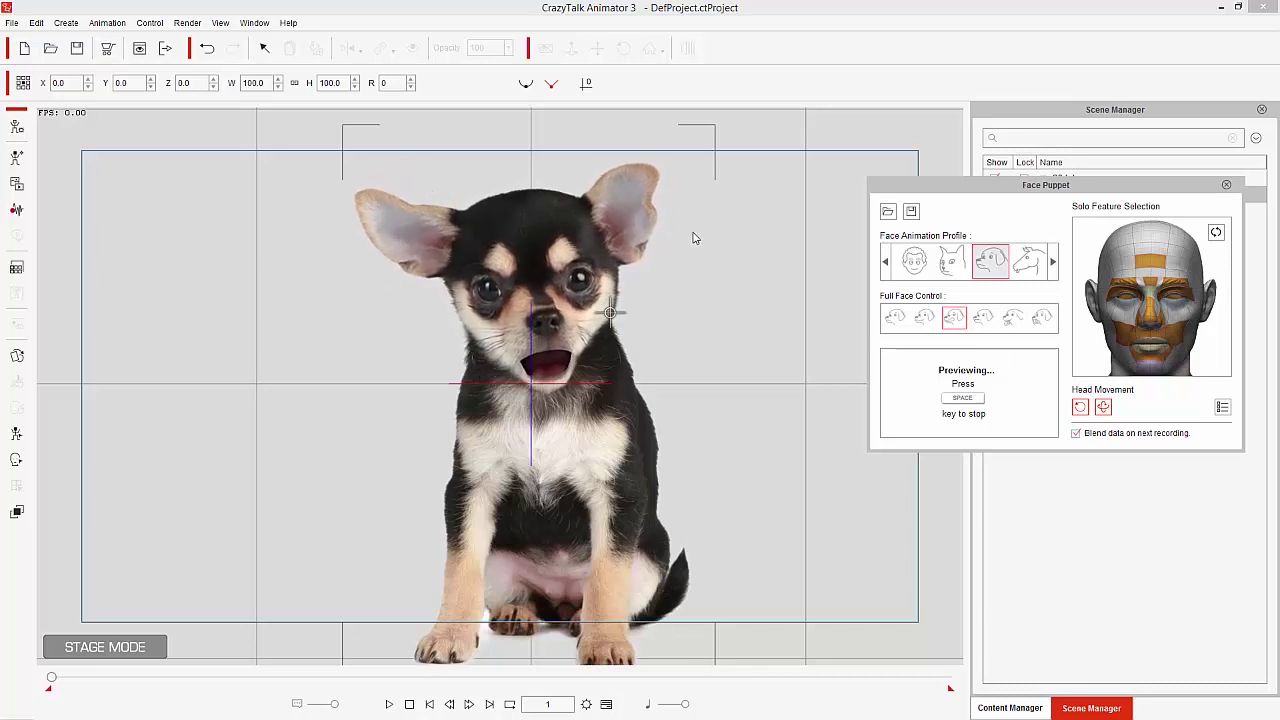
{"action": "left_click", "coordinate": [1012, 317]}
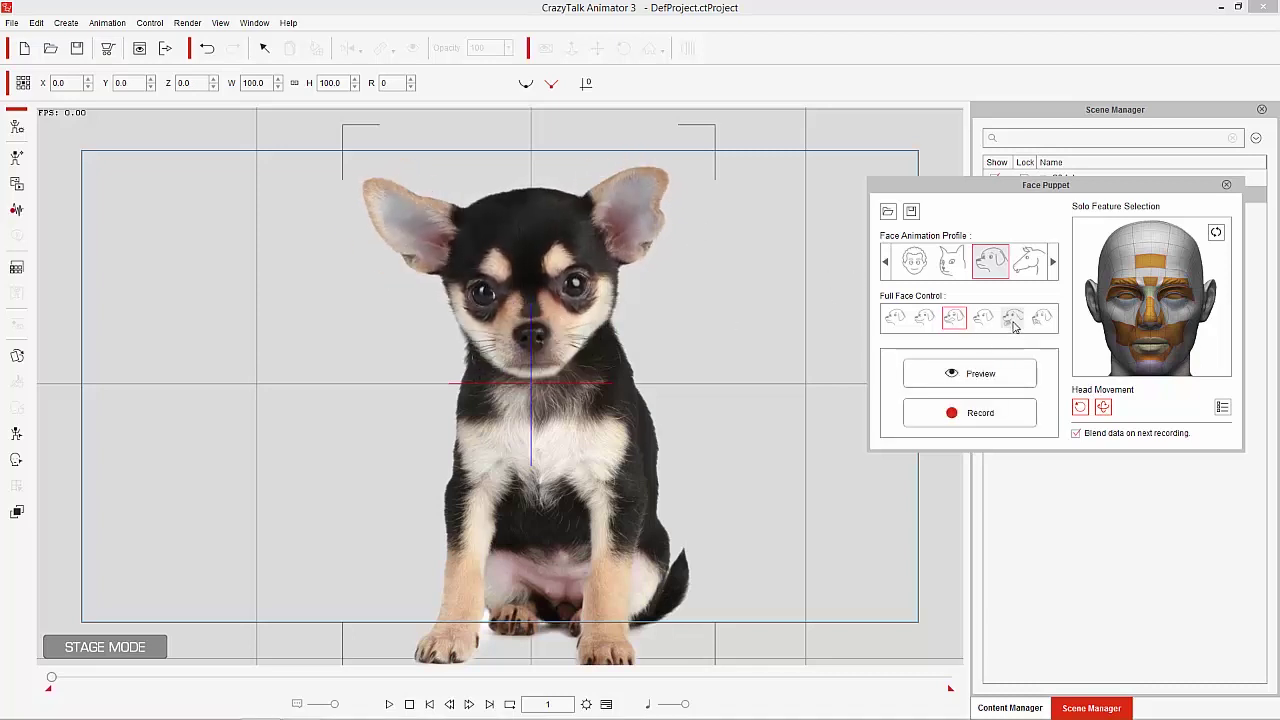
{"action": "key", "text": "space"}
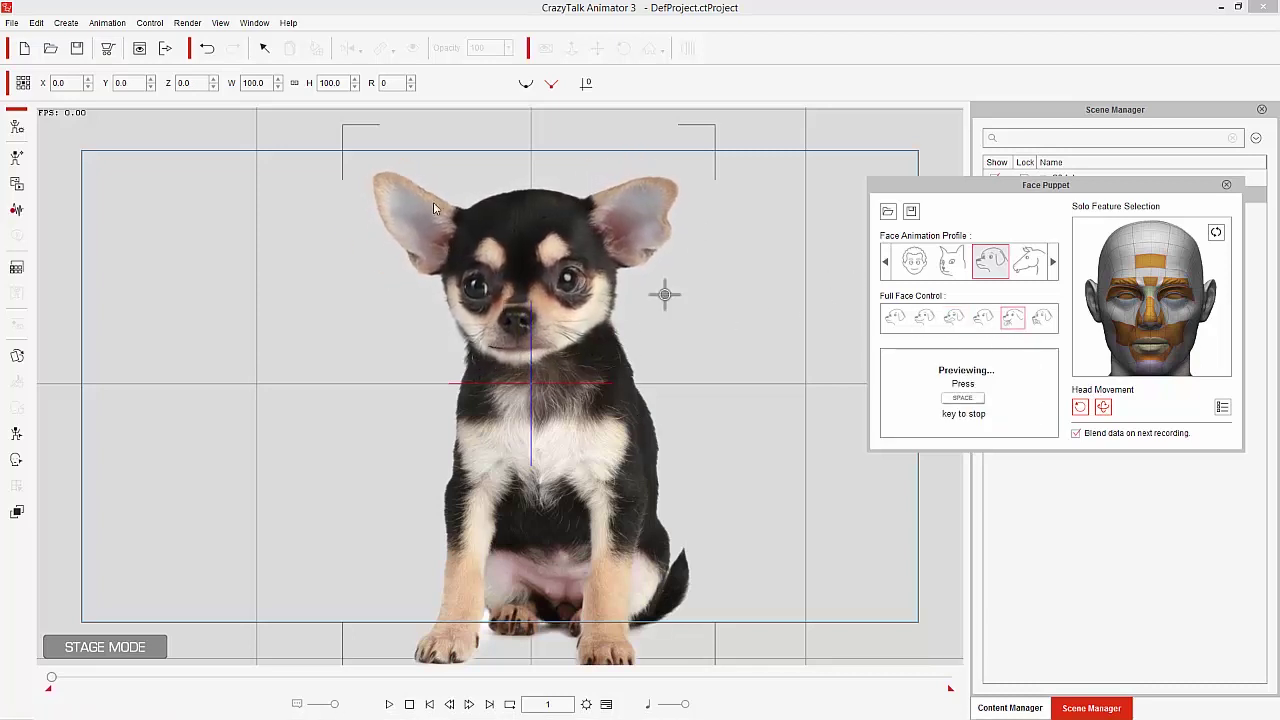
{"action": "key", "text": "space"}
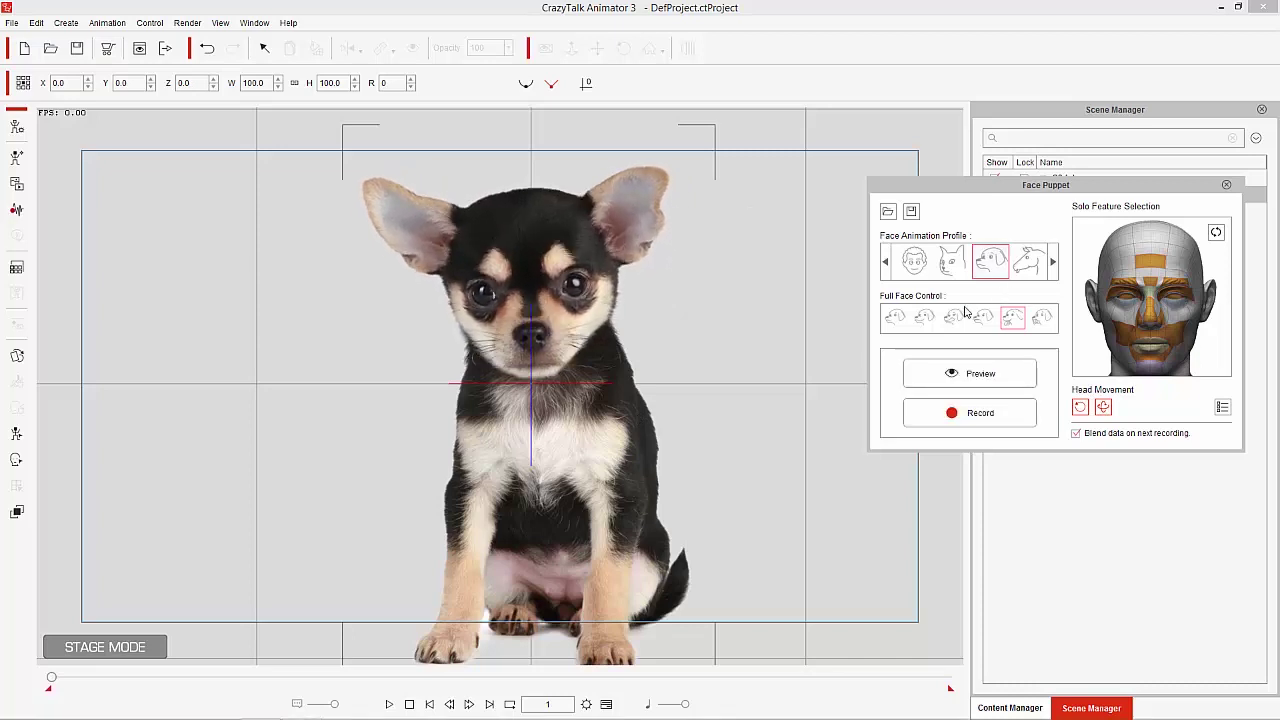
{"action": "left_click", "coordinate": [924, 317]}
{"action": "key", "text": "space"}
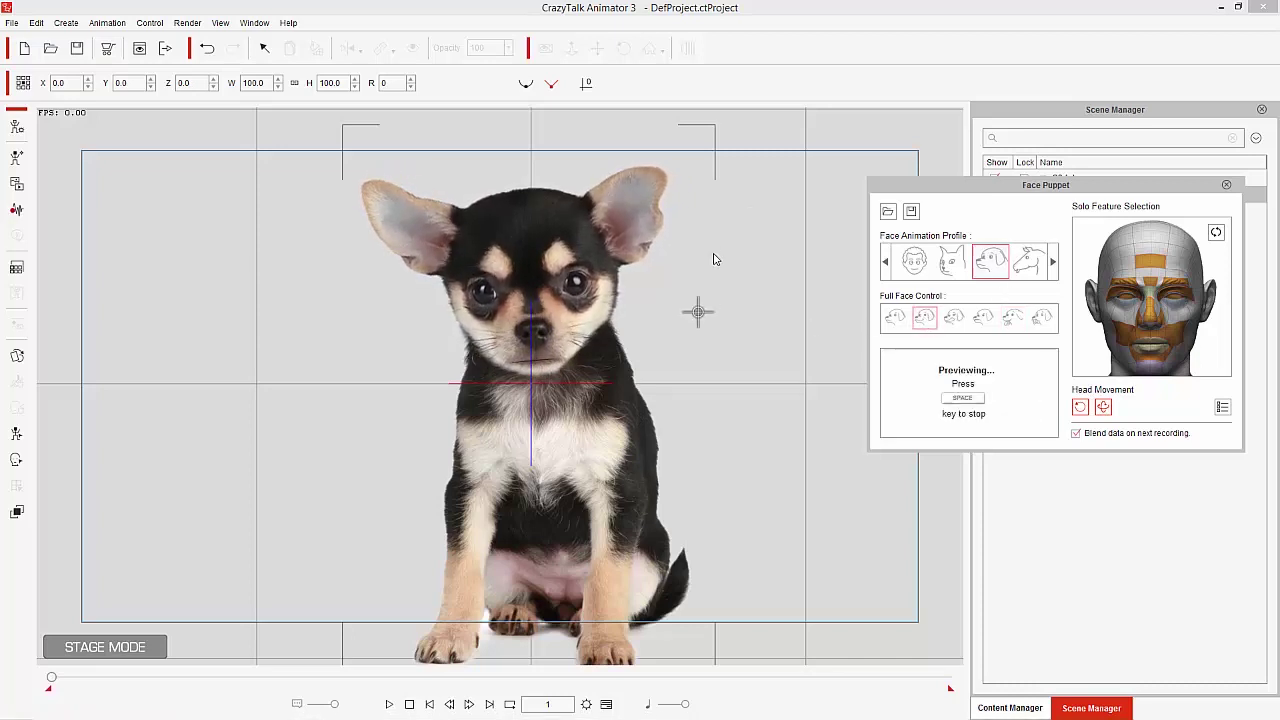
{"action": "key", "text": "space"}
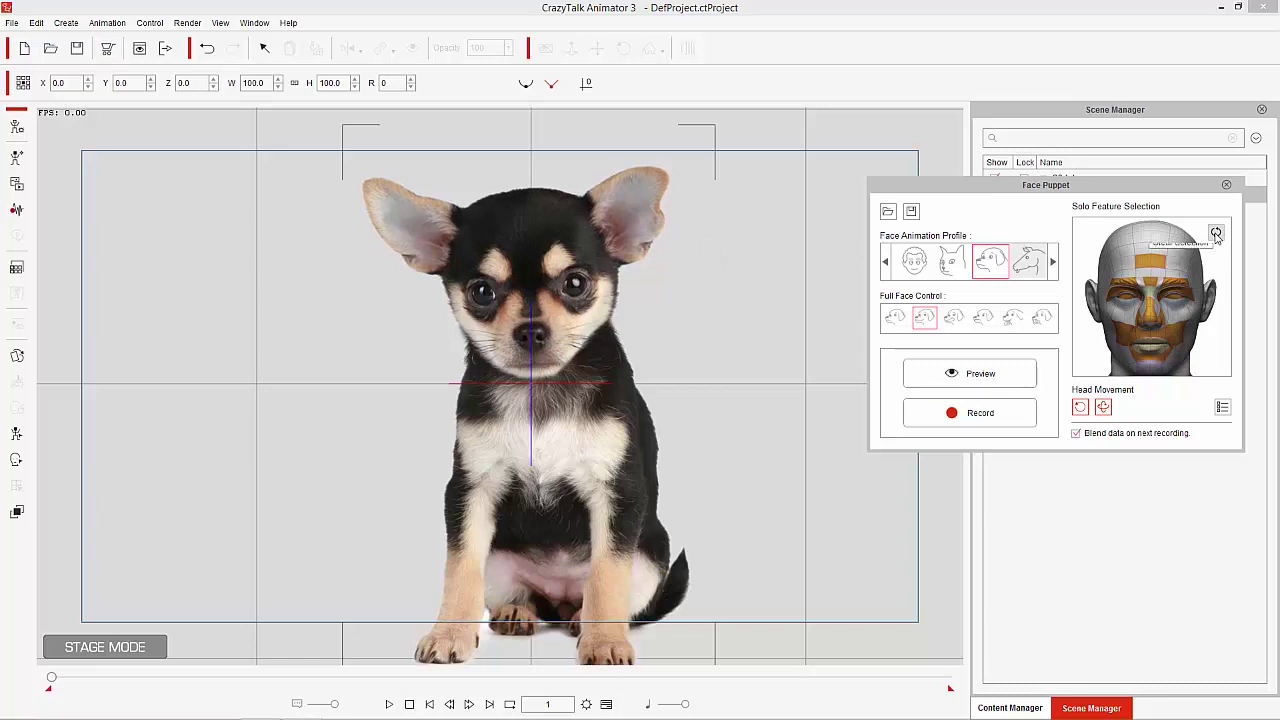
Reset Solo Feature Selection, select the mouth, and preview the dog's mouth puppeting.
{"action": "left_click", "coordinate": [1216, 233]}
{"action": "left_click", "coordinate": [1155, 376]}
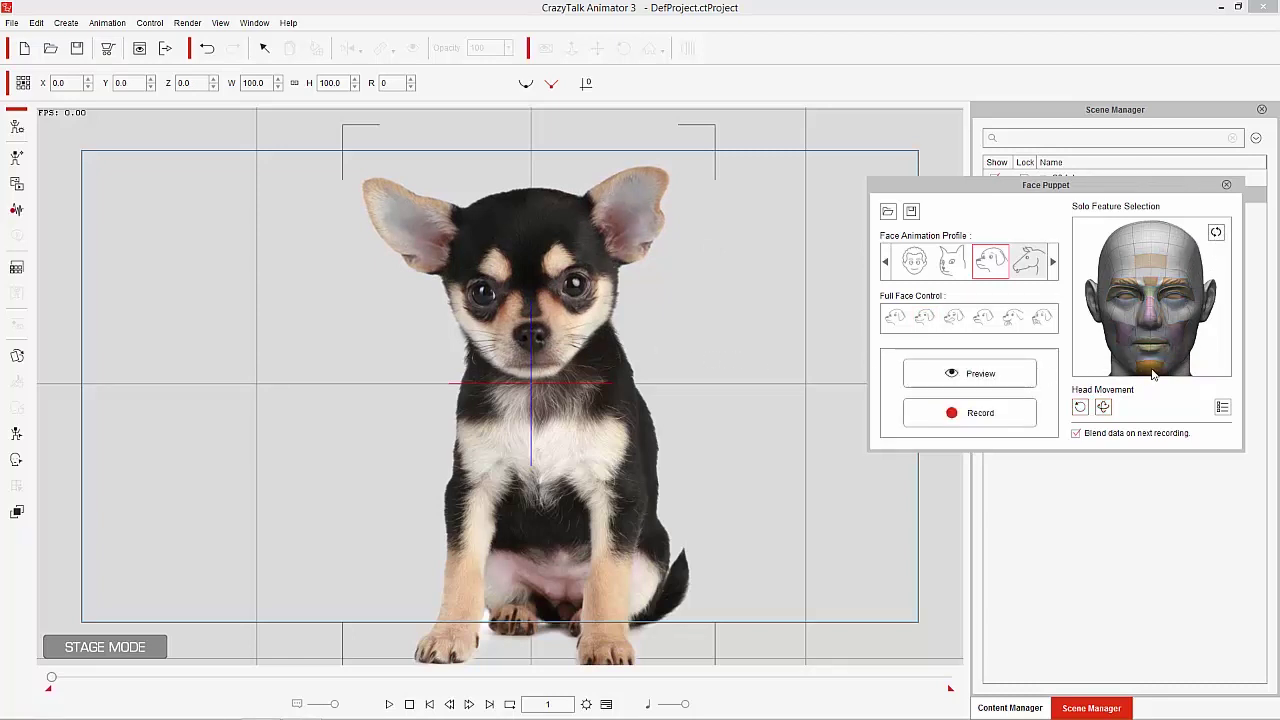
{"action": "left_click", "coordinate": [980, 373]}
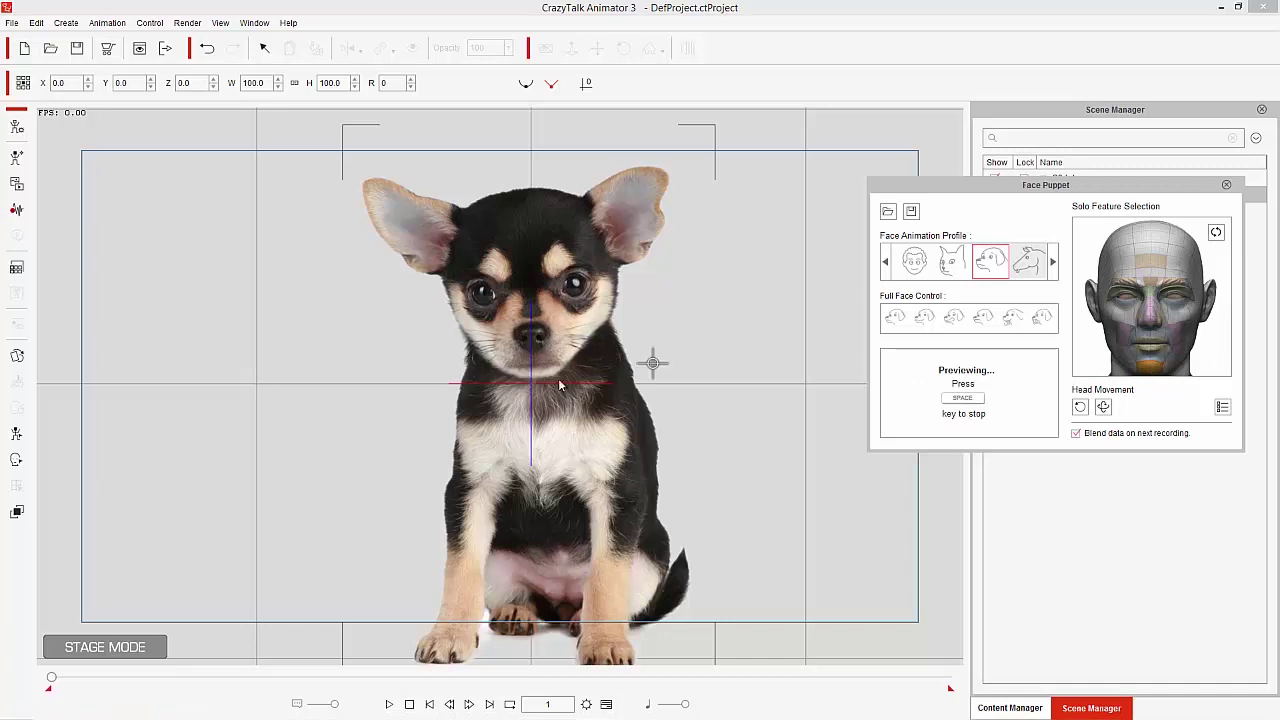
{"action": "key", "text": "space"}
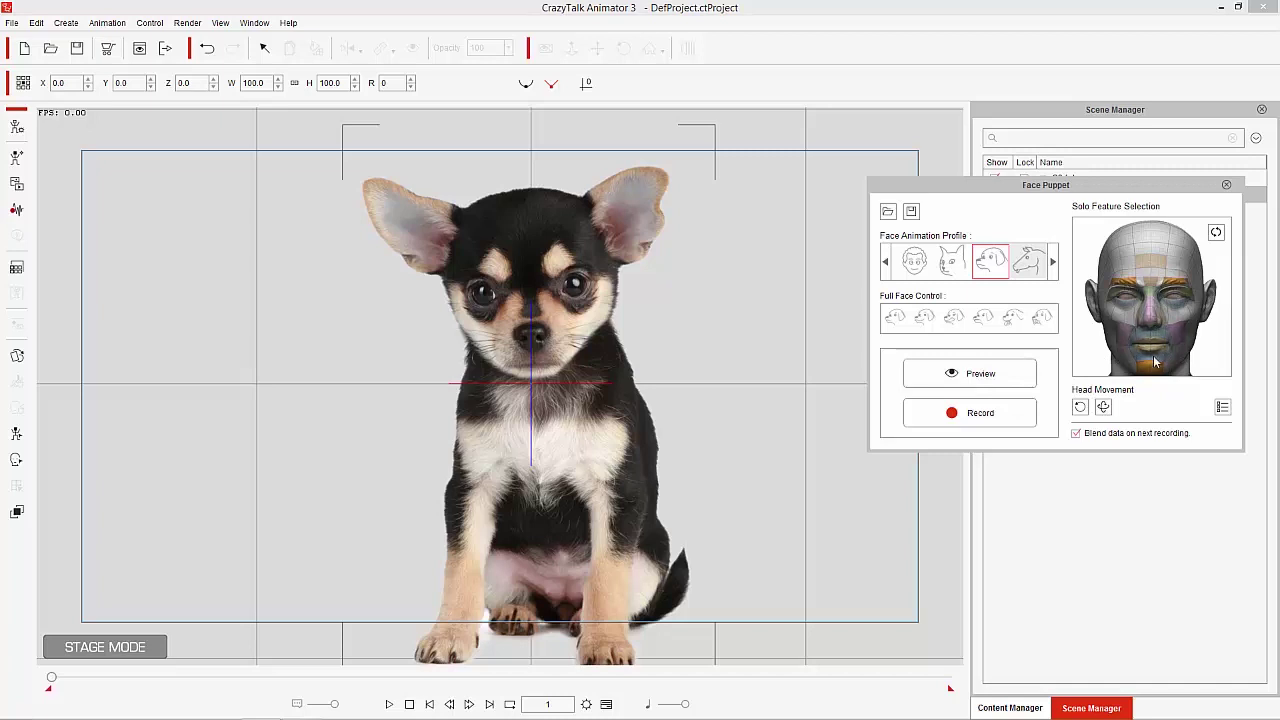
{"action": "left_click", "coordinate": [910, 364]}
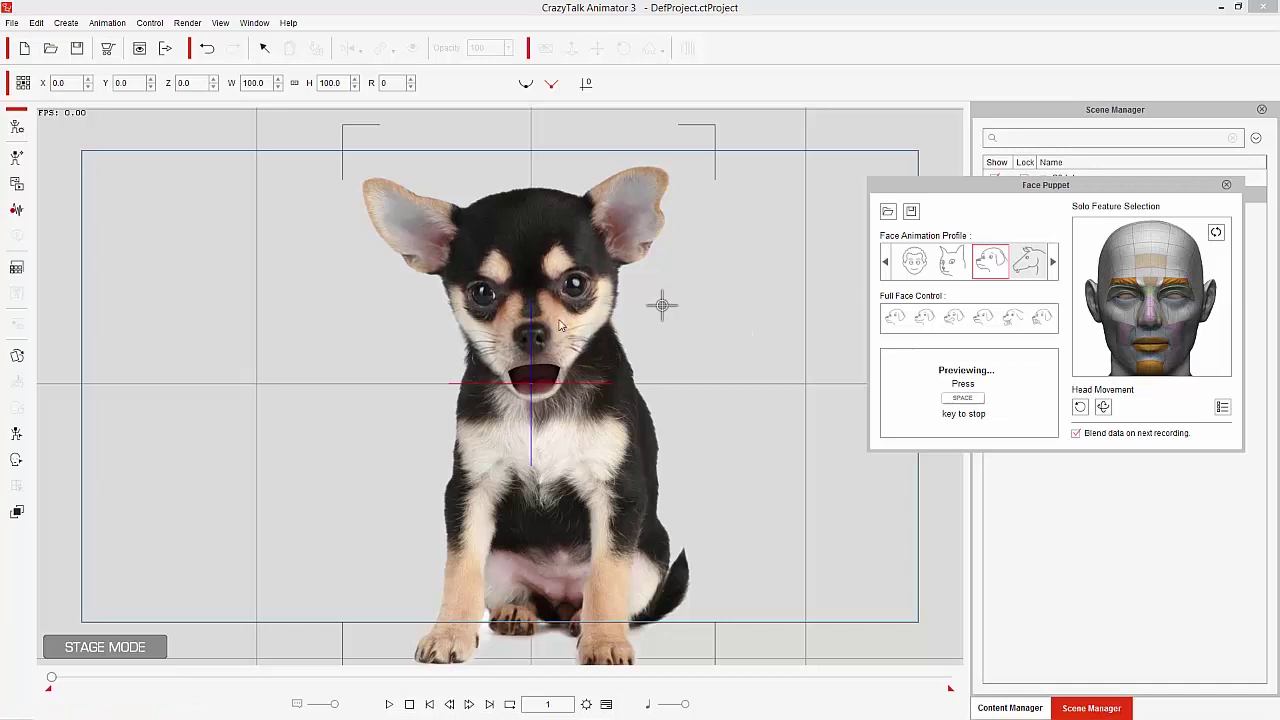
{"action": "key", "text": "space"}
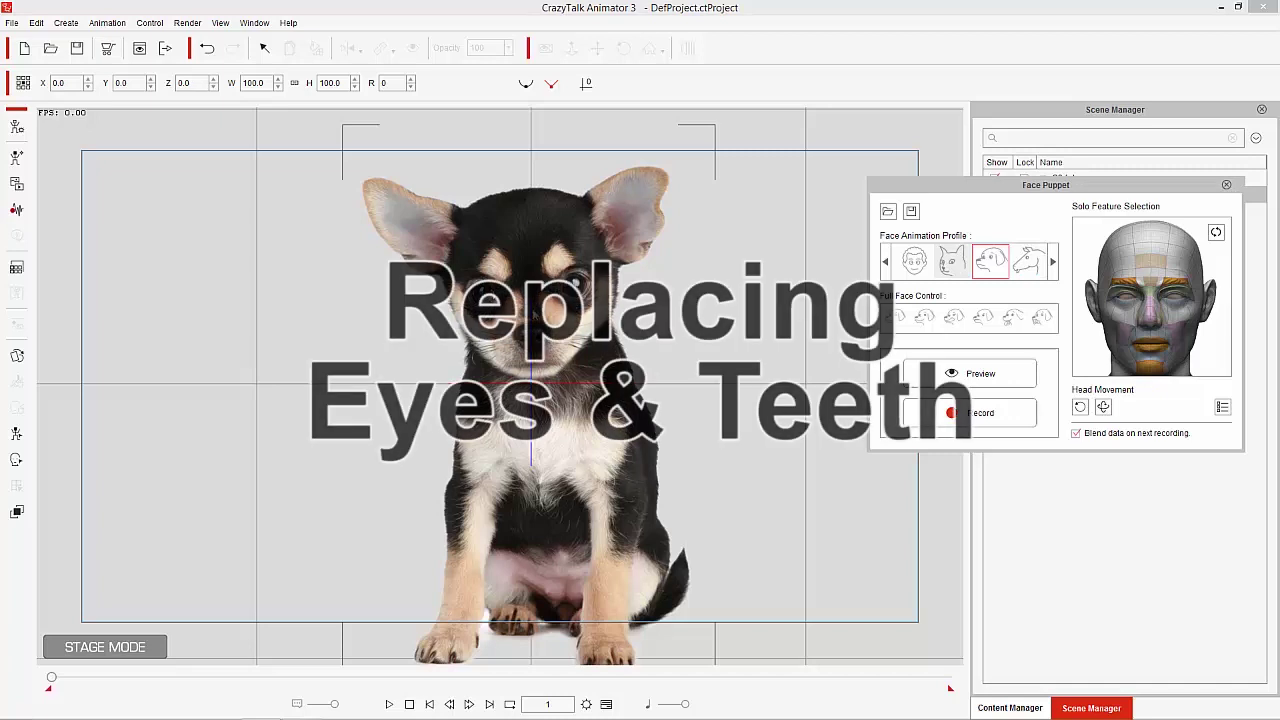
Close Face Puppet, select the Face part, and show Content Manager's Head > Morph Eye > 3. Animal templates.
{"action": "left_click", "coordinate": [1227, 185]}
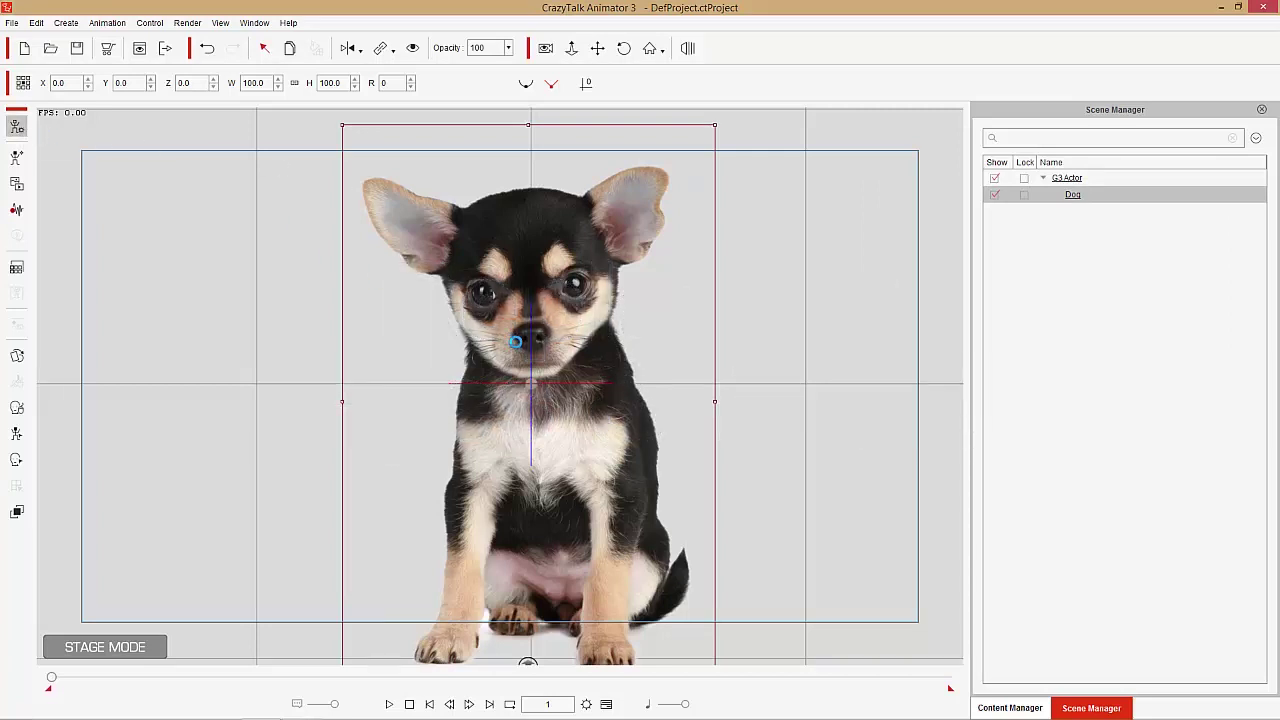
{"action": "left_click", "coordinate": [564, 419]}
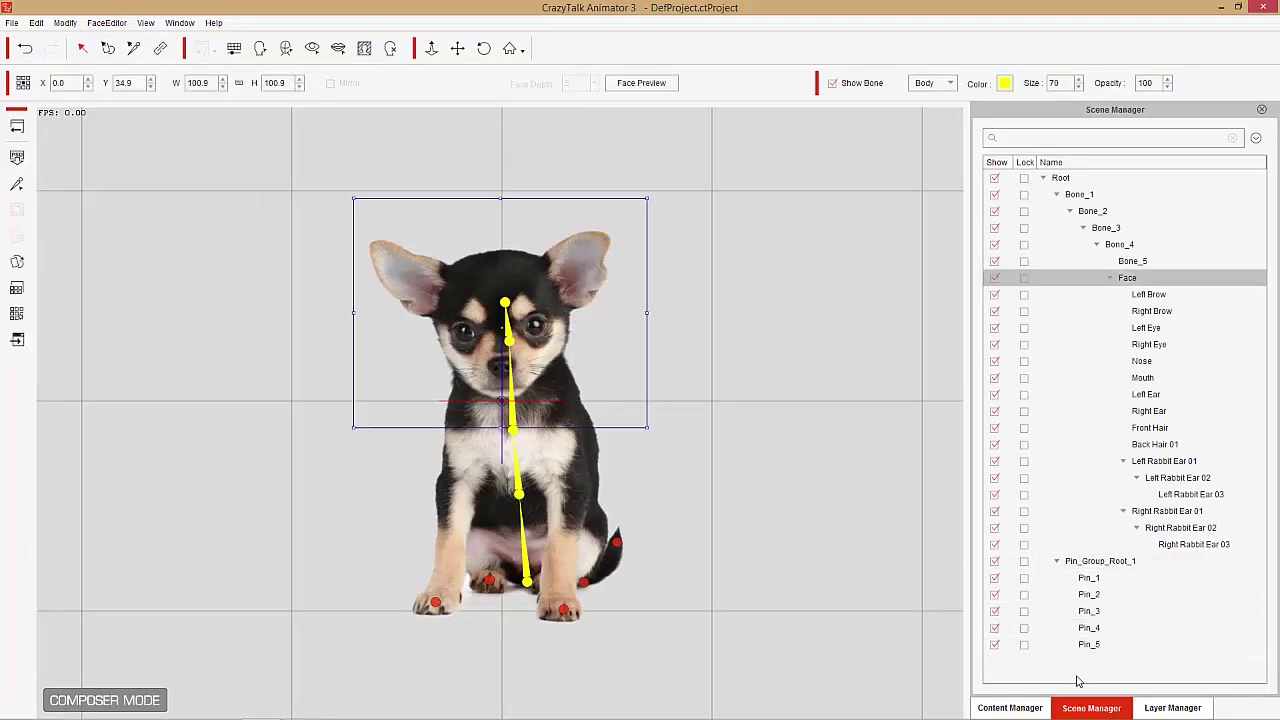
{"action": "left_click", "coordinate": [1047, 708]}
{"action": "left_click", "coordinate": [982, 213]}
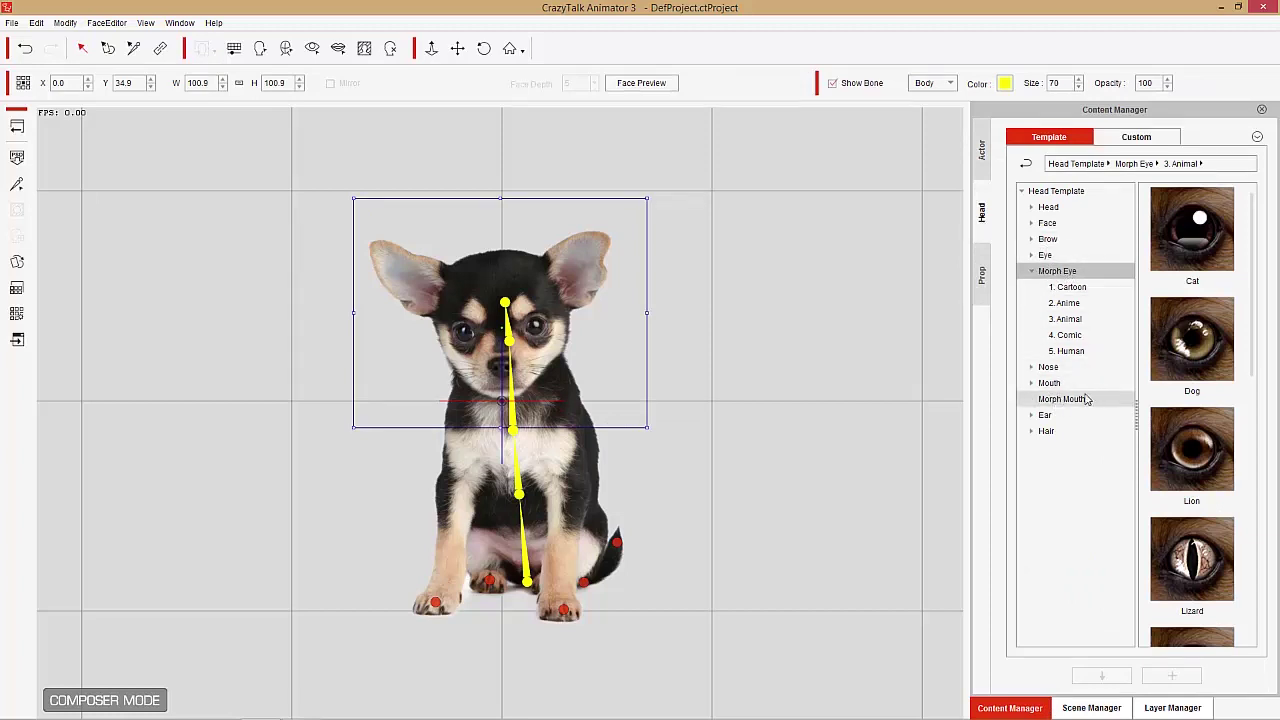
{"action": "left_click", "coordinate": [1068, 288]}
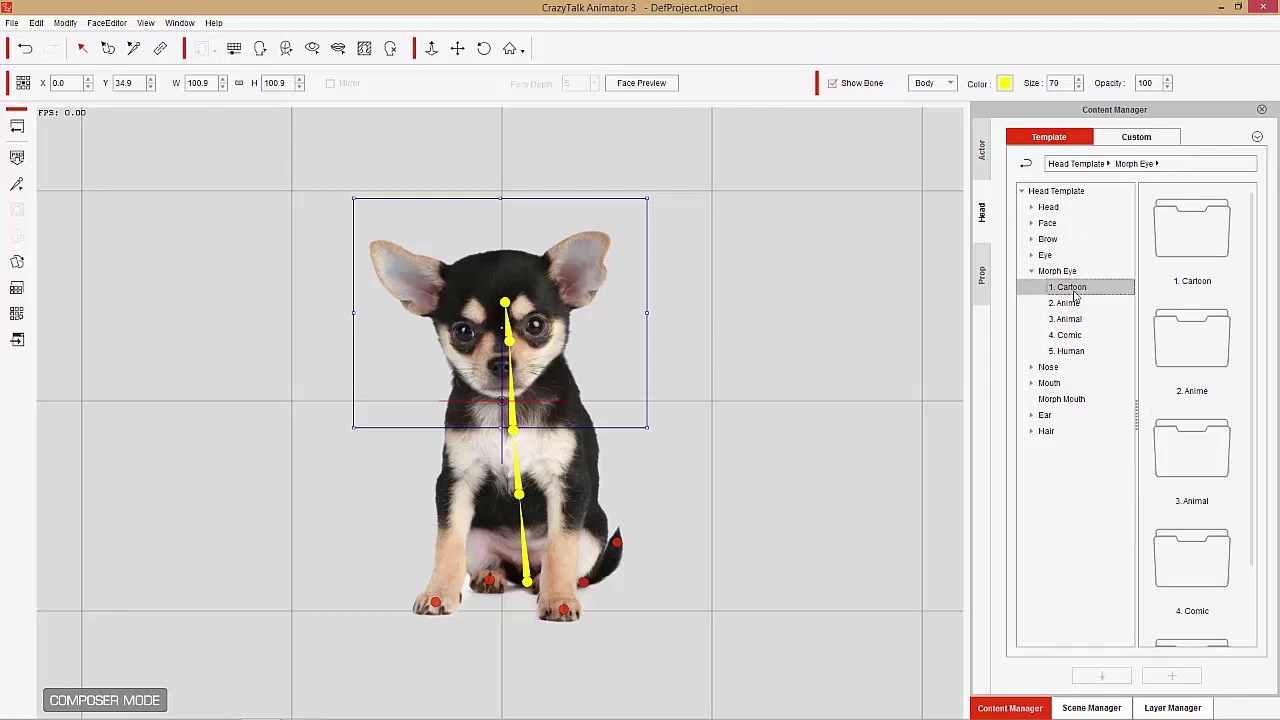
{"action": "left_click", "coordinate": [1066, 319]}
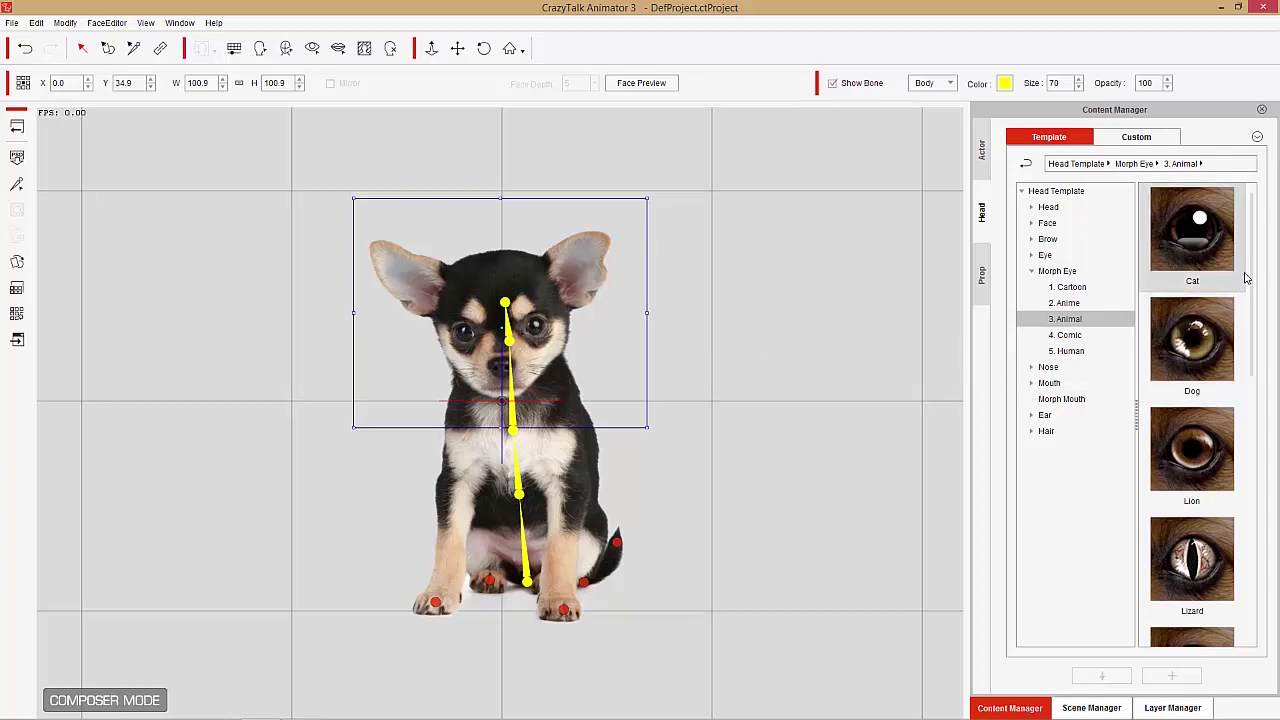
Try the Dog eye template, then apply the Walrus animal eyes instead.
{"action": "double_click", "coordinate": [1213, 340]}
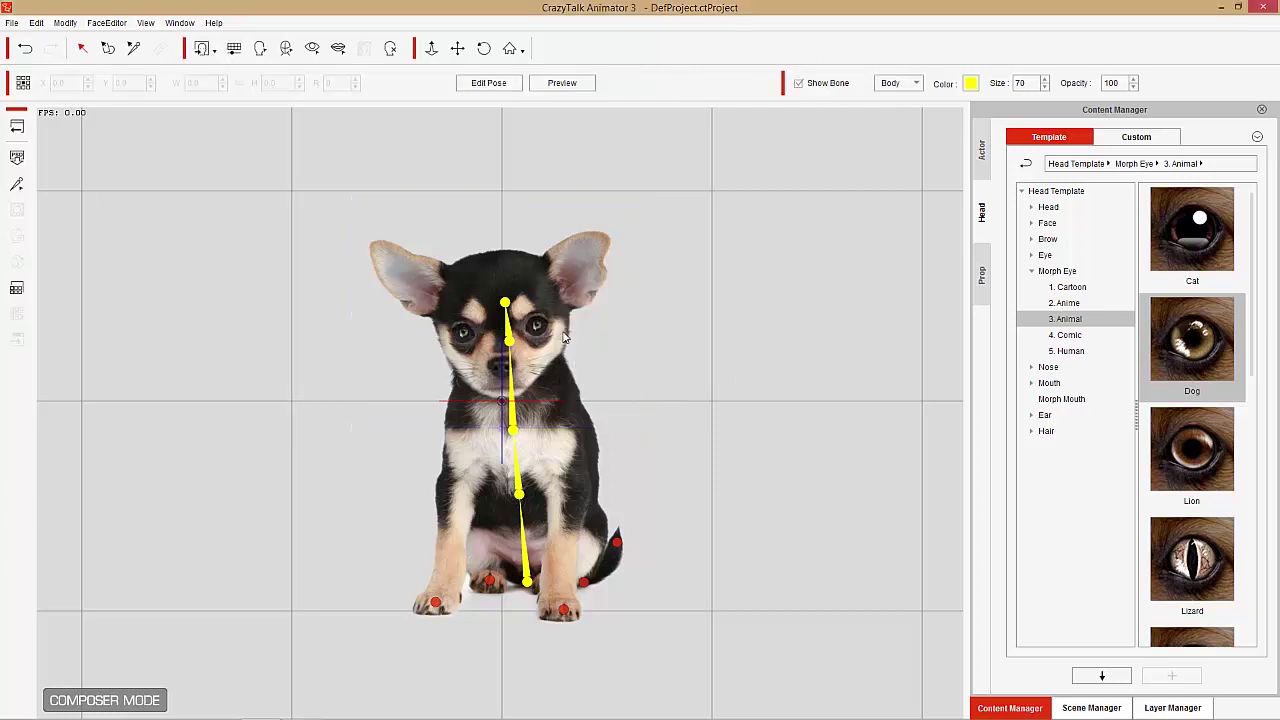
{"action": "left_click_drag", "start_coordinate": [1256, 330], "coordinate": [1261, 598]}
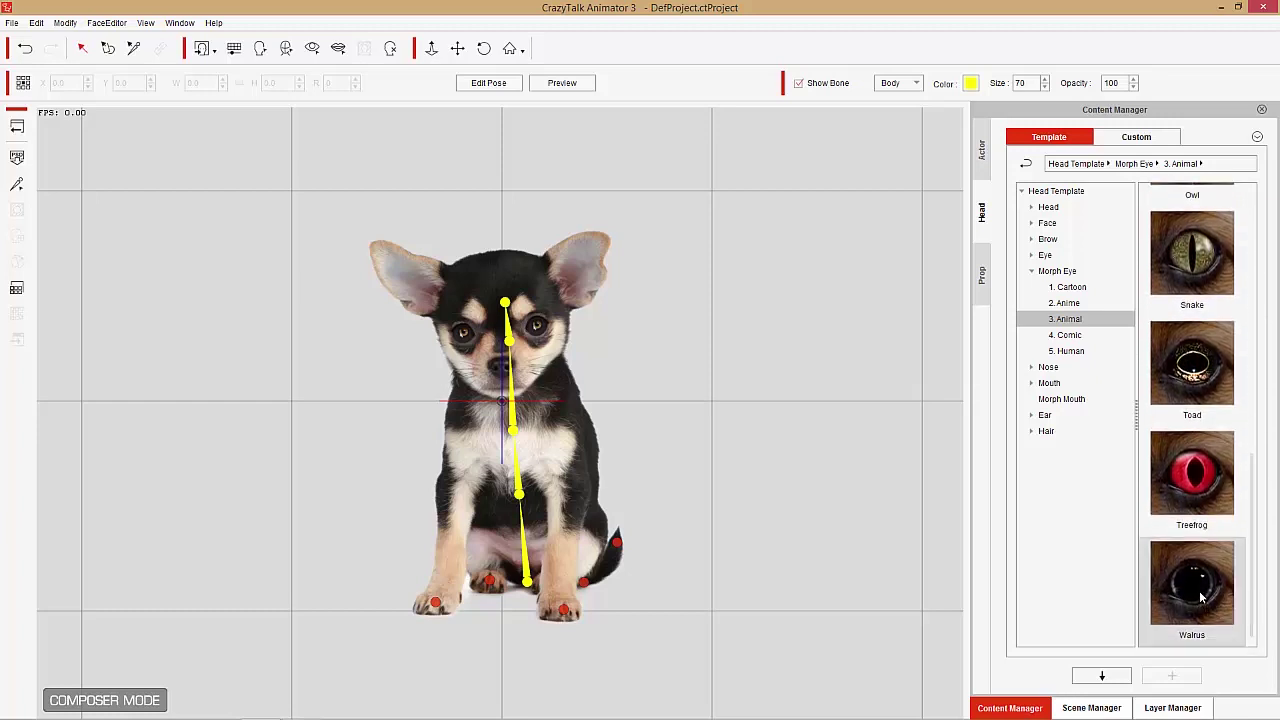
{"action": "double_click", "coordinate": [1201, 597]}
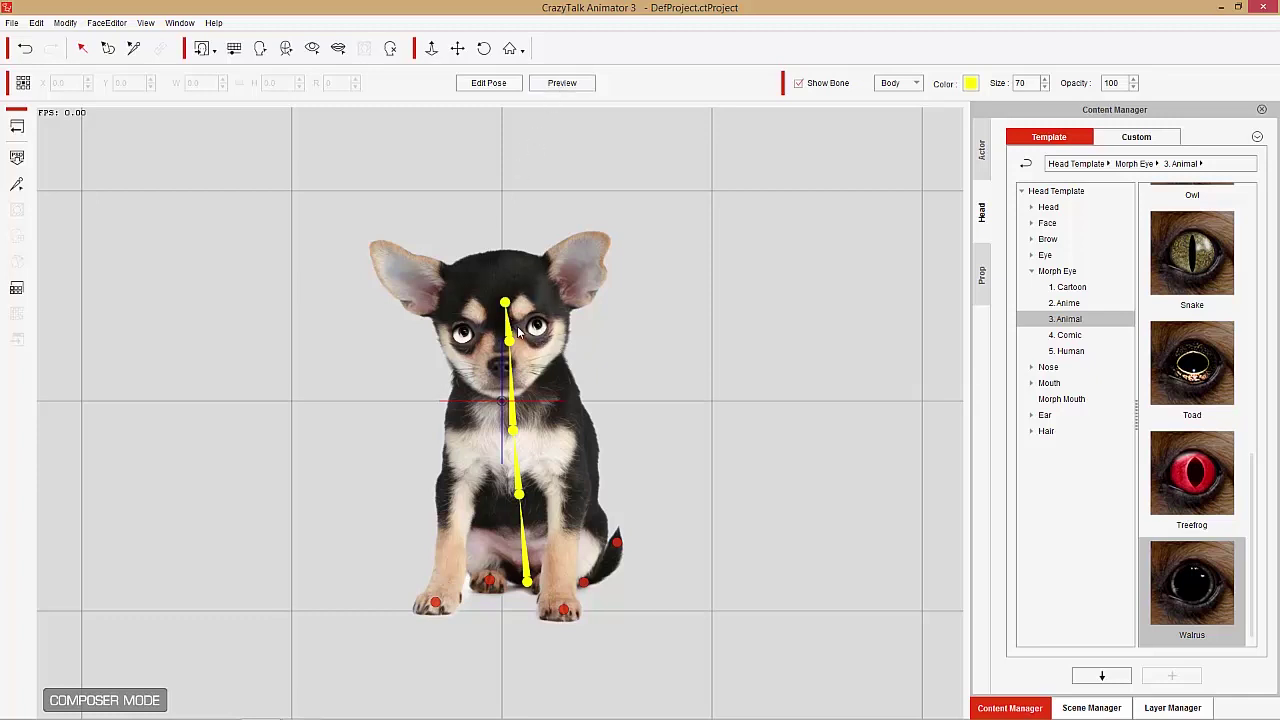
Scale the chihuahua's new eyeballs to 175 and check them in an animated Face Preview.
{"action": "left_click", "coordinate": [312, 48]}
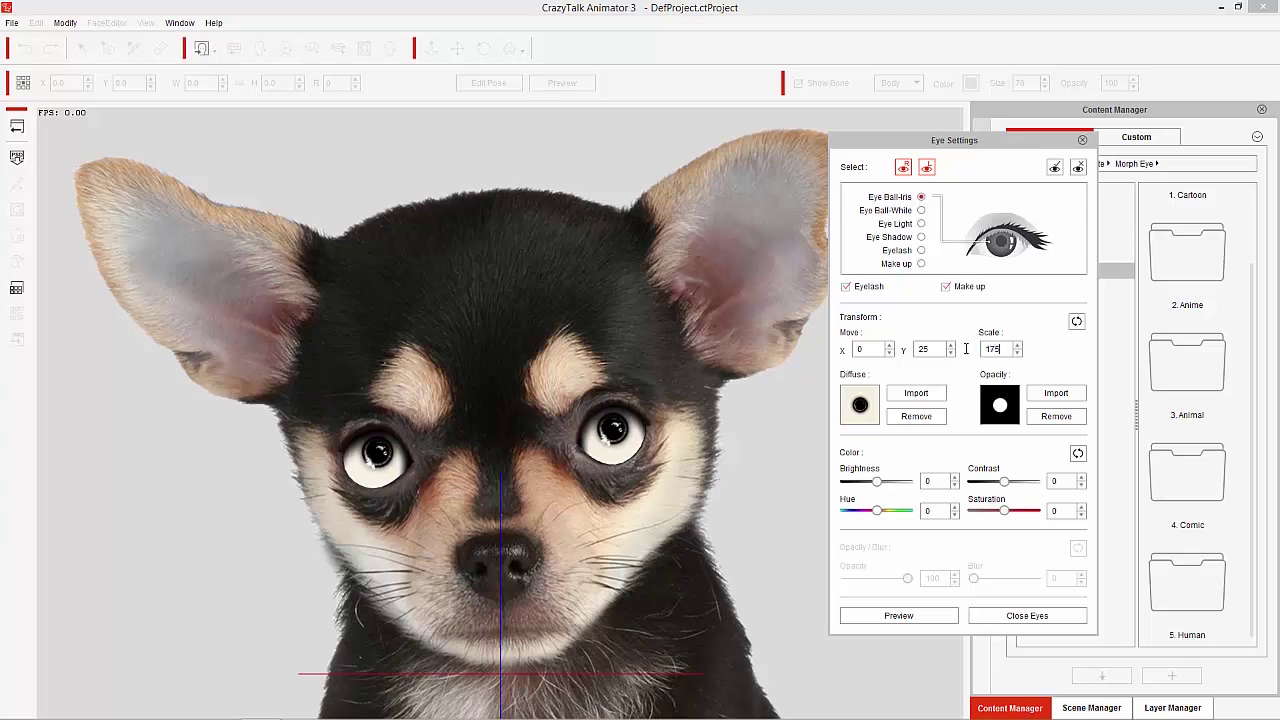
{"action": "key", "text": "Return"}
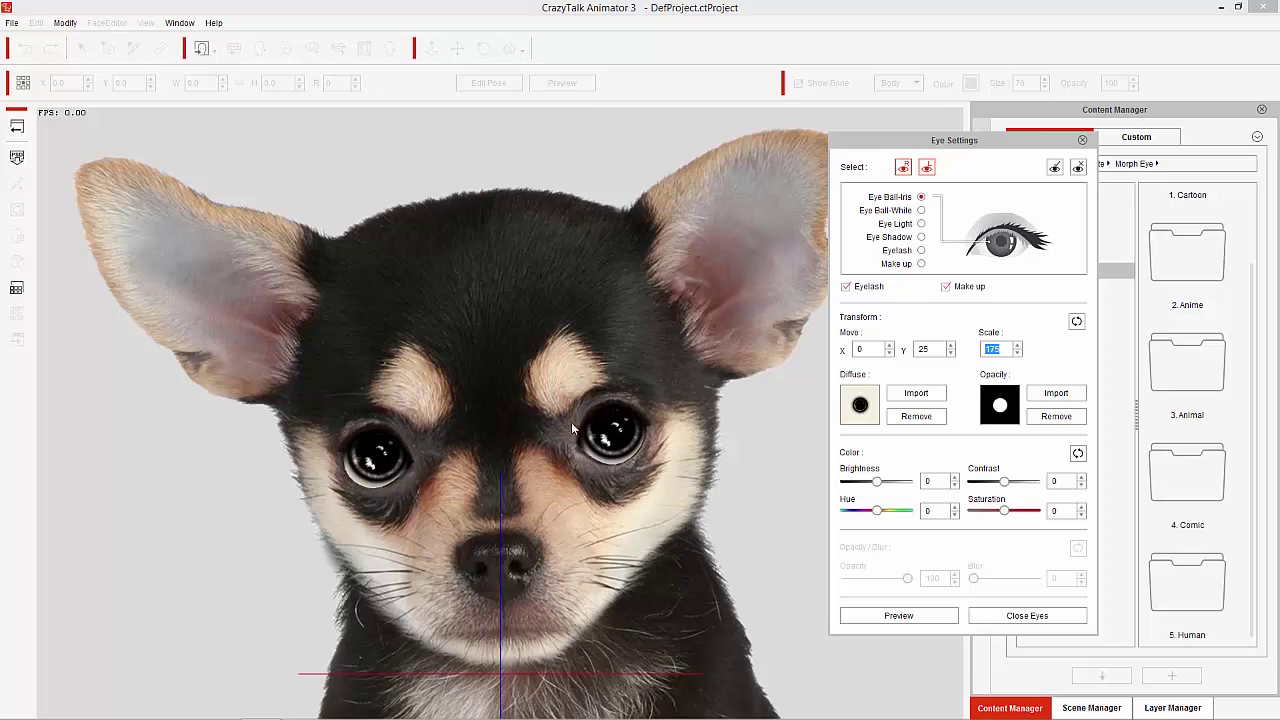
{"action": "left_click", "coordinate": [930, 617]}
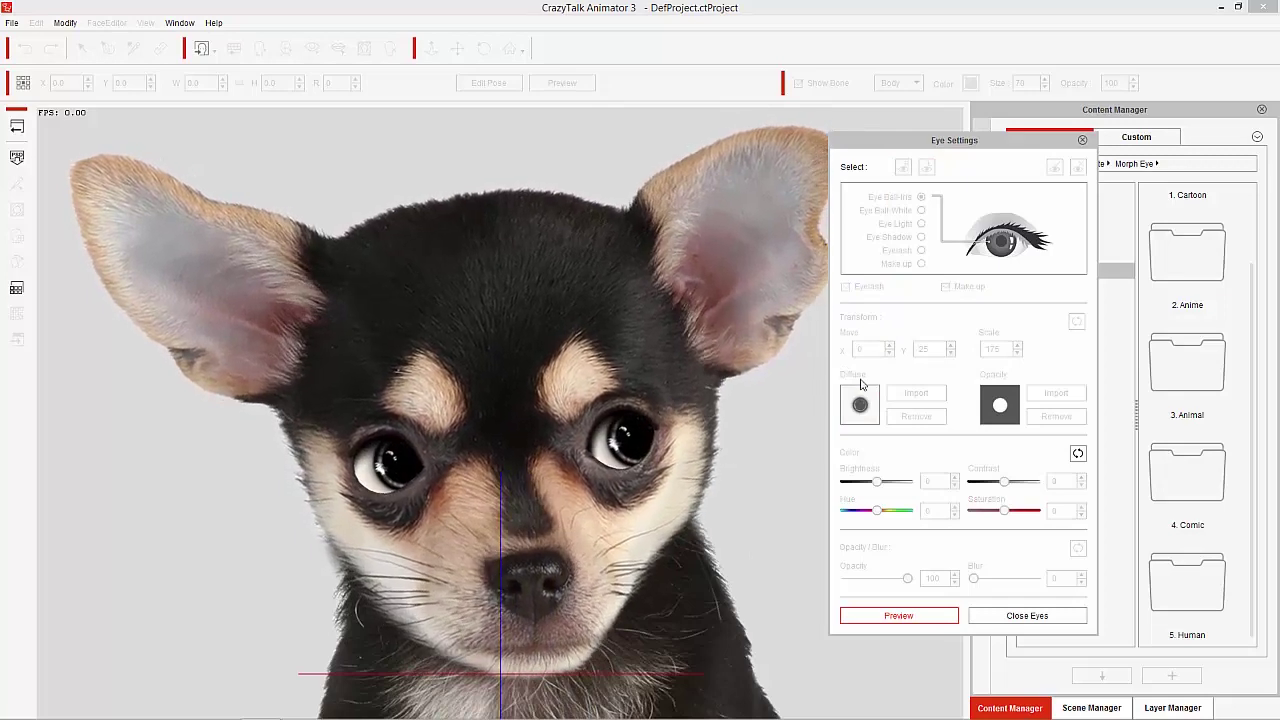
{"action": "left_click", "coordinate": [705, 388]}
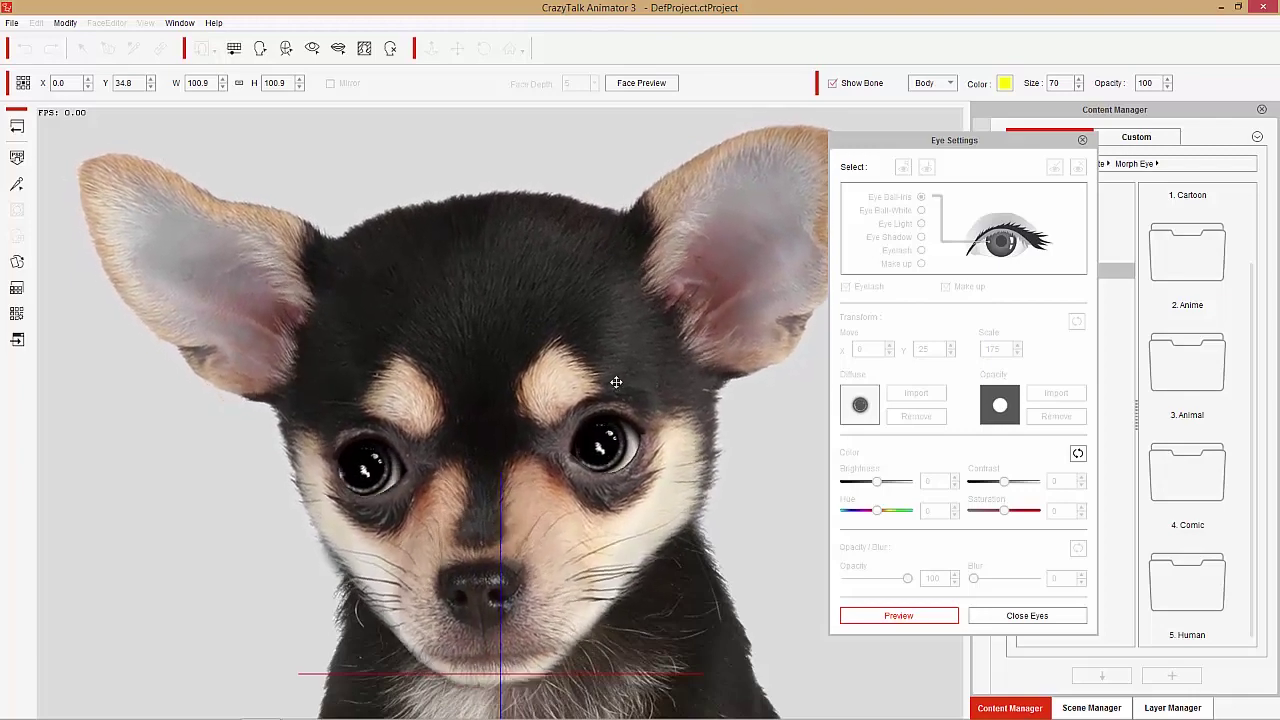
{"action": "key", "text": "space"}
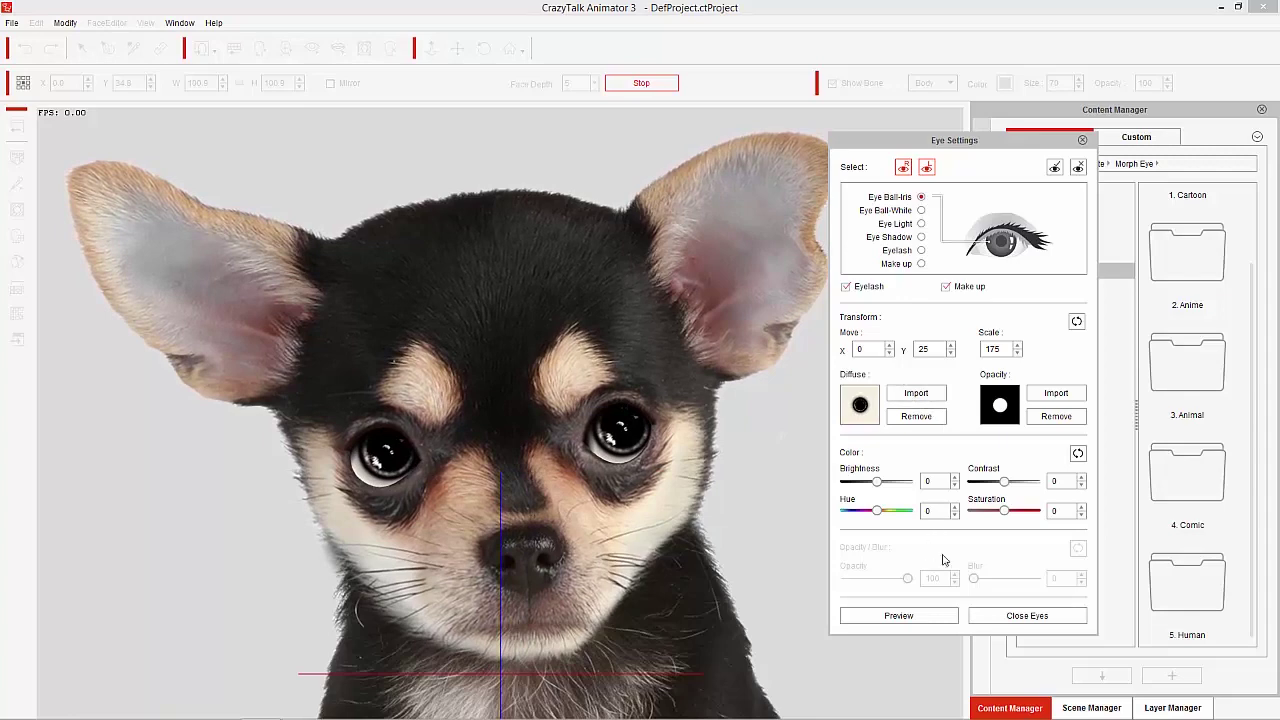
{"action": "left_click", "coordinate": [1082, 141]}
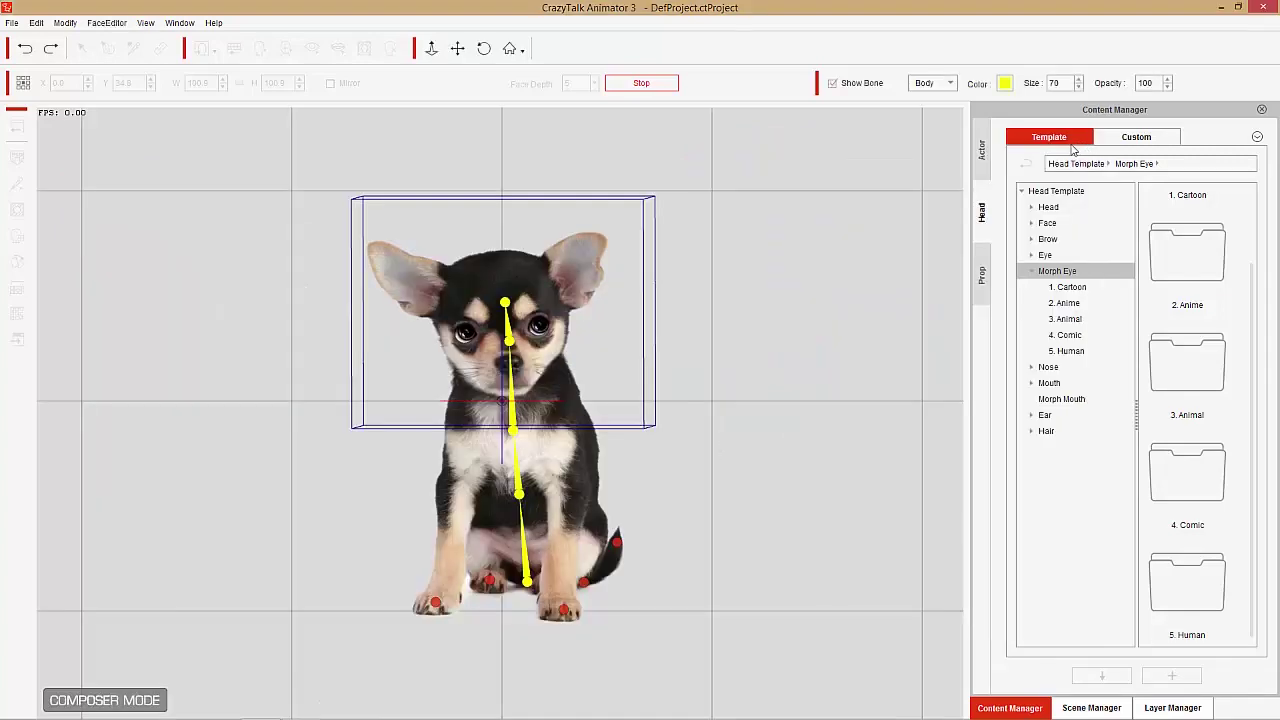
Apply the 23_Beast A Morph Mouth teeth template to the chihuahua.
{"action": "left_click", "coordinate": [648, 84]}
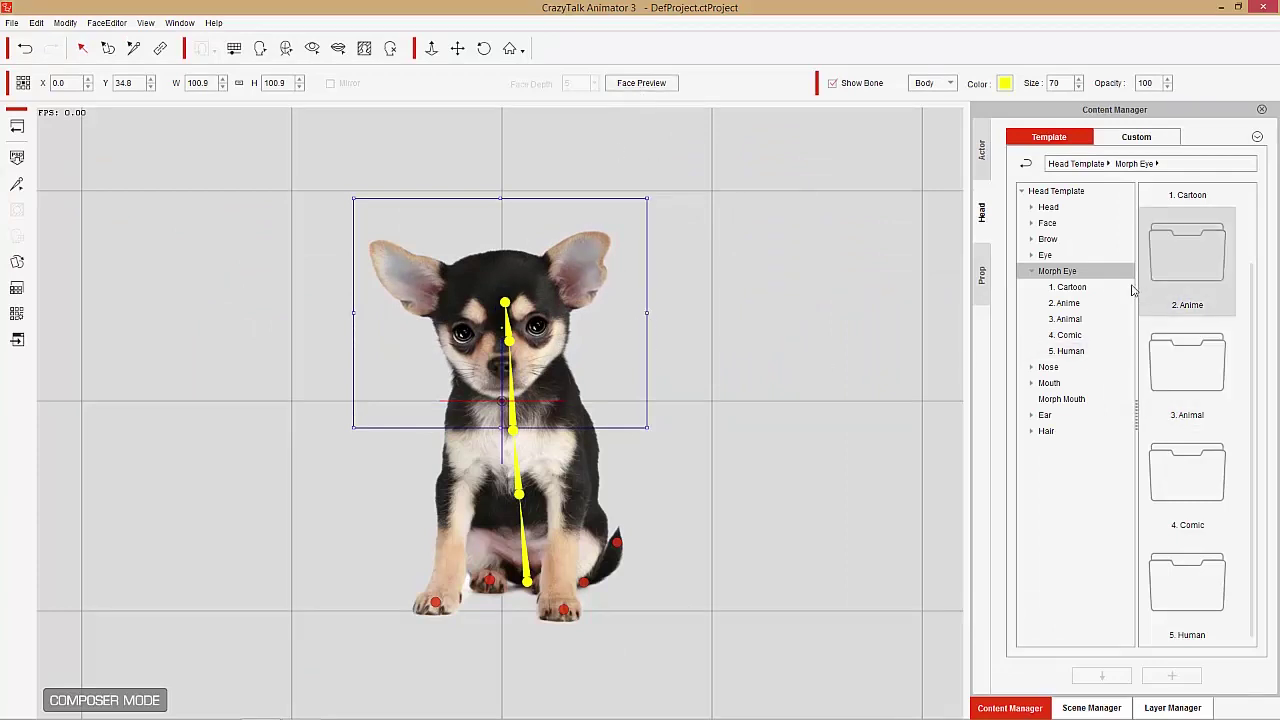
{"action": "left_click", "coordinate": [1061, 399]}
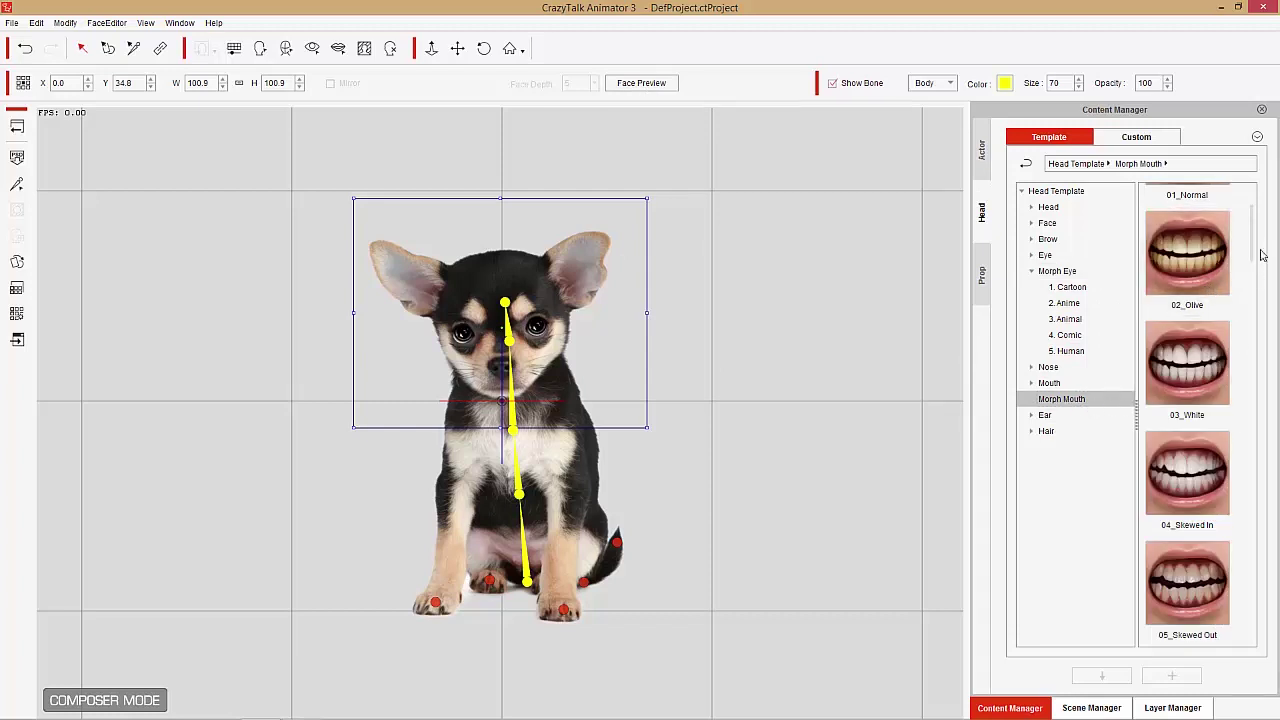
{"action": "left_click_drag", "start_coordinate": [1252, 250], "coordinate": [1257, 560]}
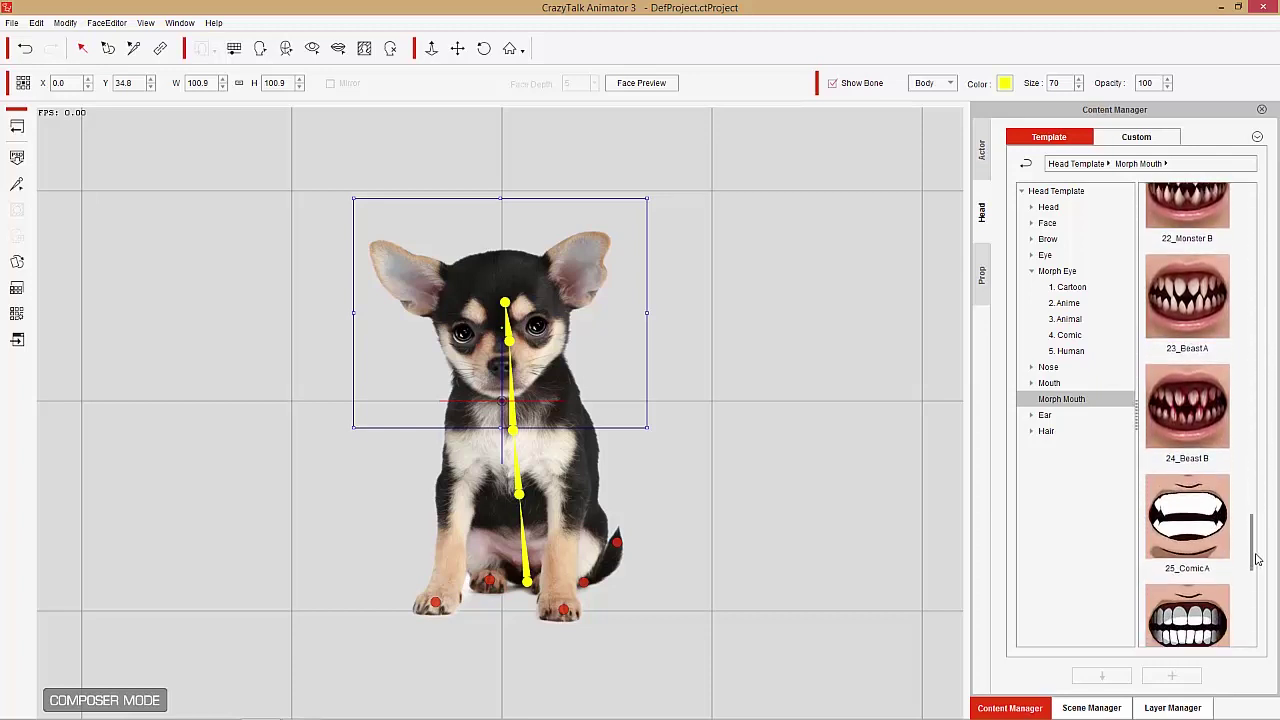
{"action": "double_click", "coordinate": [1197, 297]}
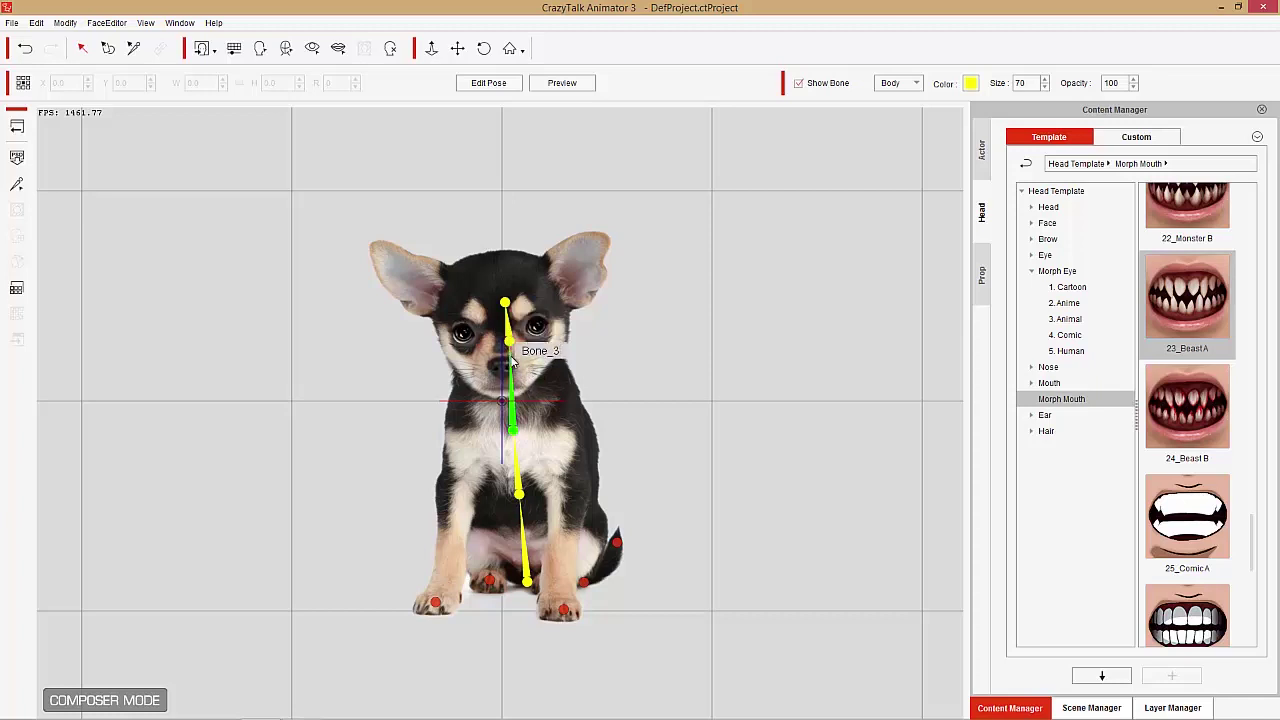
Back on the stage, preview the second Full Face Control preset on the chihuahua.
{"action": "left_click", "coordinate": [18, 127]}
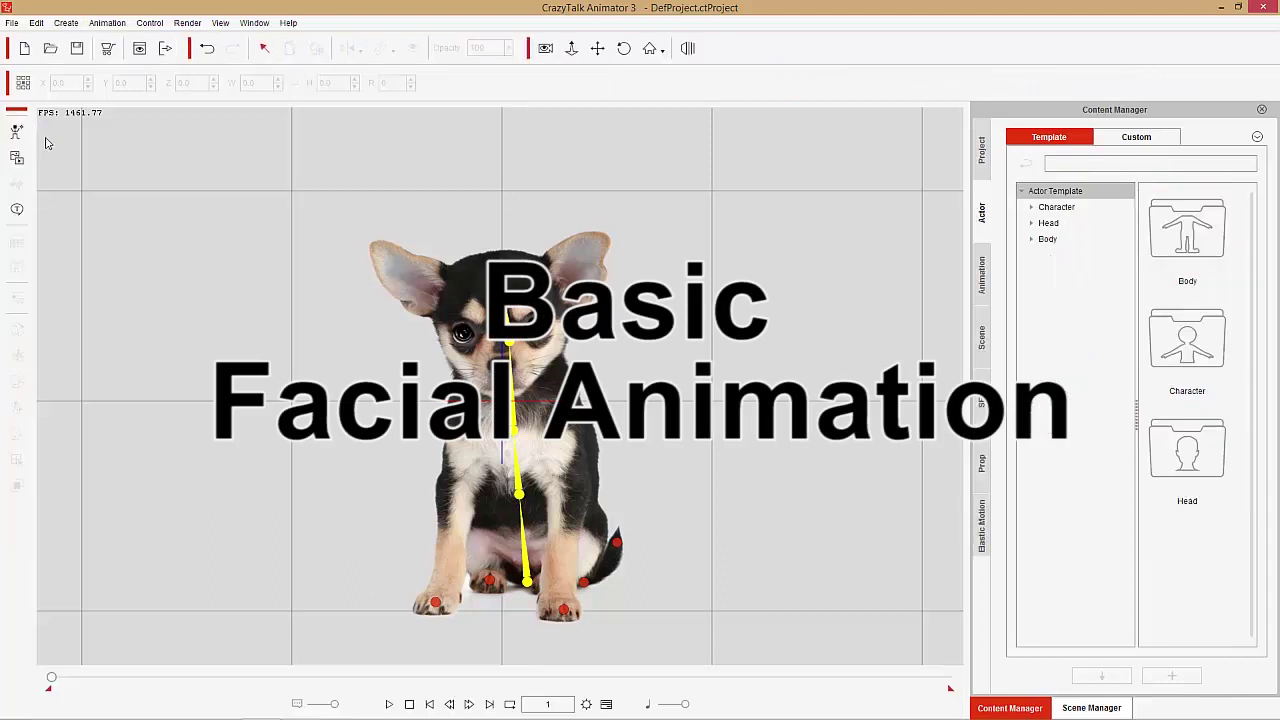
{"action": "left_click", "coordinate": [592, 344]}
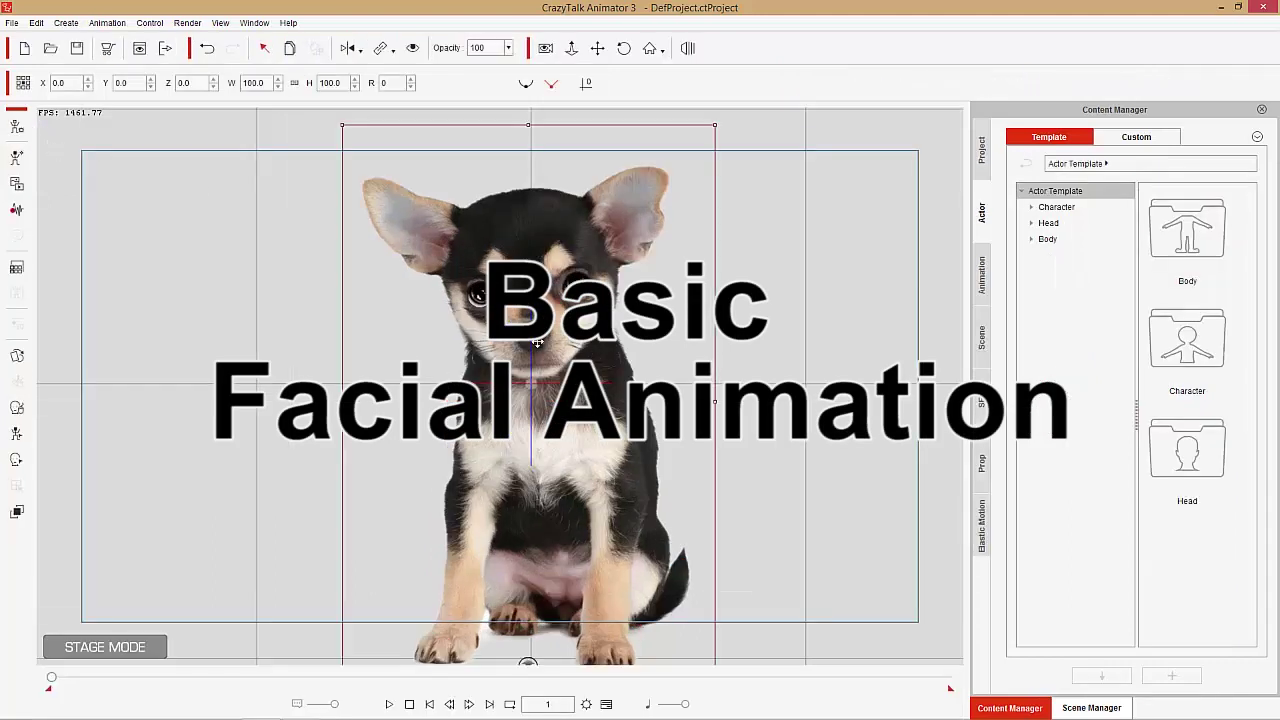
{"action": "left_click", "coordinate": [18, 408]}
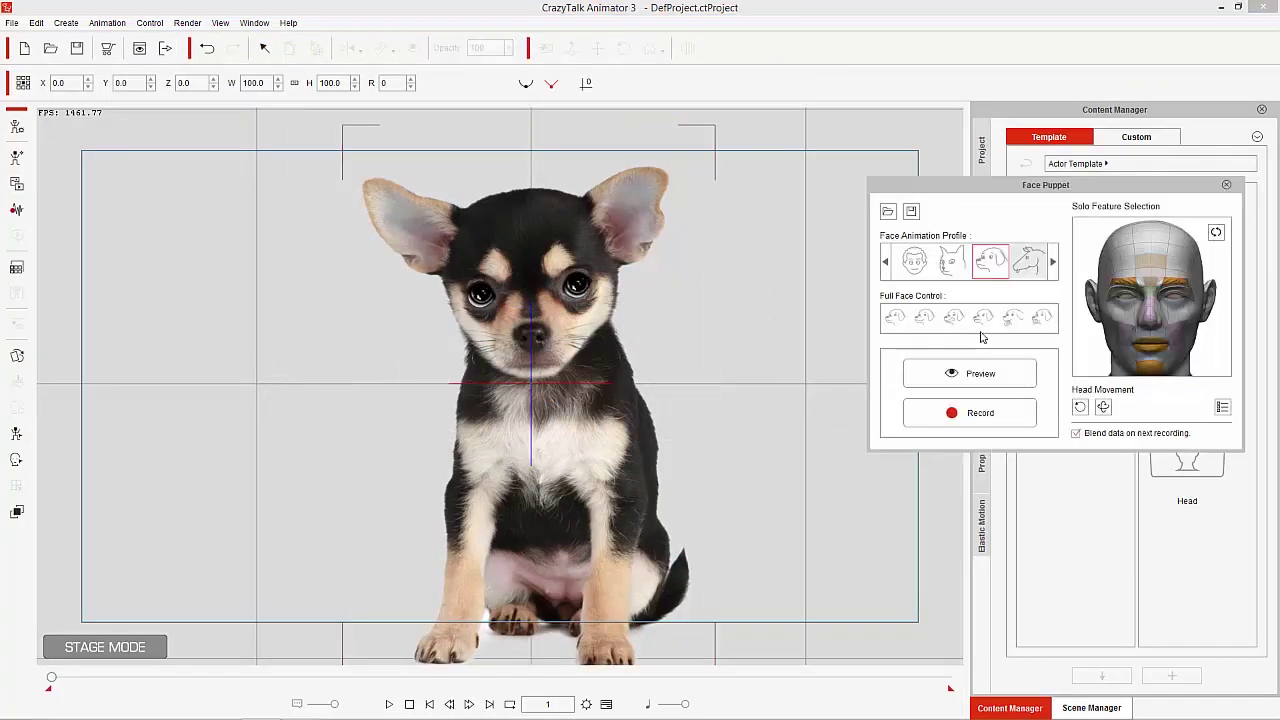
{"action": "left_click", "coordinate": [924, 316]}
{"action": "key", "text": "space"}
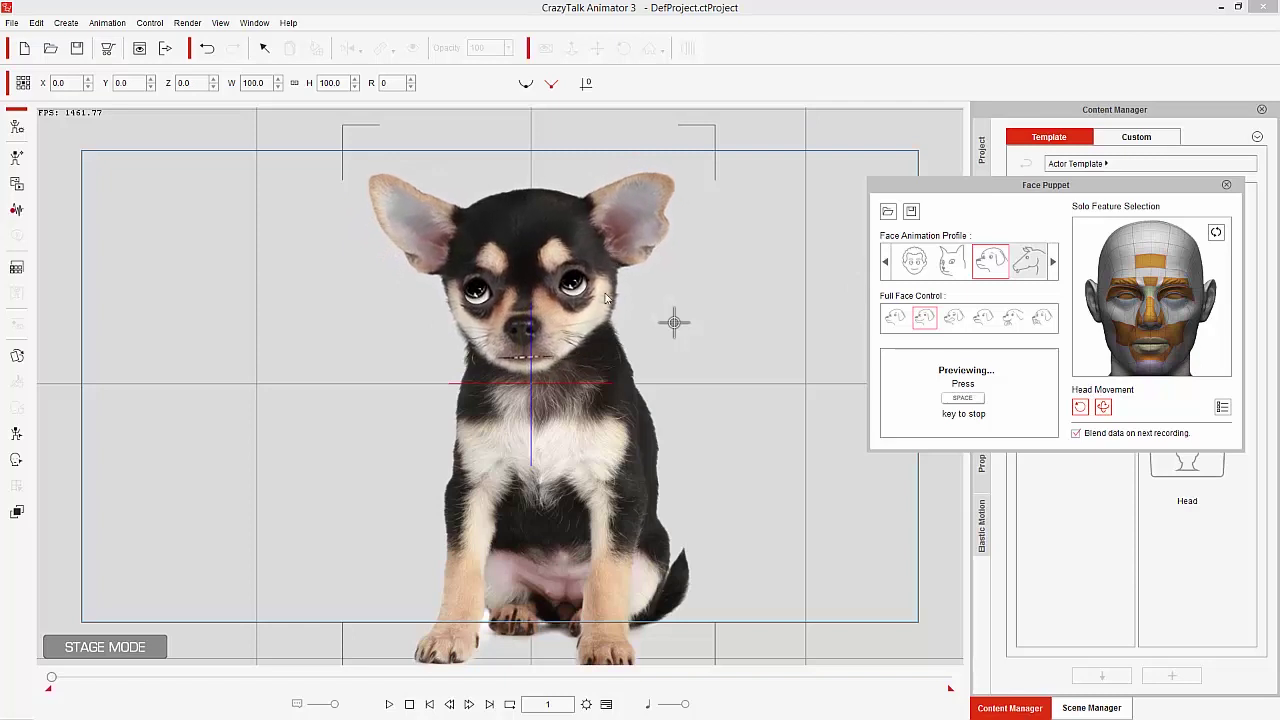
{"action": "key", "text": "space"}
Preview the fifth and sixth Full Face Control presets without recording, then close Face Puppet.
{"action": "left_click", "coordinate": [1013, 316]}
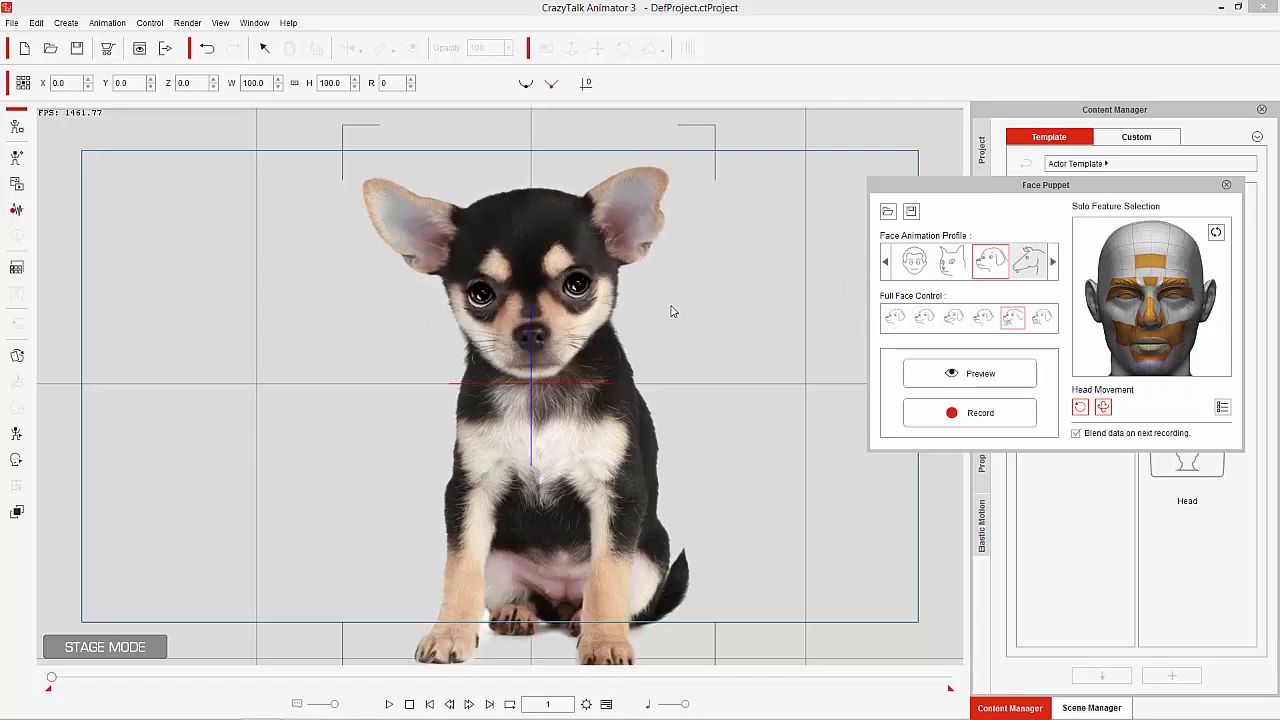
{"action": "key", "text": "space"}
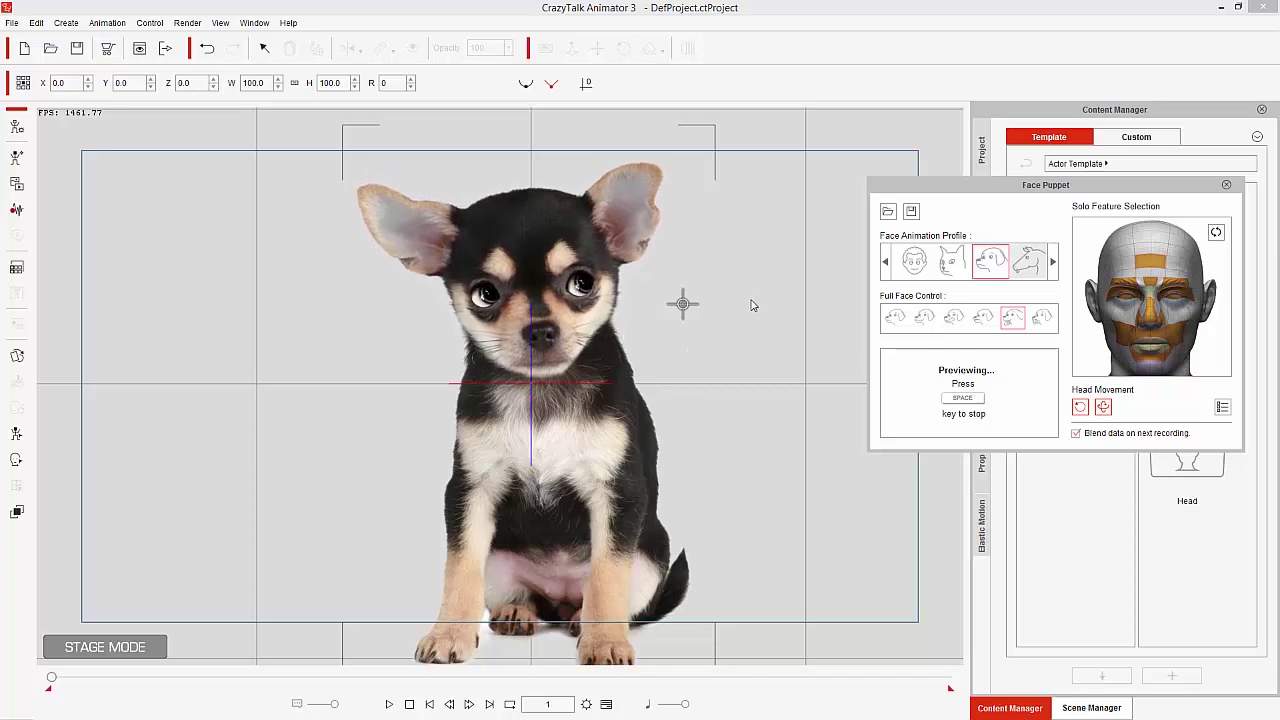
{"action": "key", "text": "space"}
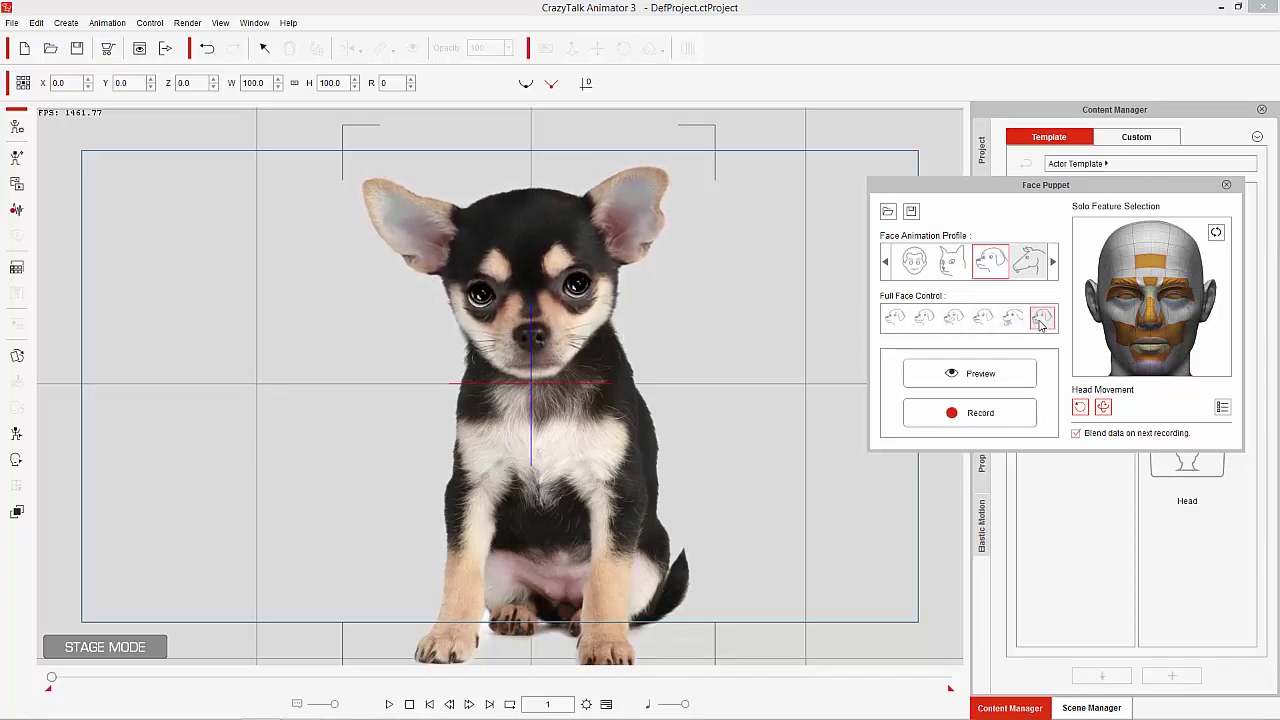
{"action": "key", "text": "space"}
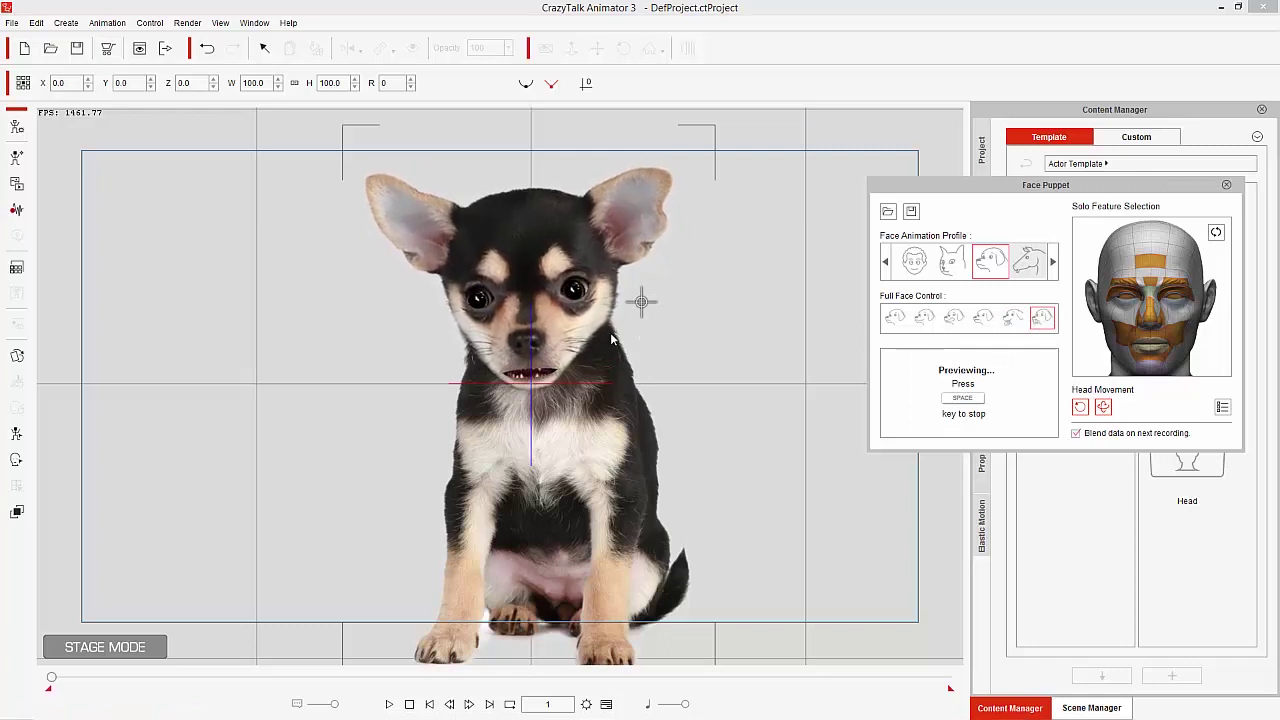
{"action": "key", "text": "space"}
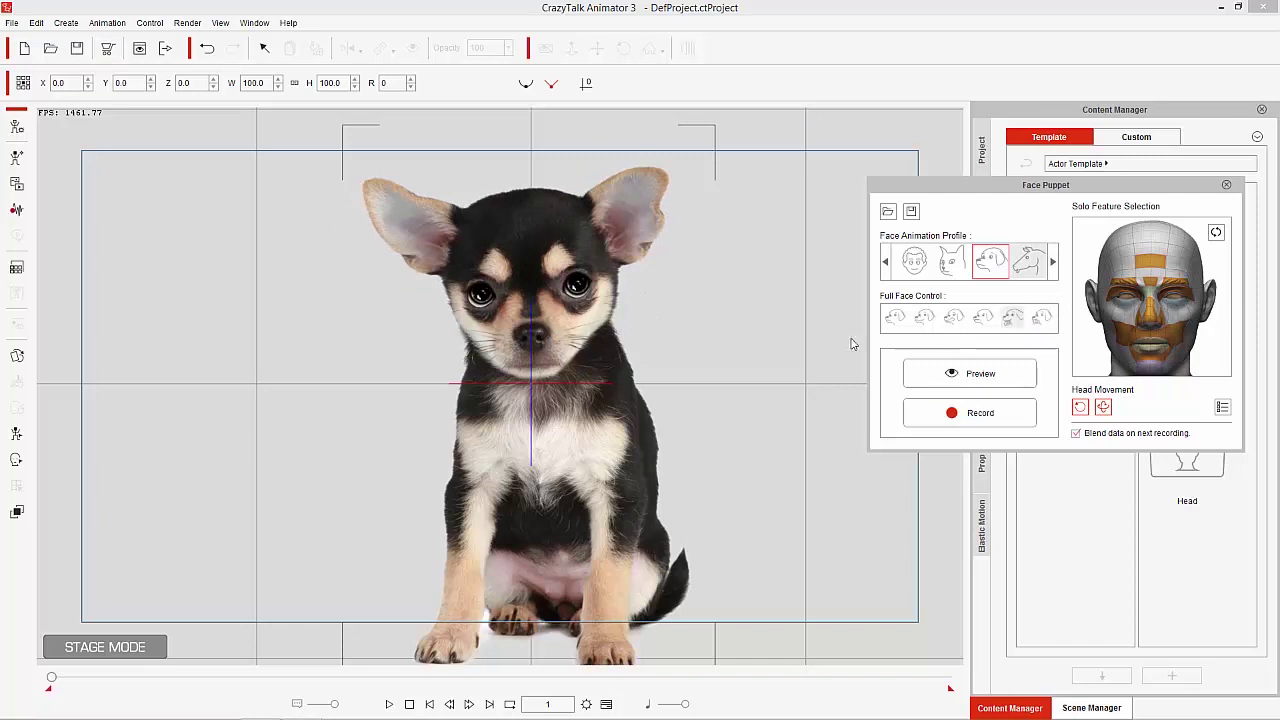
{"action": "left_click", "coordinate": [966, 373]}
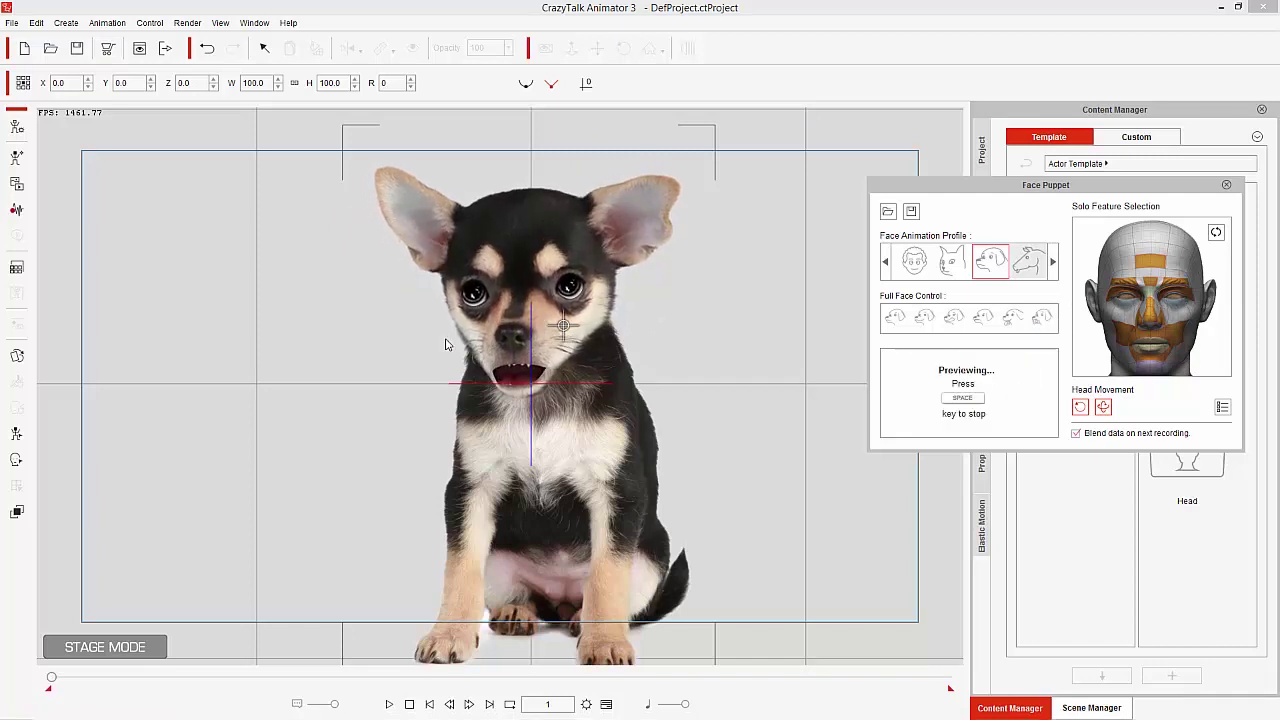
{"action": "key", "text": "space"}
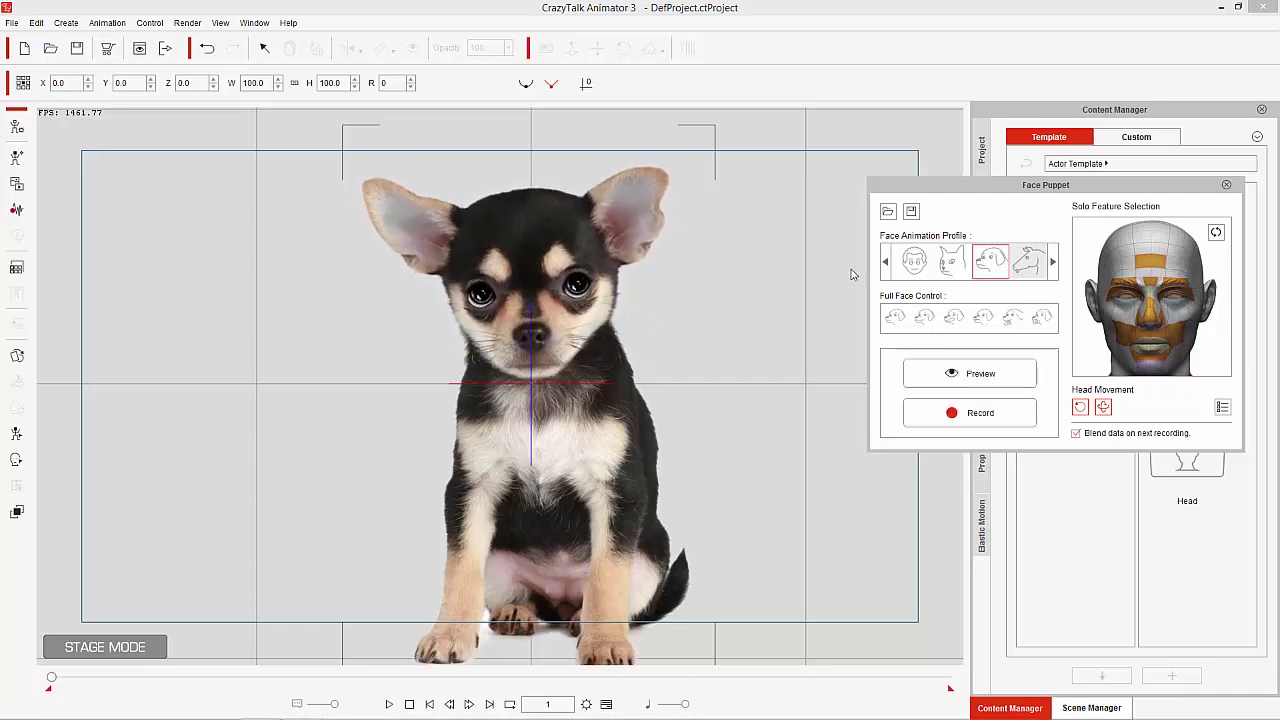
{"action": "left_click", "coordinate": [1228, 187]}
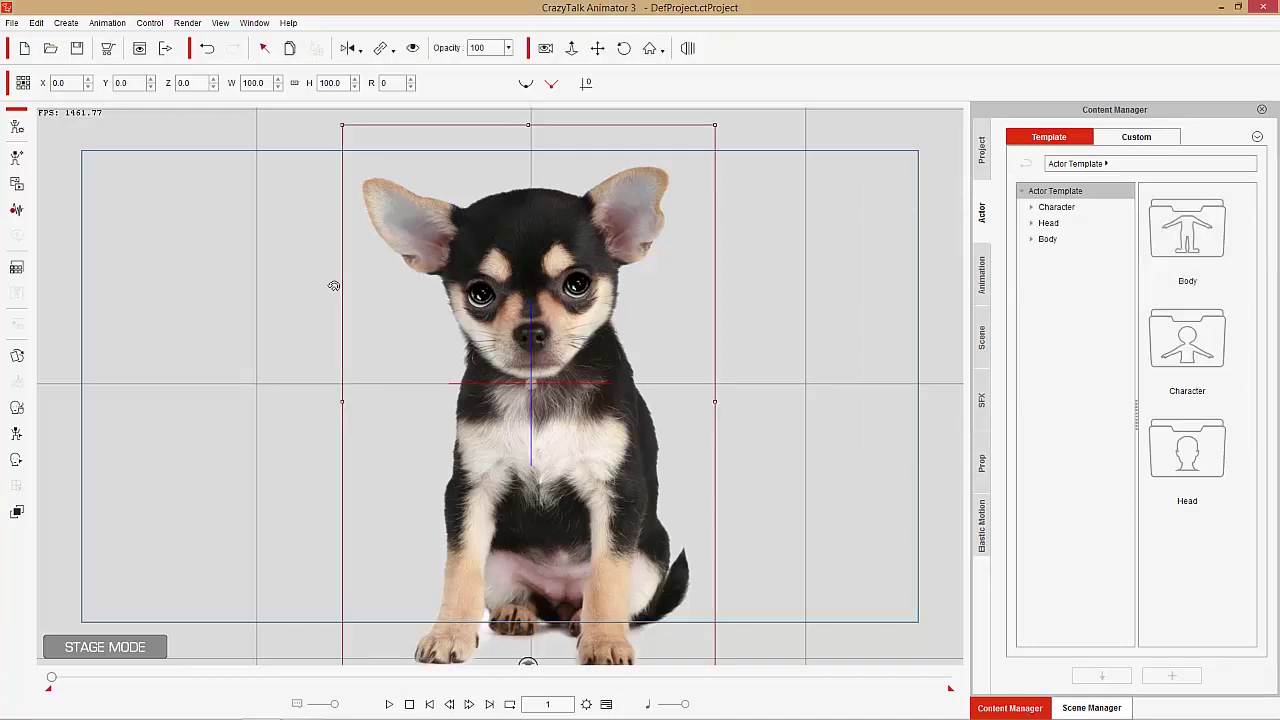
Record a 4.28-second voice clip as the chihuahua's lip-sync script and play it back.
{"action": "left_click", "coordinate": [17, 211]}
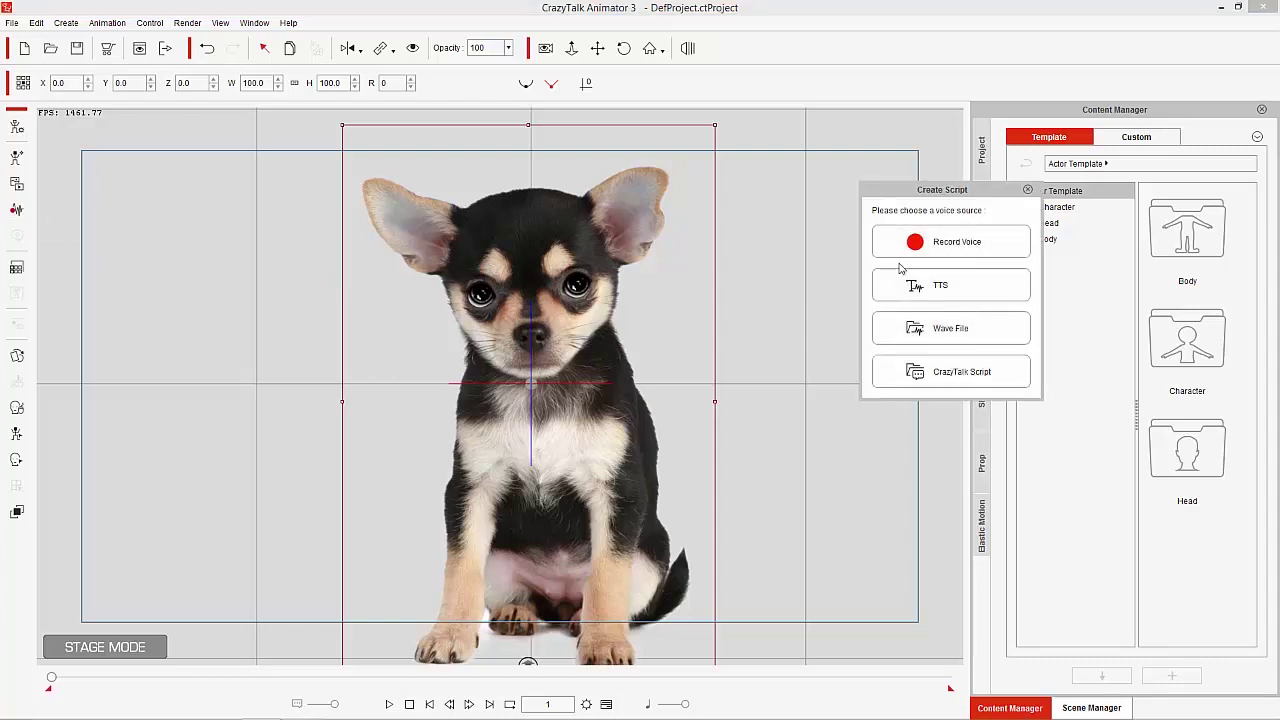
{"action": "left_click", "coordinate": [950, 245]}
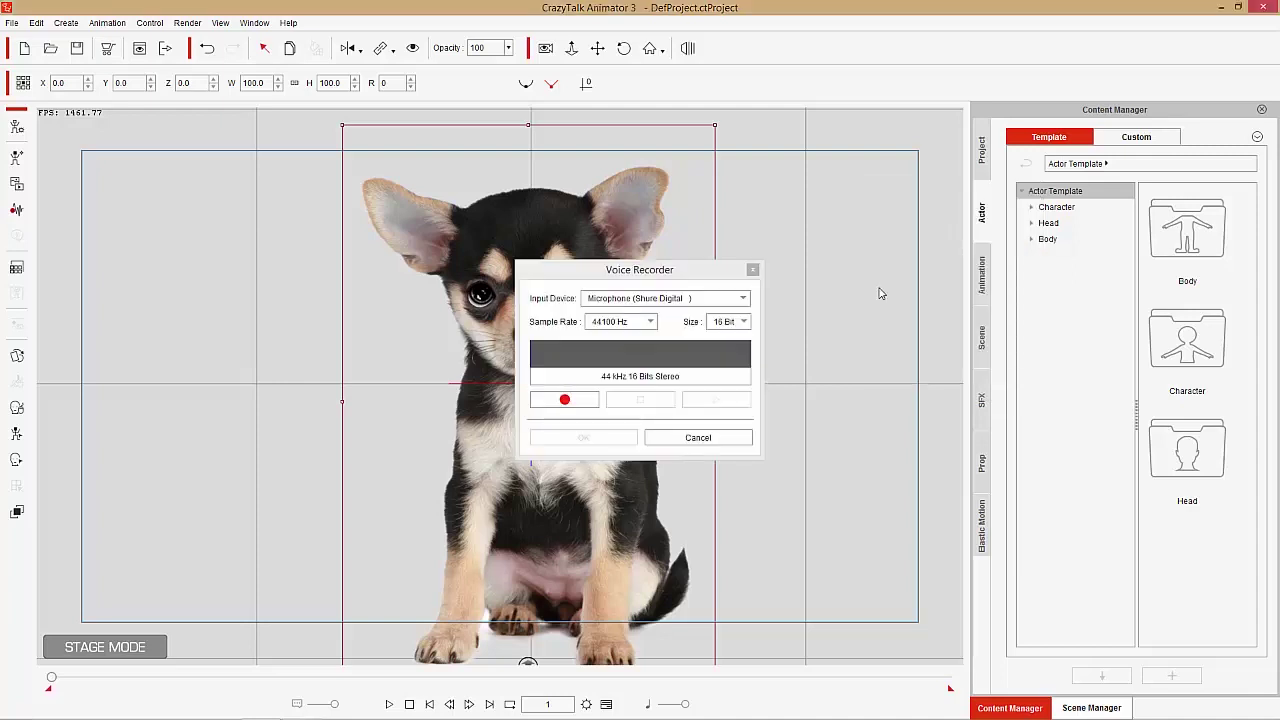
{"action": "left_click", "coordinate": [577, 405]}
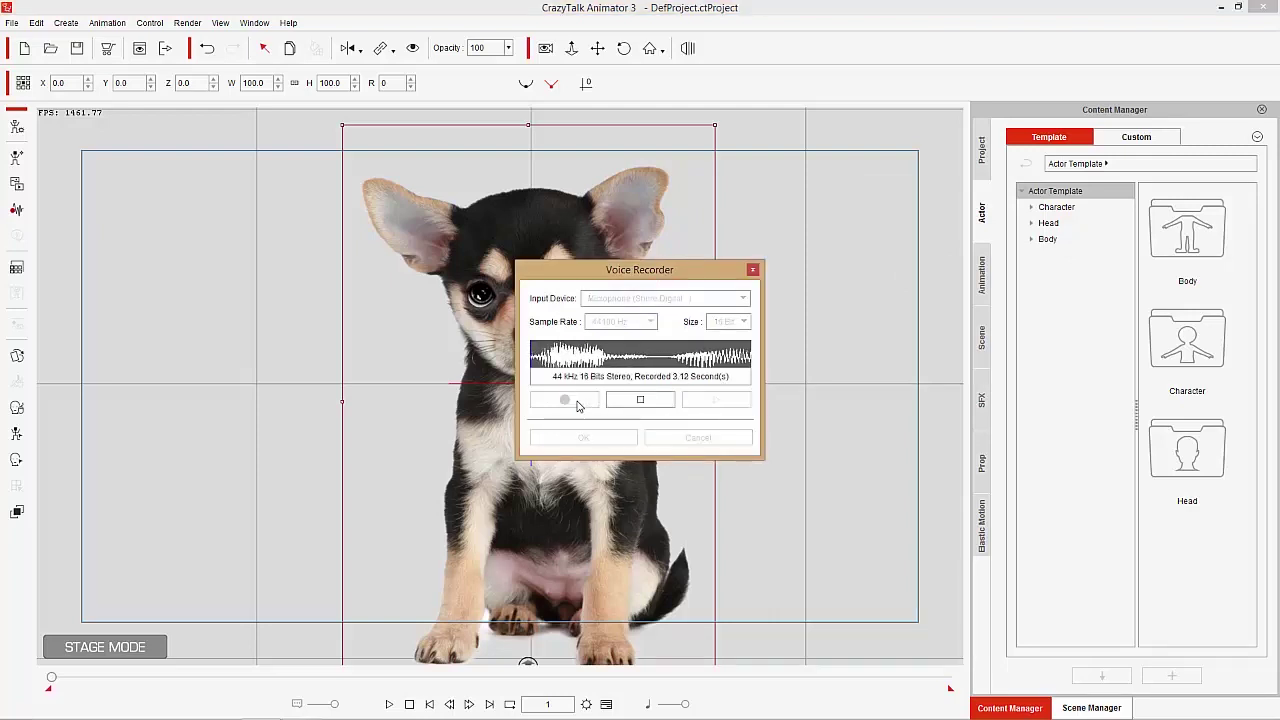
{"action": "left_click", "coordinate": [638, 401]}
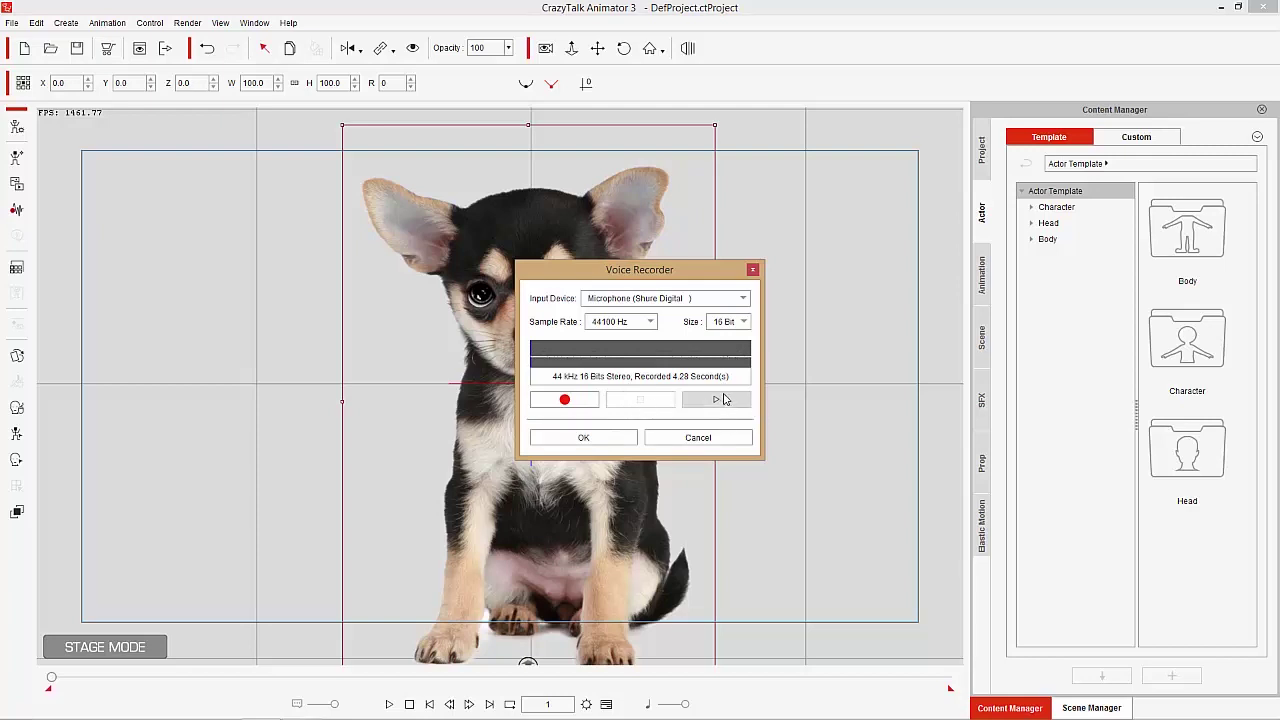
{"action": "left_click", "coordinate": [597, 441]}
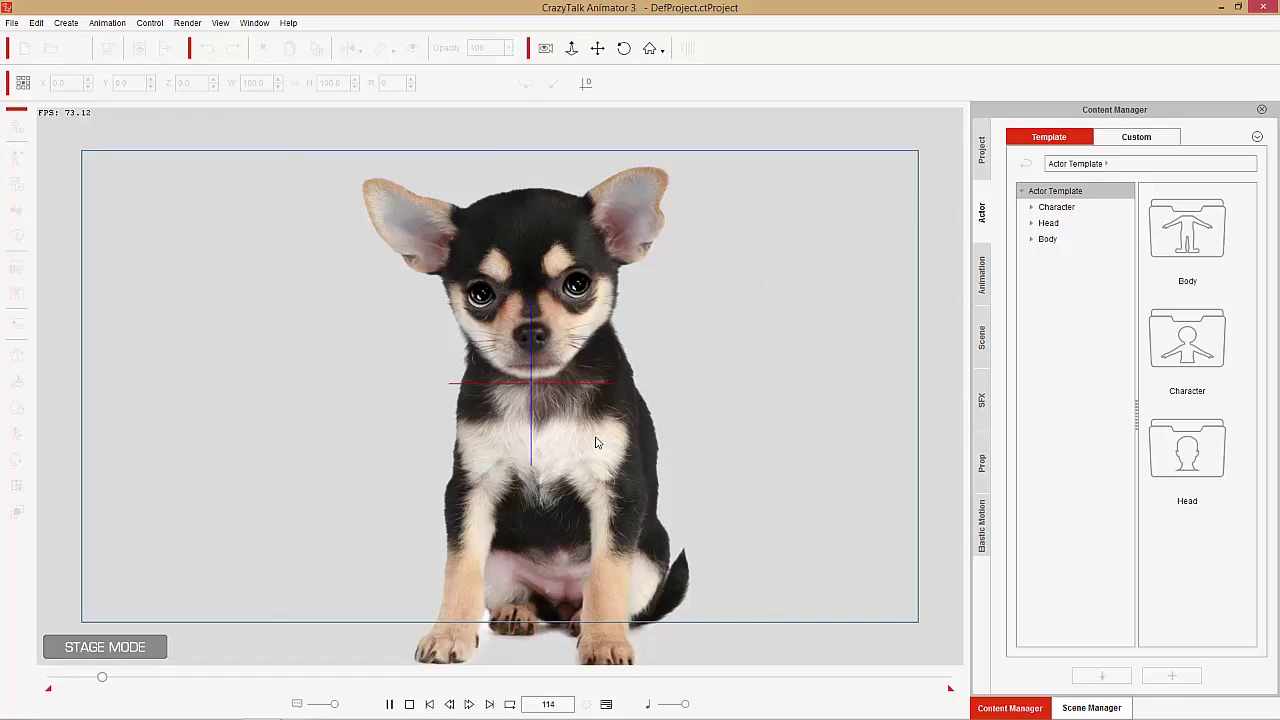
{"action": "left_click", "coordinate": [409, 704]}
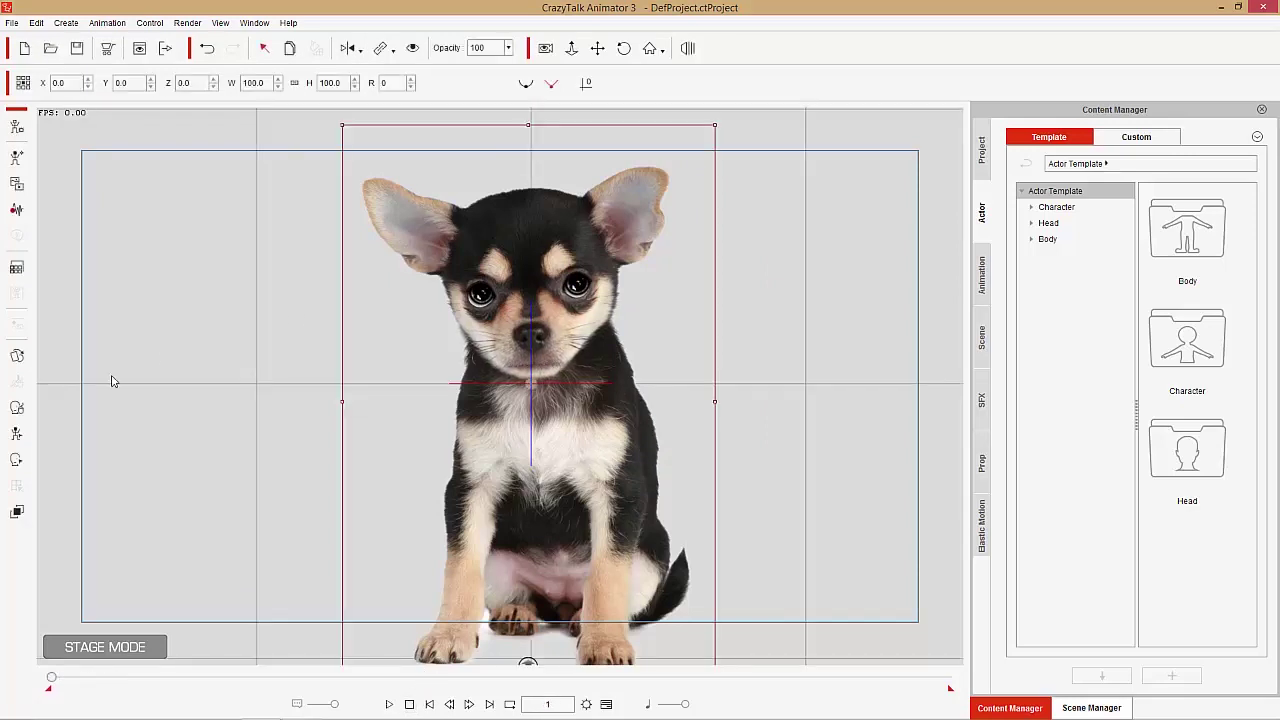
Preview the last and fifth Full Face Control presets on the chihuahua.
{"action": "left_click", "coordinate": [17, 408]}
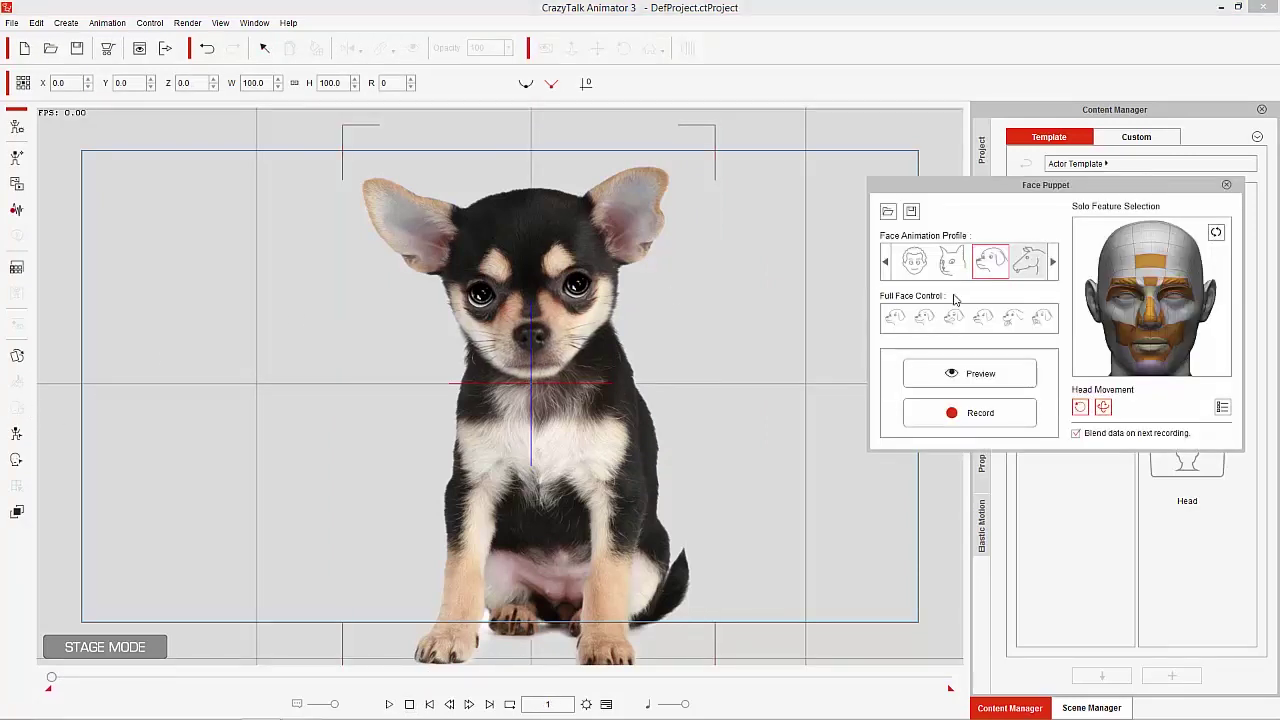
{"action": "left_click", "coordinate": [1042, 317]}
{"action": "key", "text": "space"}
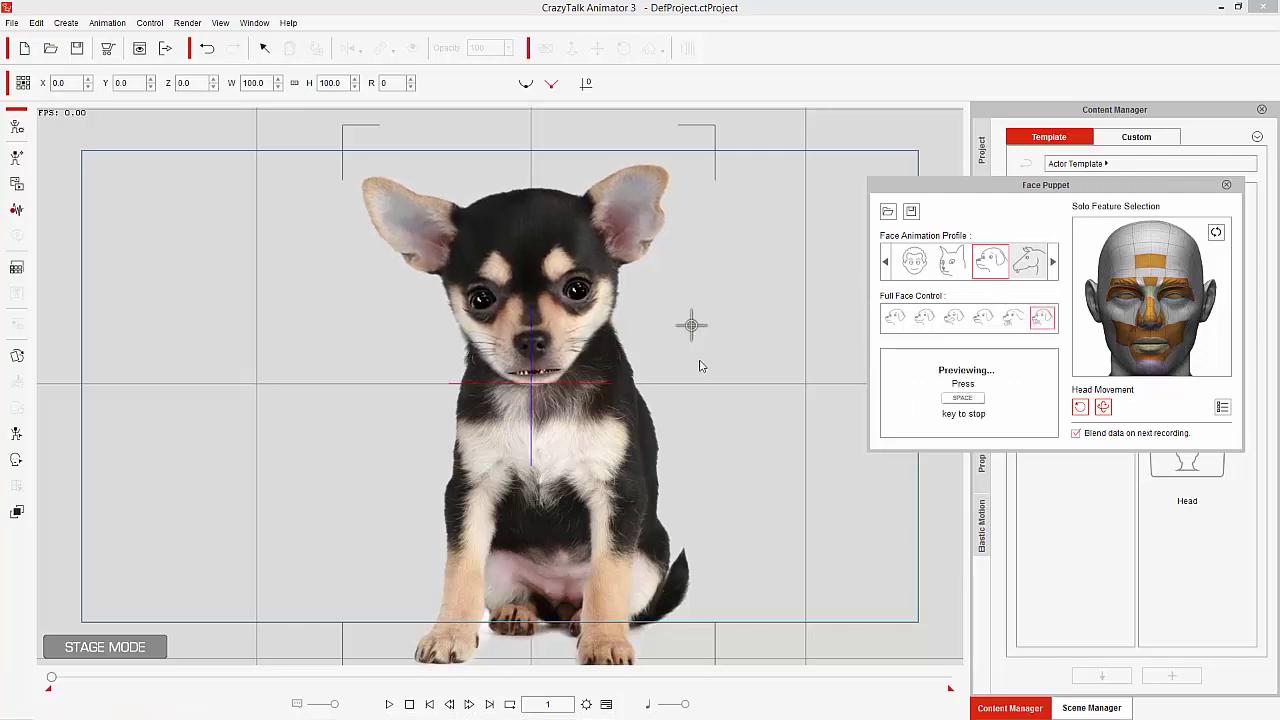
{"action": "key", "text": "space"}
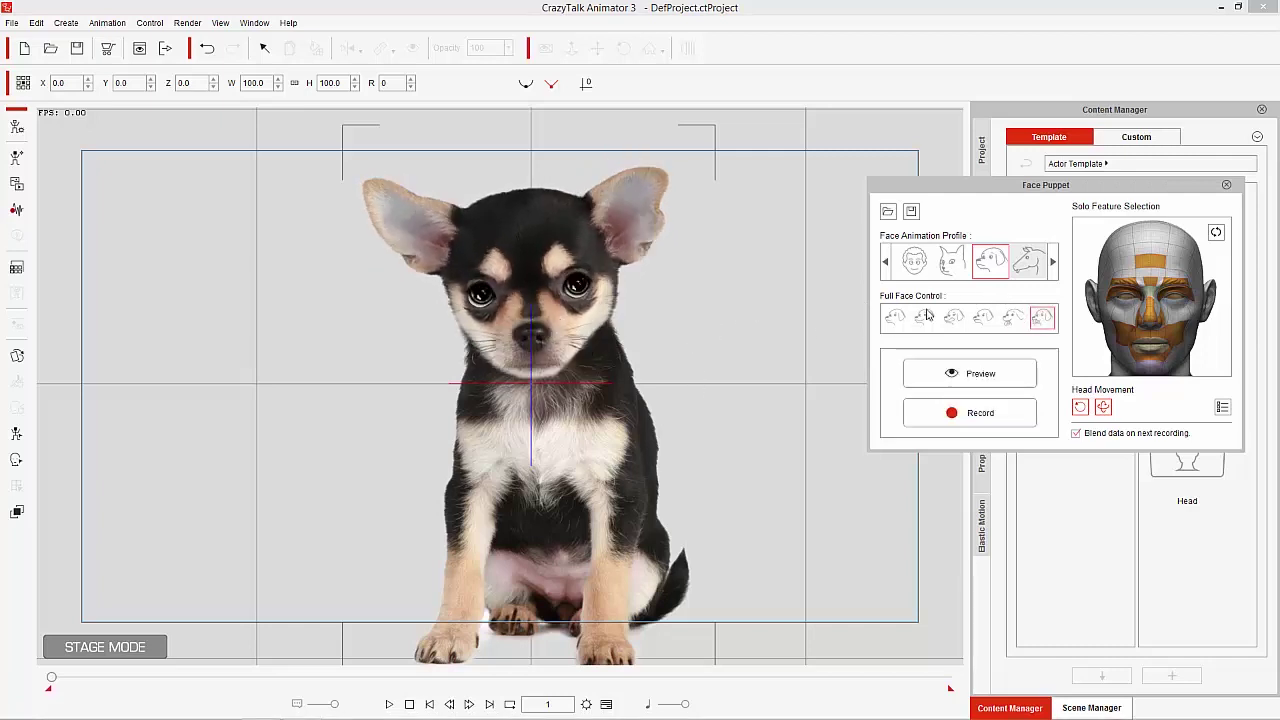
{"action": "left_click", "coordinate": [1012, 318]}
{"action": "key", "text": "space"}
Record a face puppet performance with the fifth preset and play the animation back.
{"action": "key", "text": "space"}
{"action": "left_click", "coordinate": [981, 412]}
{"action": "key", "text": "space"}
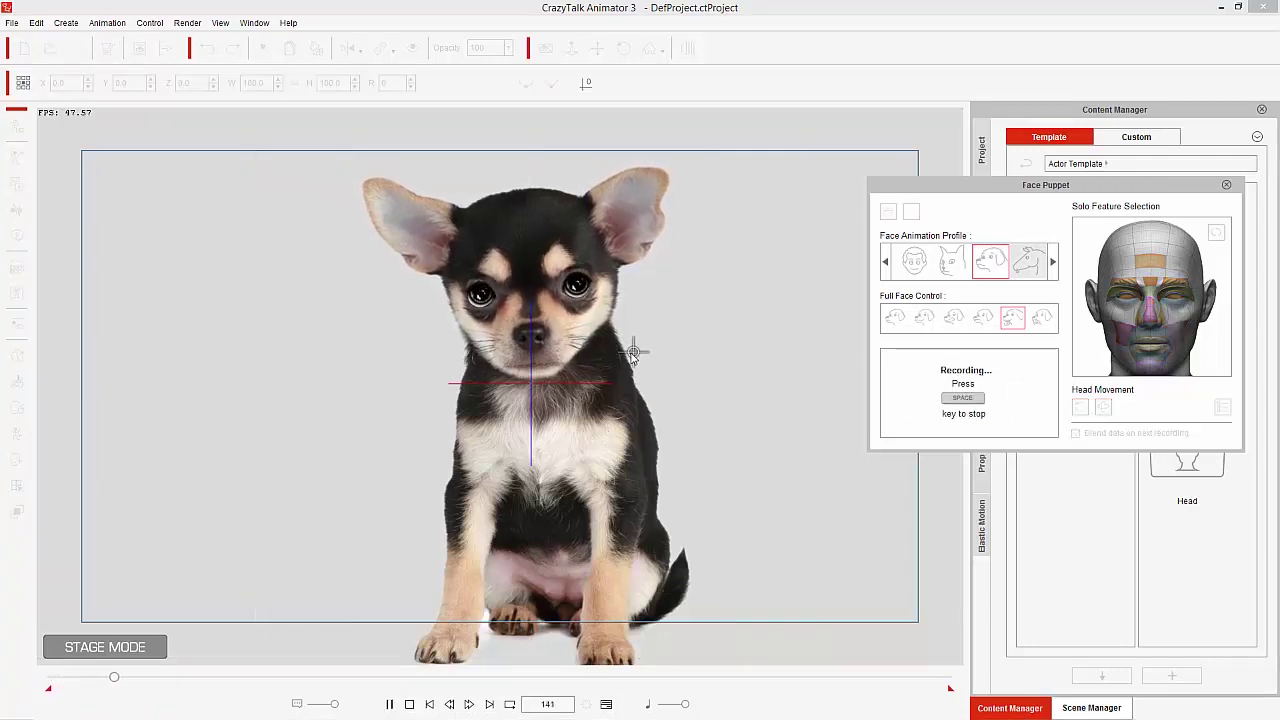
{"action": "key", "text": "space"}
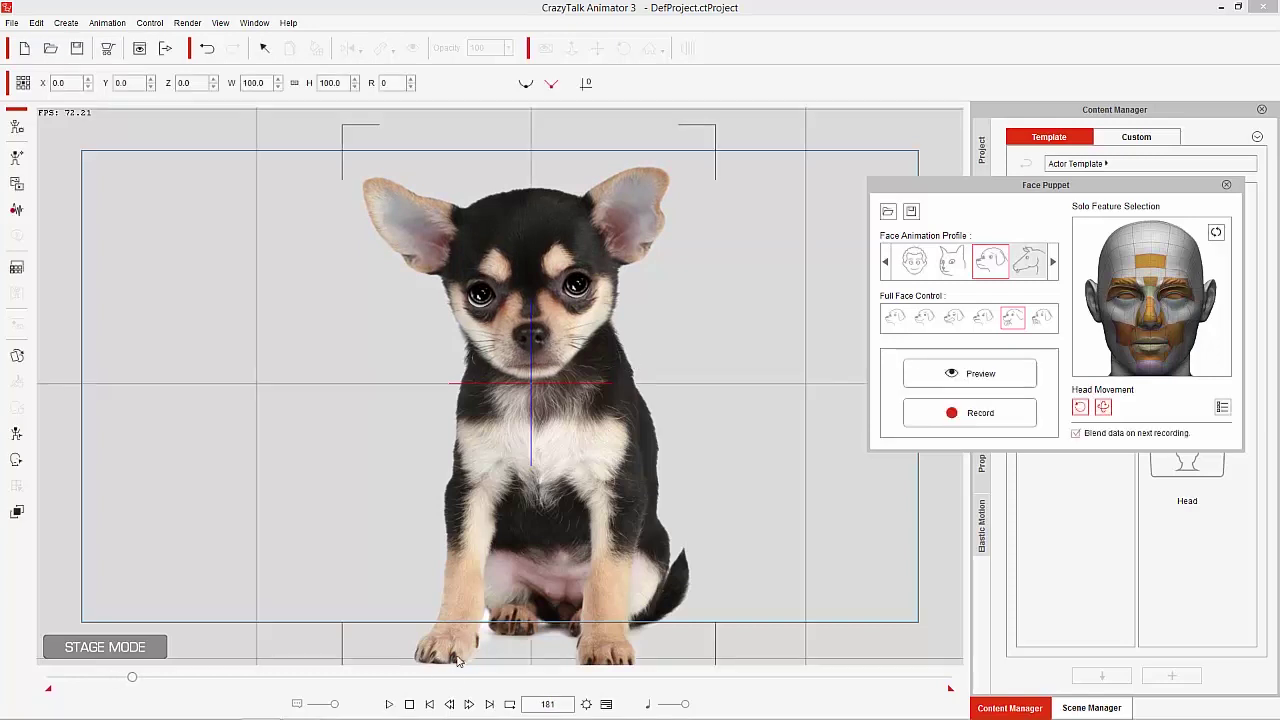
{"action": "left_click", "coordinate": [410, 703]}
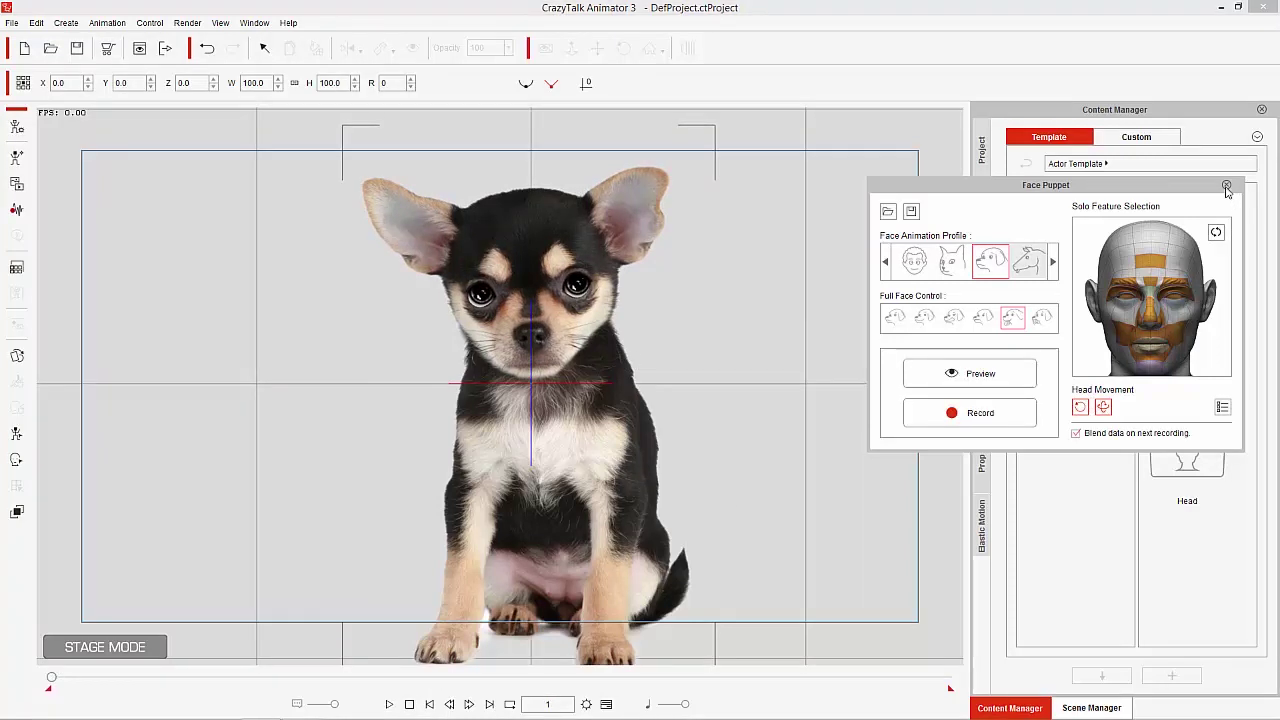
{"action": "left_click", "coordinate": [1226, 184]}
{"action": "left_click", "coordinate": [389, 704]}
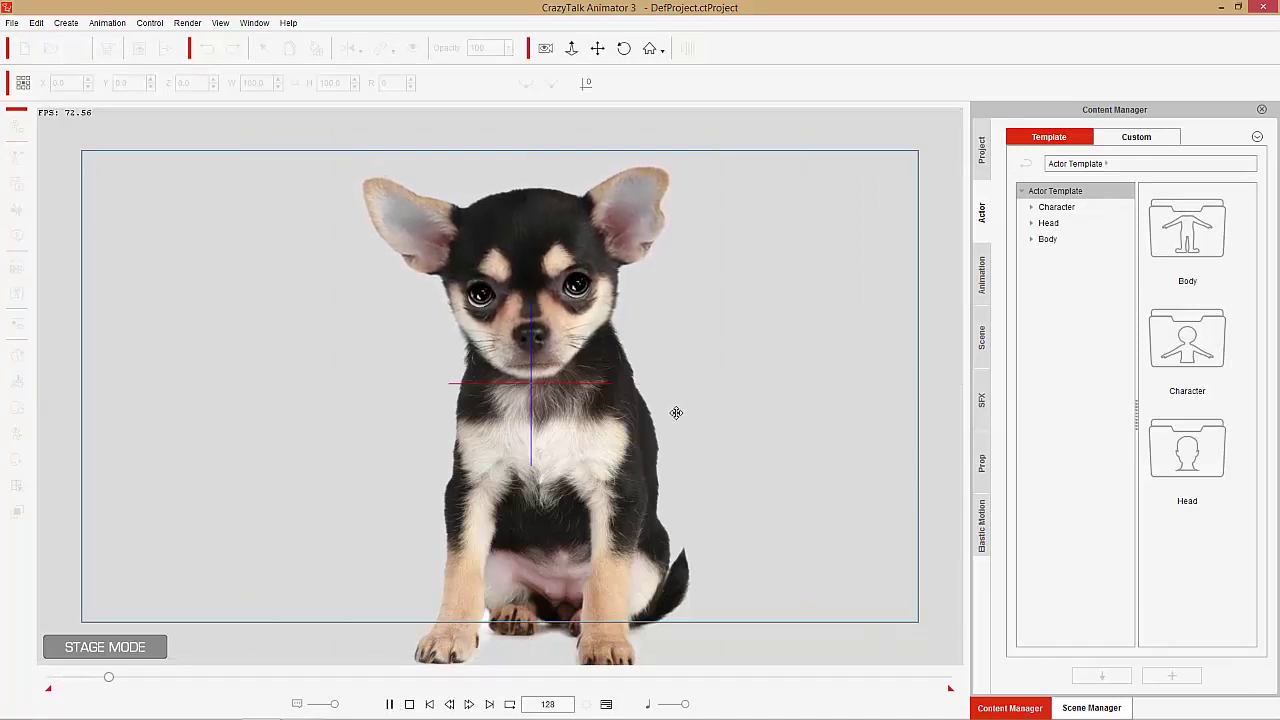
{"action": "left_click", "coordinate": [409, 704]}
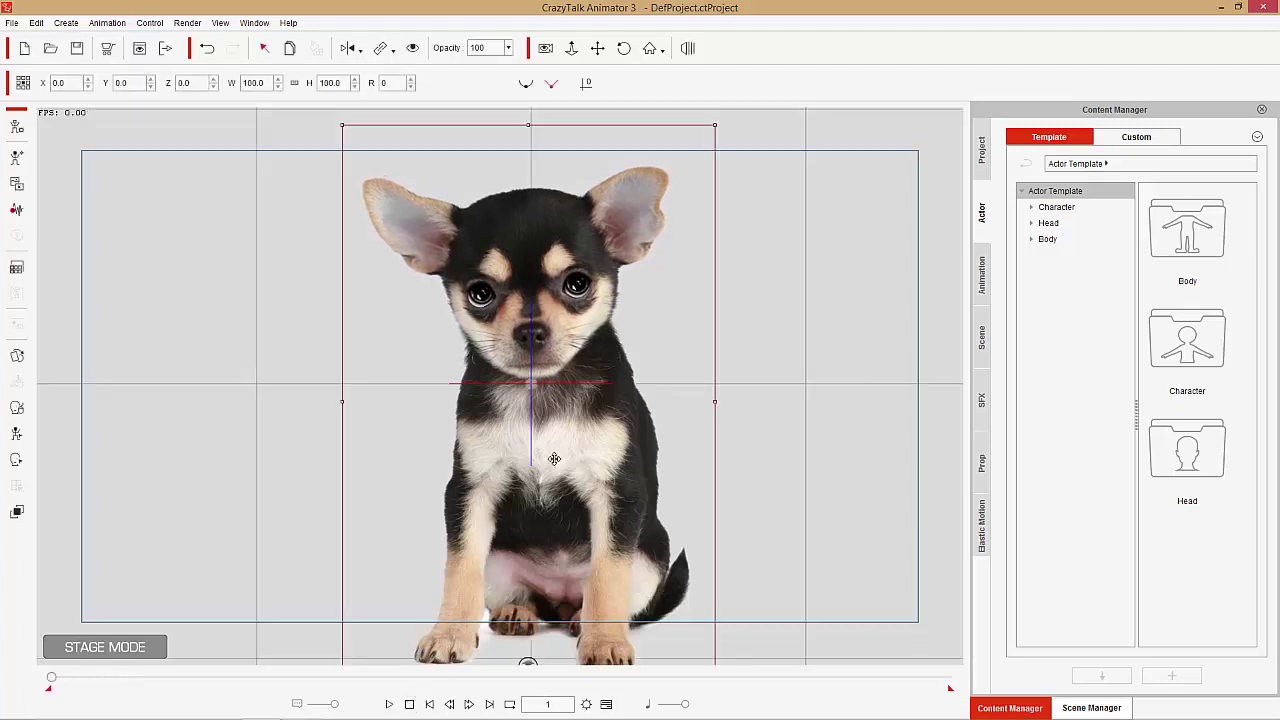